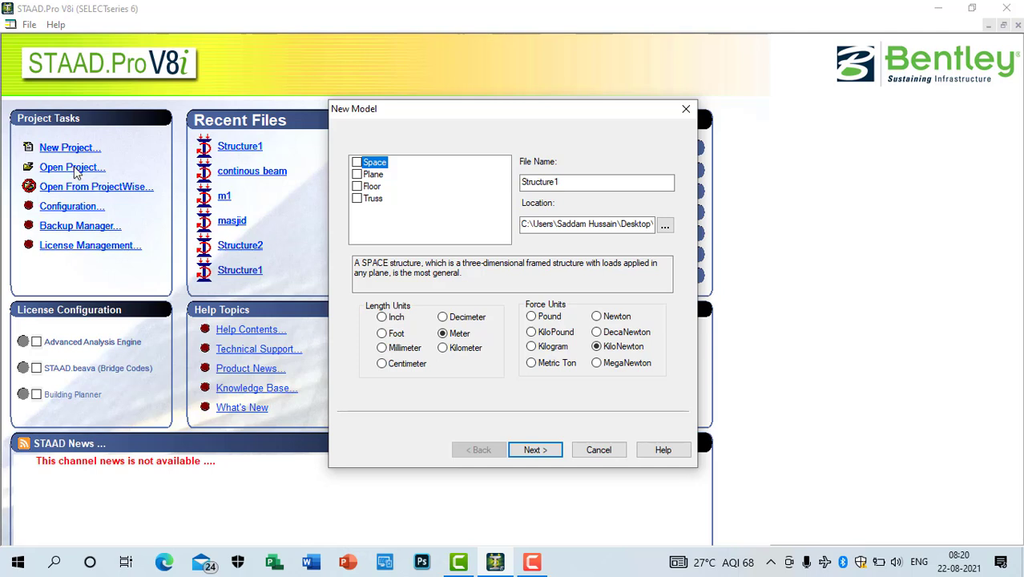
# Dismiss the new model setup and check the base unit in the program configuration, keeping Metric selected
pyautogui.click(685, 108)
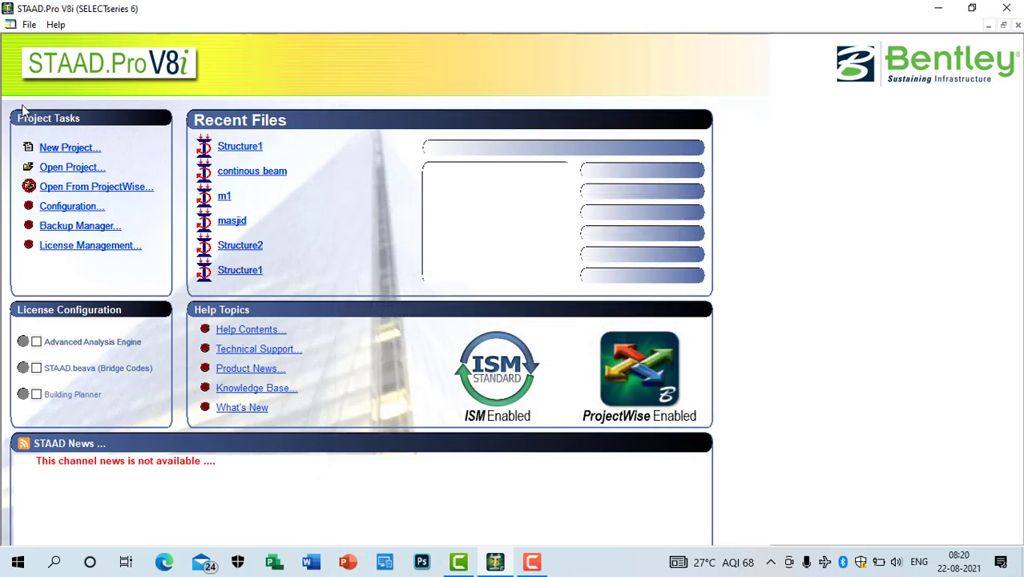
pyautogui.click(70, 208)
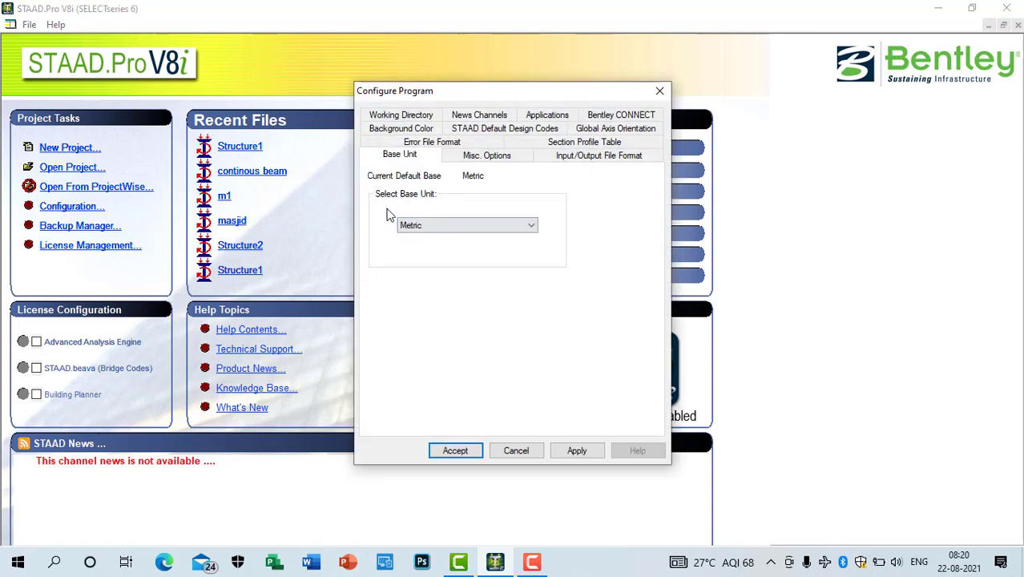
pyautogui.click(513, 226)
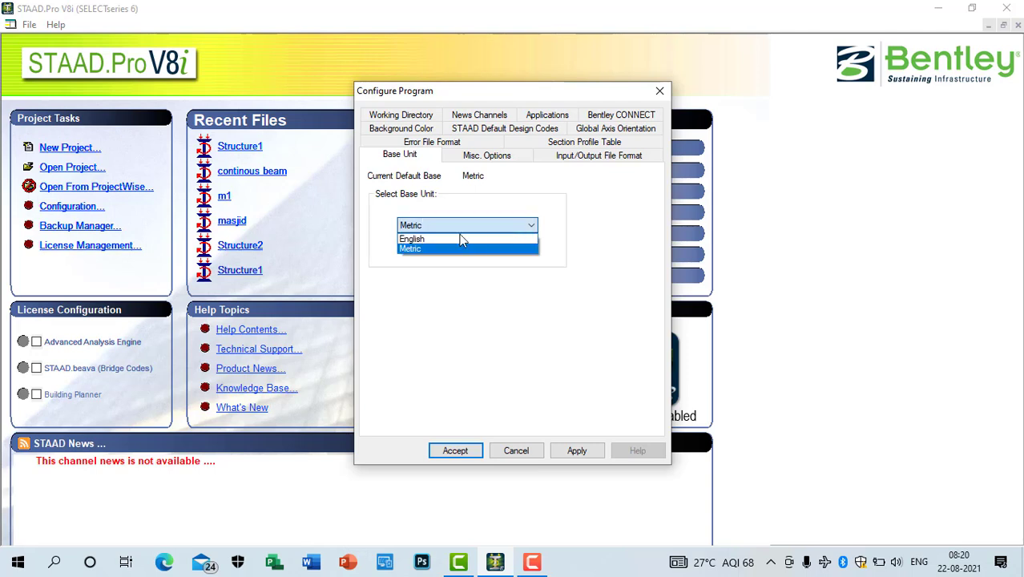
pyautogui.click(418, 250)
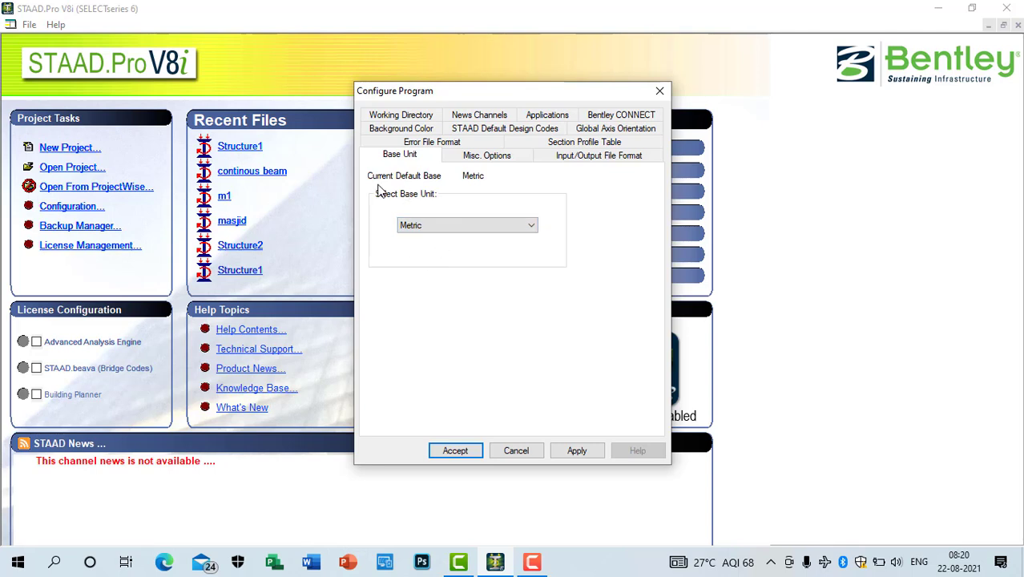
# Review the miscellaneous options, input/output file format and global axis orientation in the program configuration
pyautogui.click(500, 159)
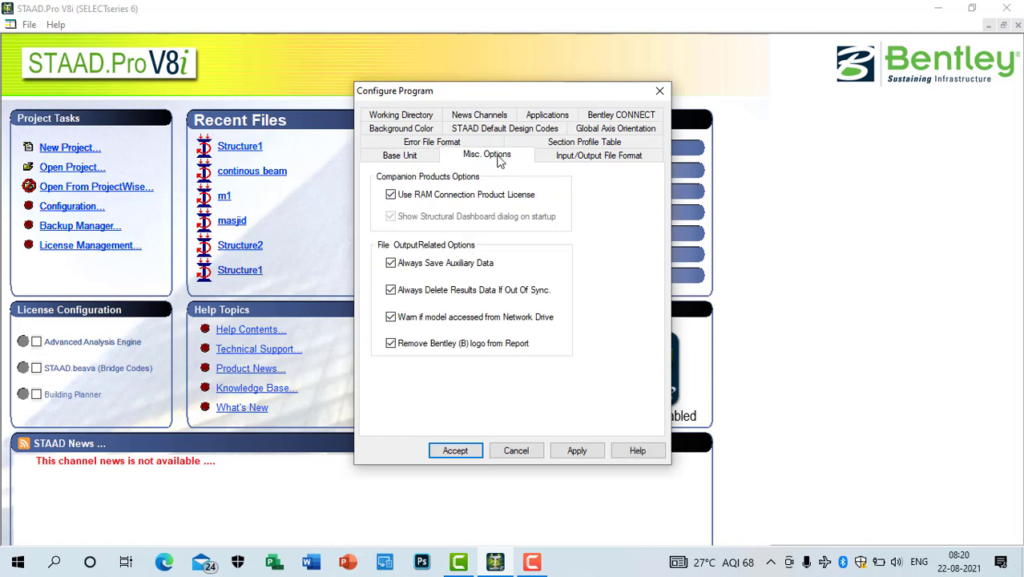
pyautogui.click(594, 154)
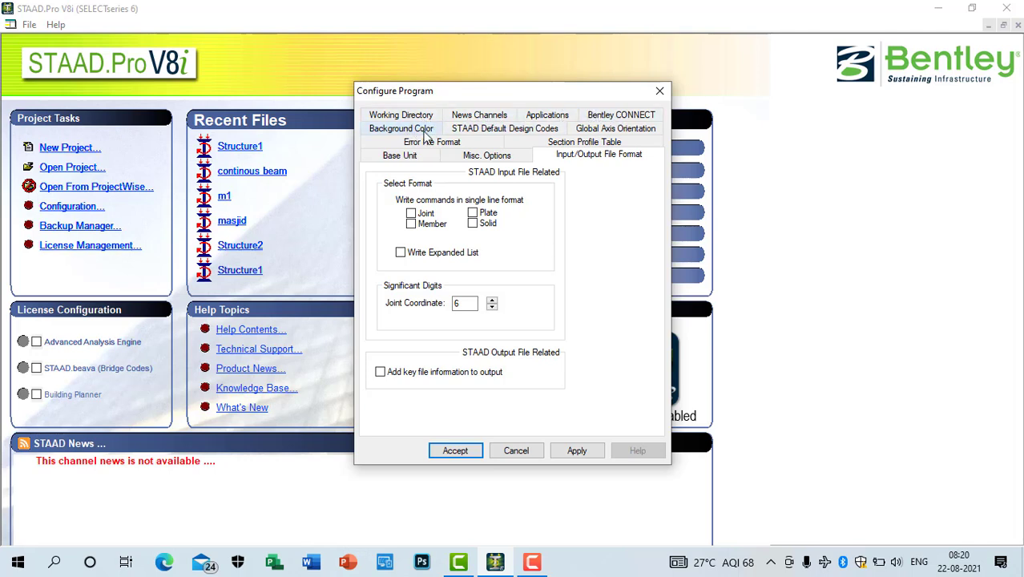
pyautogui.click(416, 155)
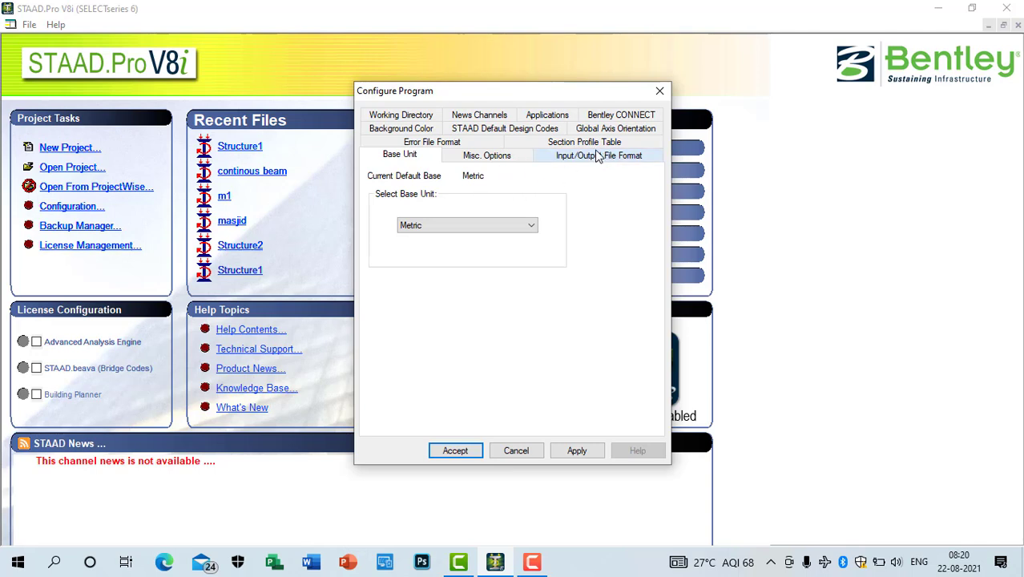
pyautogui.click(616, 129)
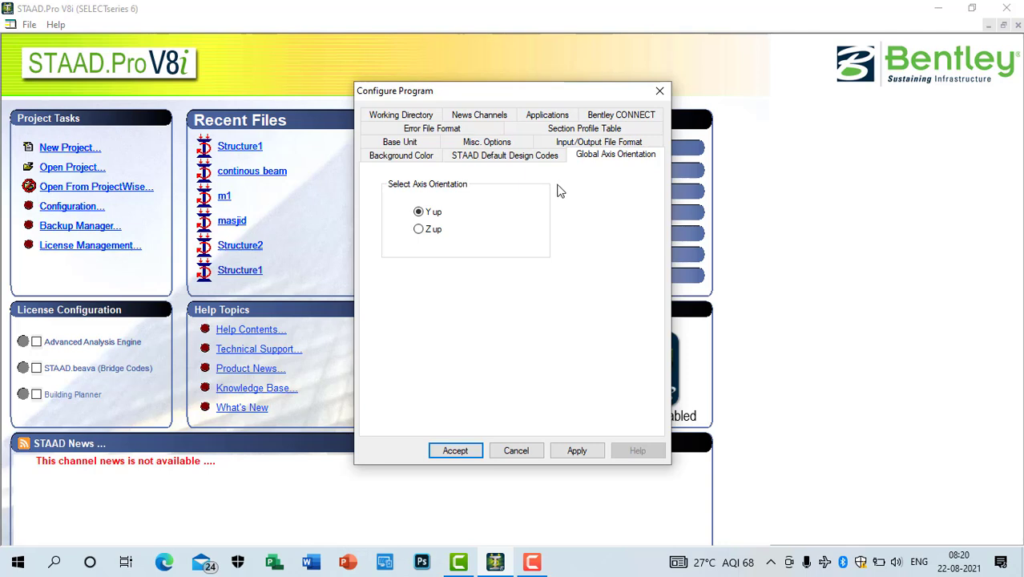
pyautogui.click(529, 564)
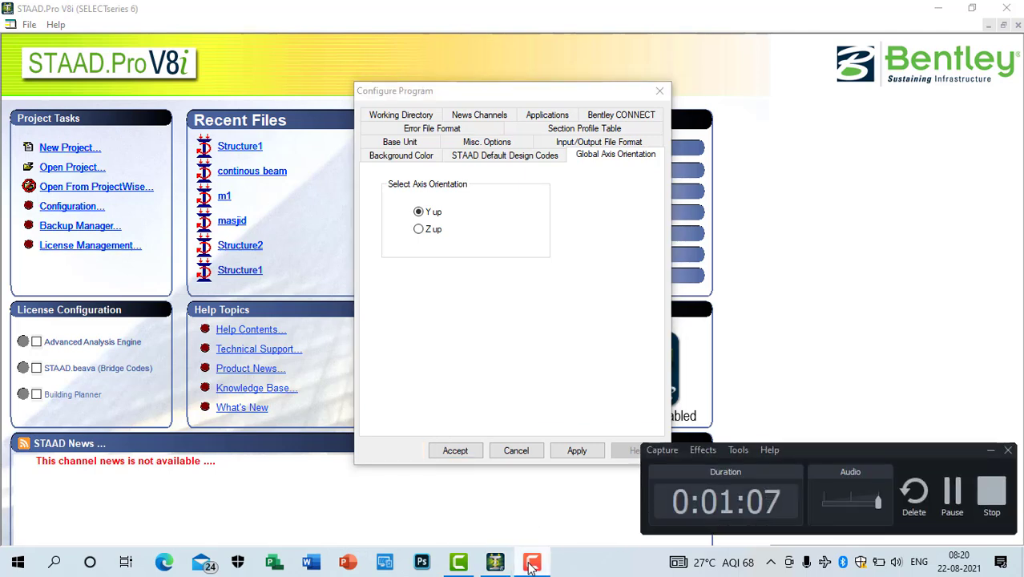
pyautogui.click(528, 564)
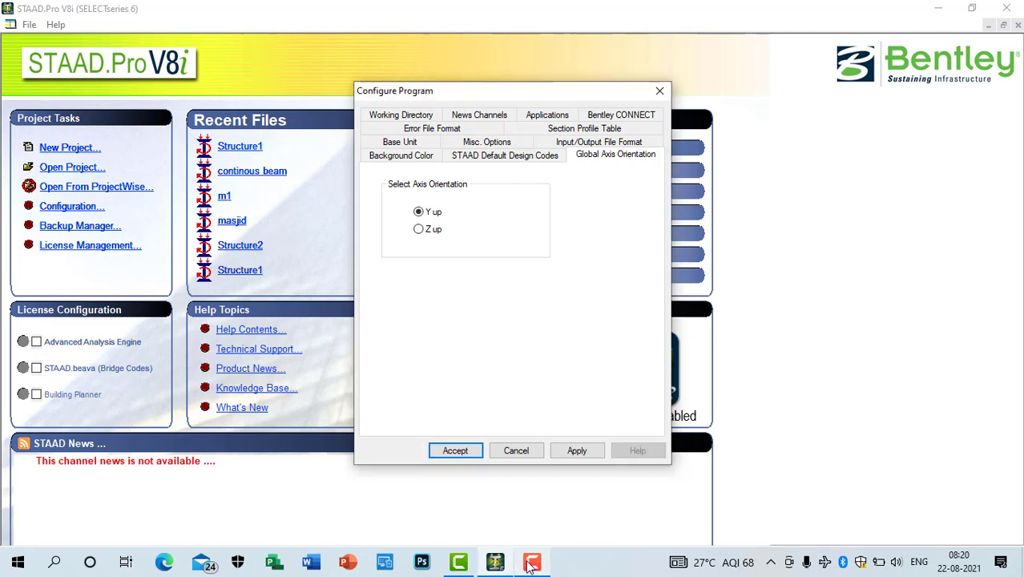
pyautogui.click(410, 142)
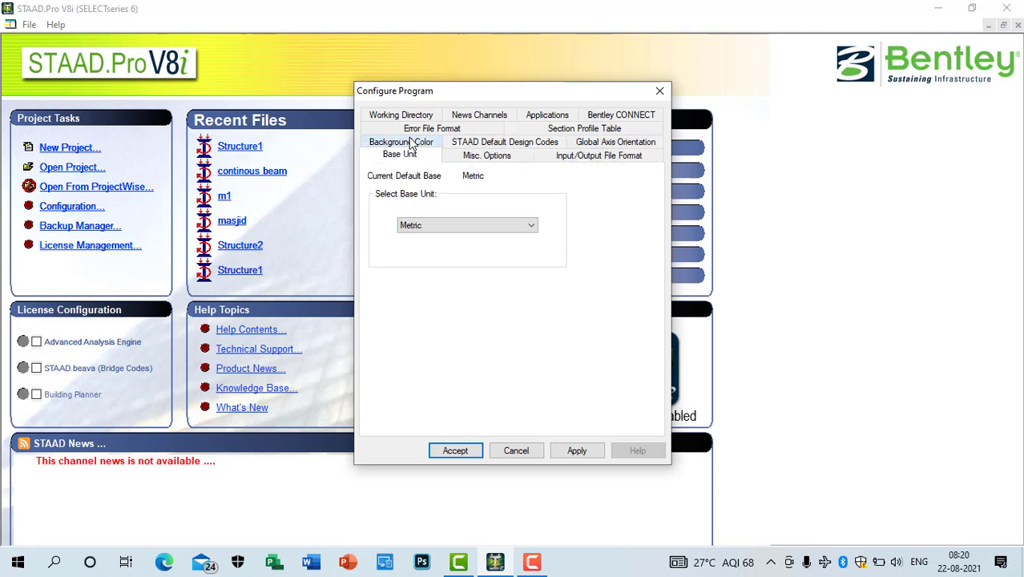
# Examine the default design codes available for steel, aluminum and timber, and close the configuration without changing them
pyautogui.click(498, 143)
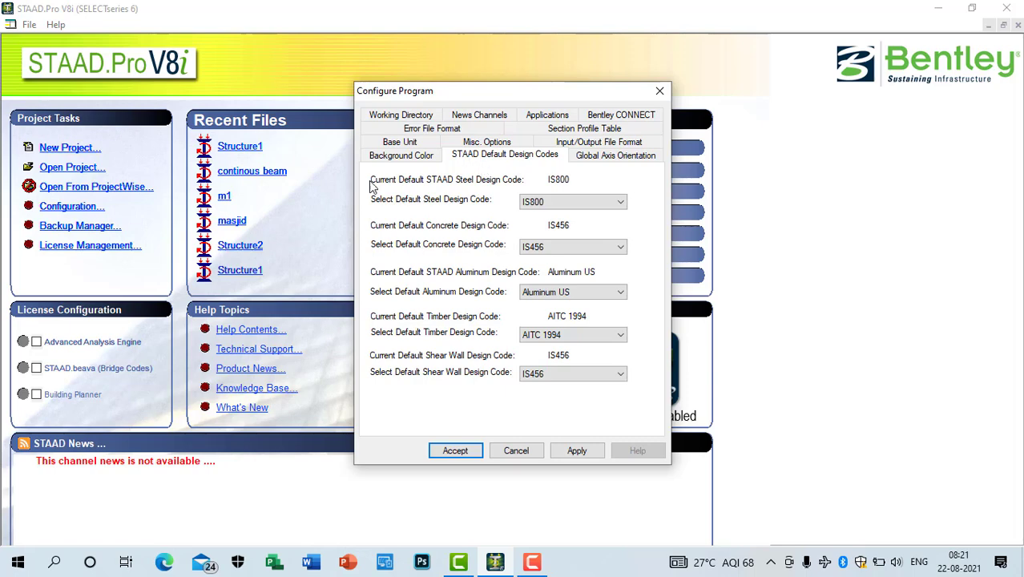
pyautogui.click(599, 207)
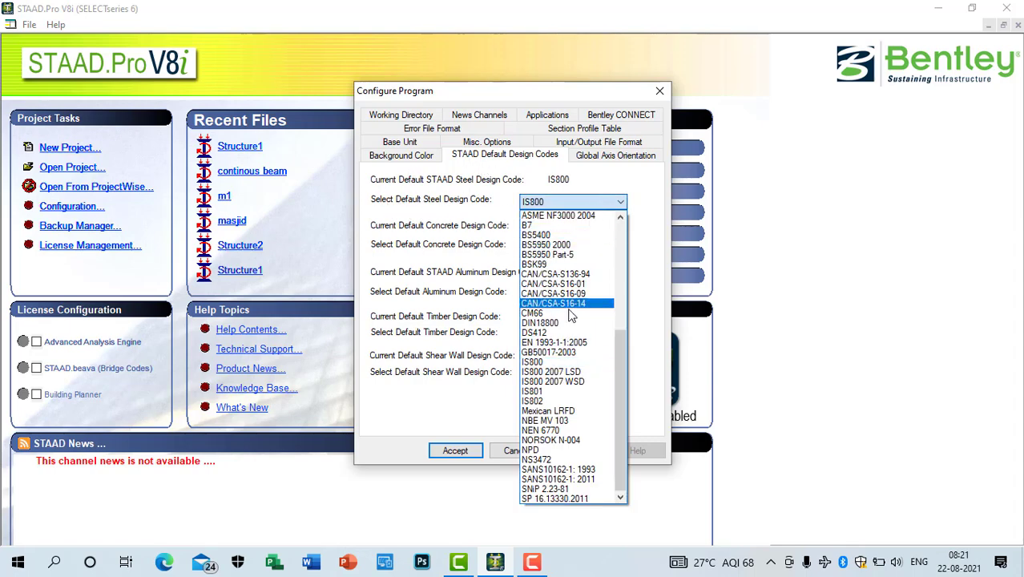
pyautogui.click(705, 278)
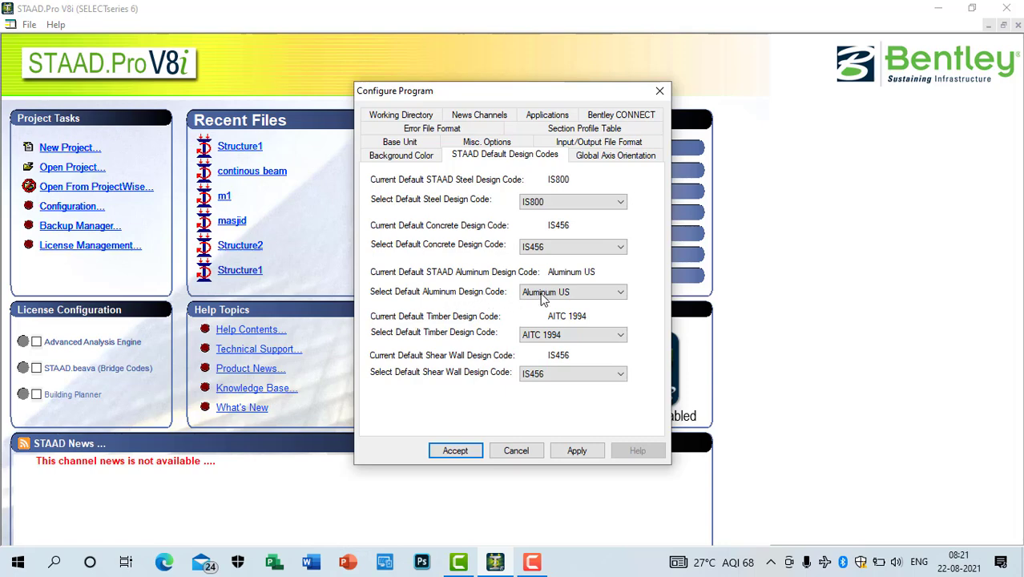
pyautogui.click(617, 293)
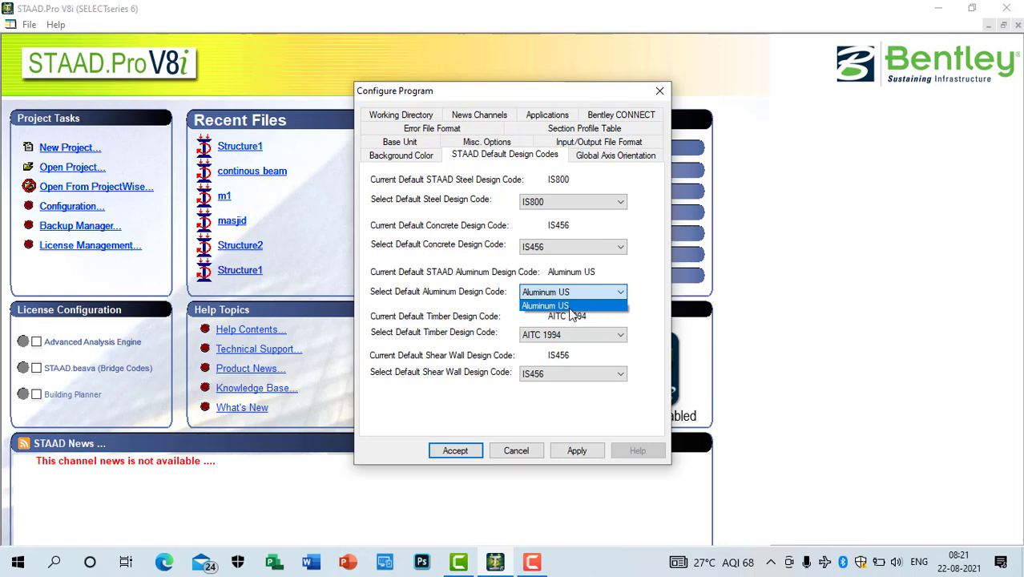
pyautogui.click(641, 309)
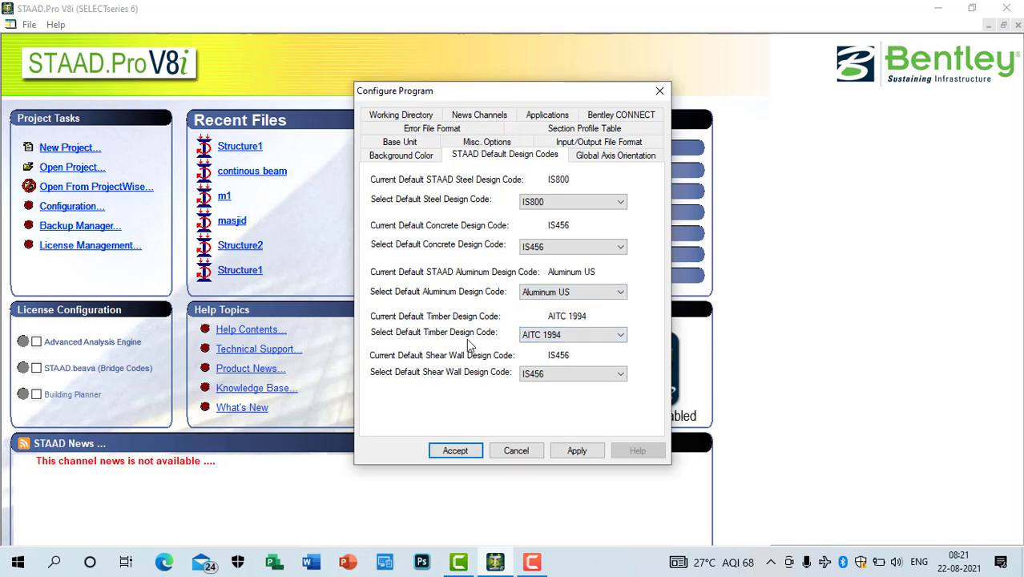
pyautogui.click(603, 343)
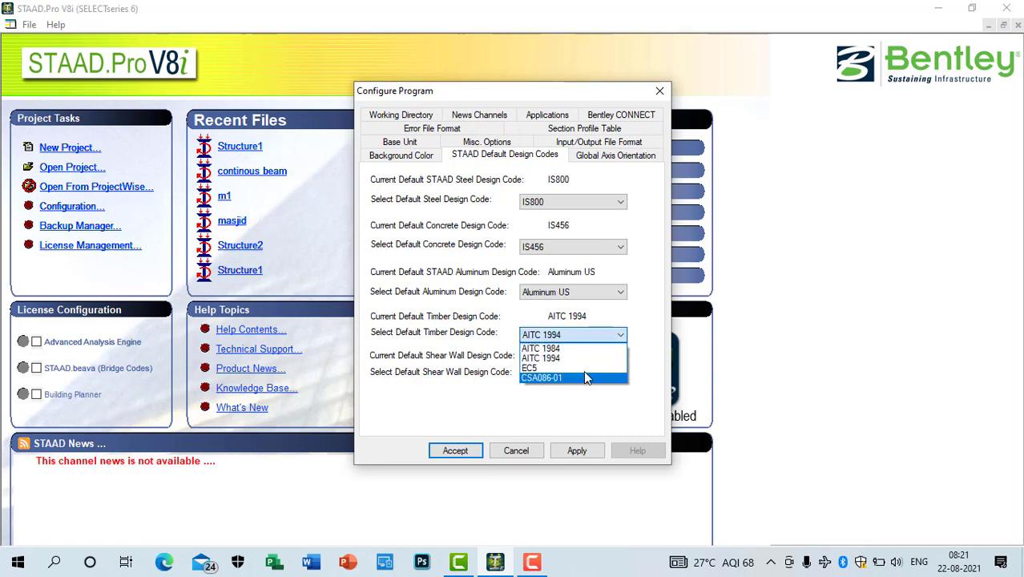
pyautogui.click(595, 402)
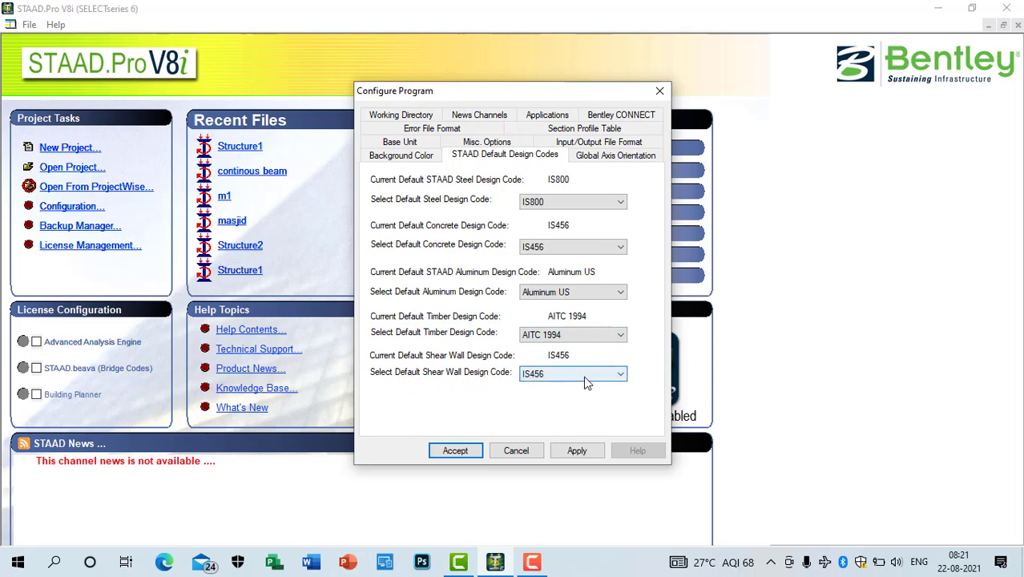
pyautogui.click(515, 451)
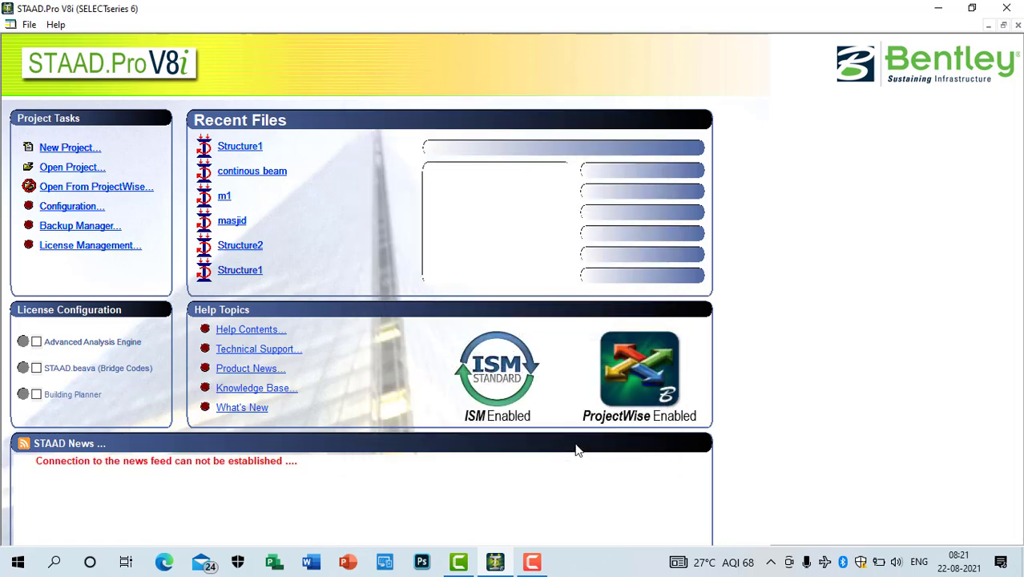
# Create a new model named "continous beam analysis" with the Add Beam option and close the snap grid settings
pyautogui.click(76, 147)
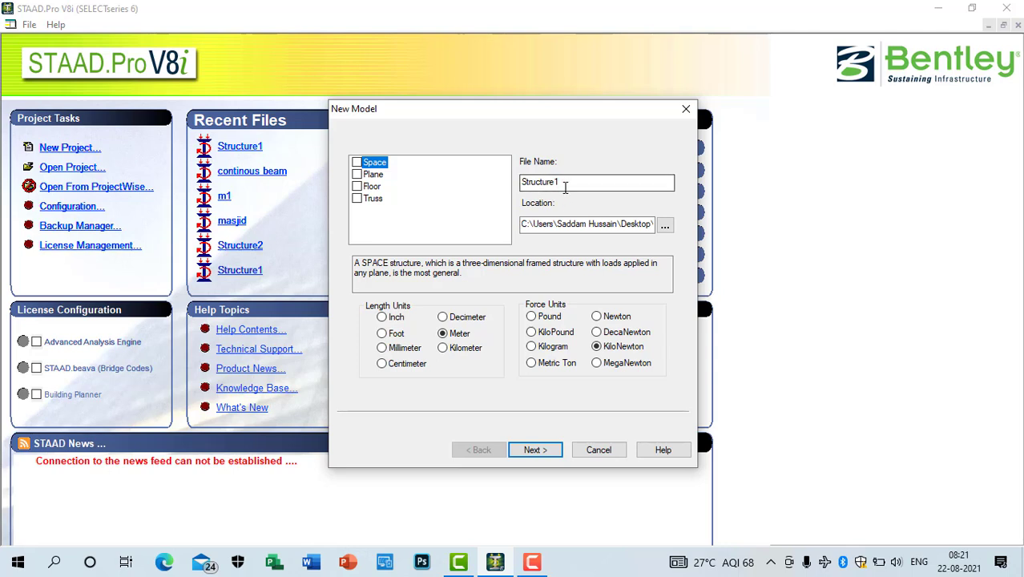
pyautogui.moveTo(567, 181); pyautogui.dragTo(498, 188)
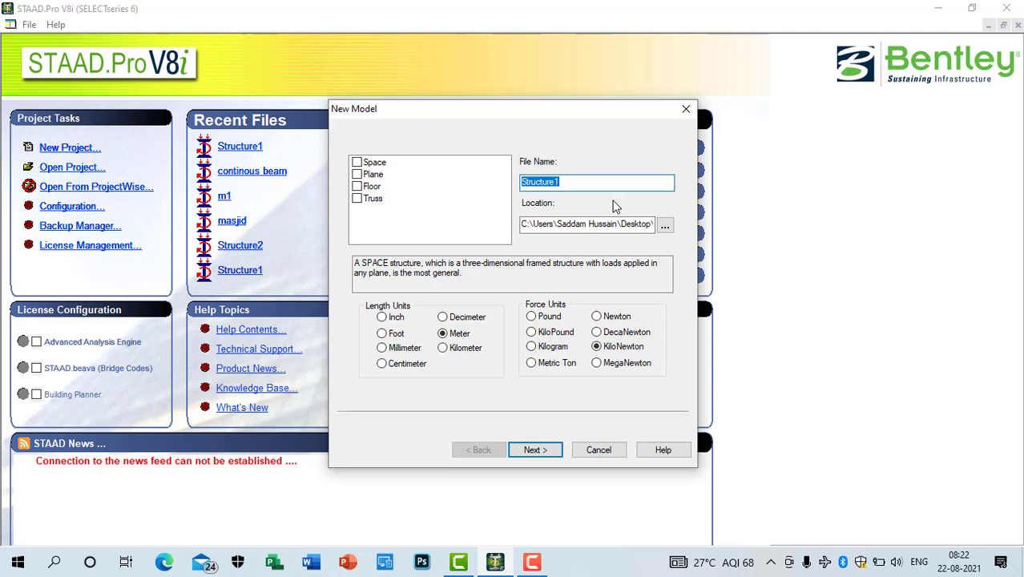
pyautogui.write('continous beam analysis')
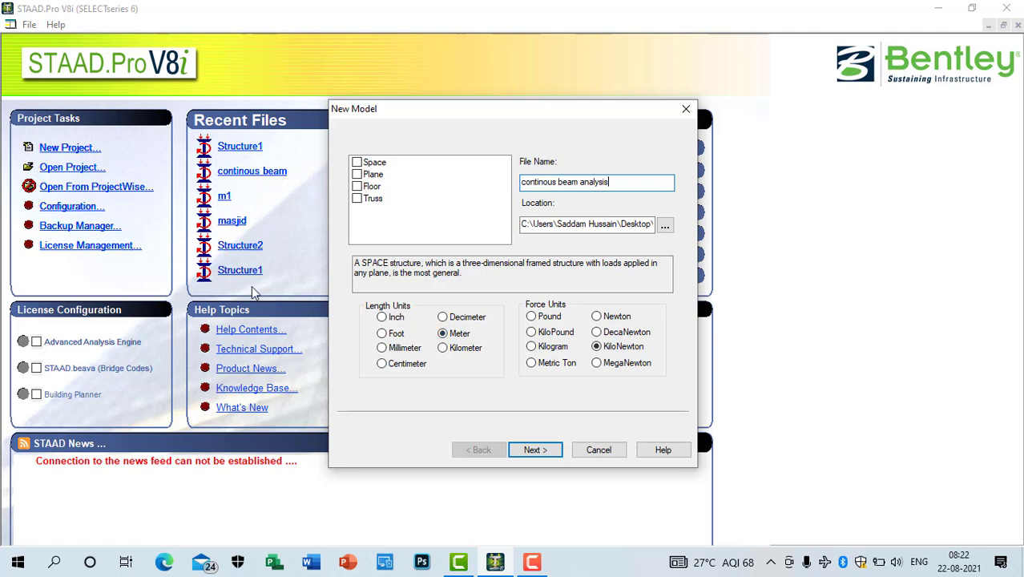
pyautogui.click(535, 449)
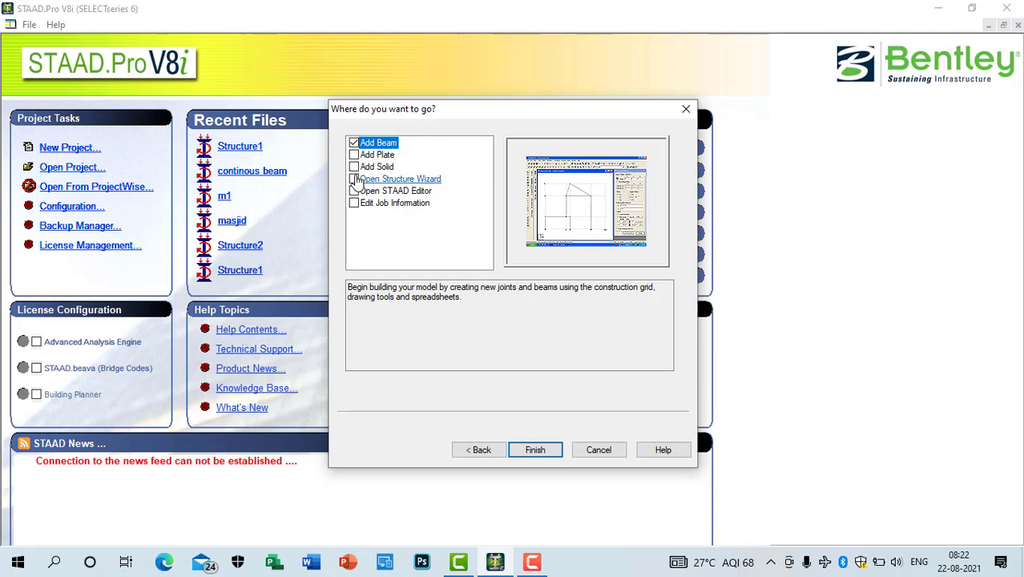
pyautogui.click(535, 450)
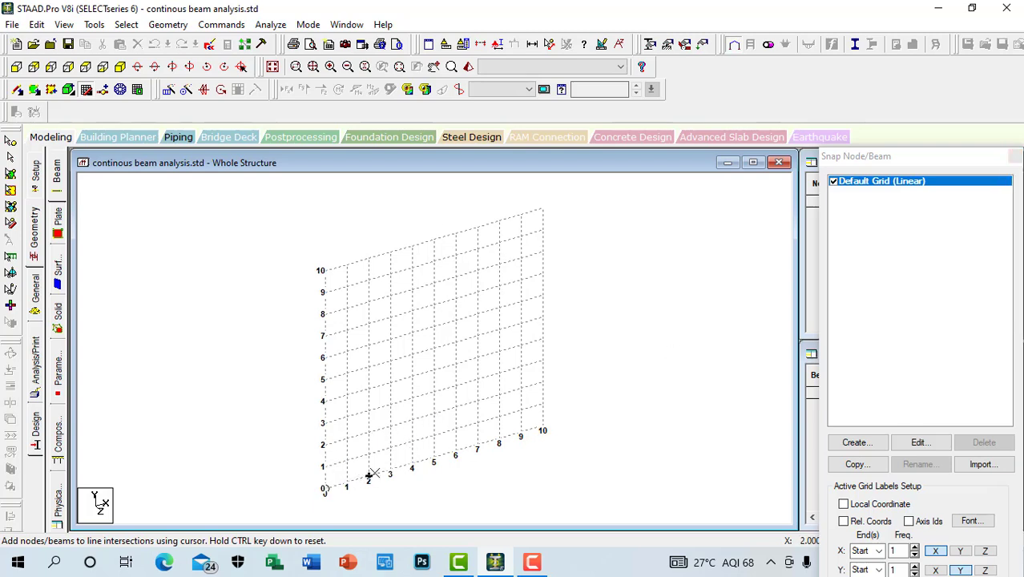
pyautogui.click(1014, 155)
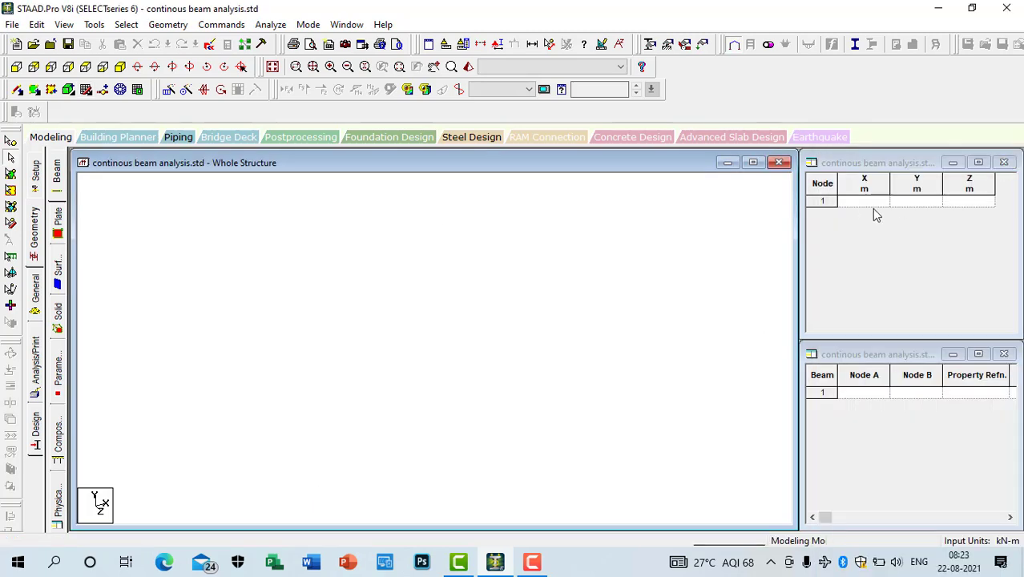
# Enter node 1 at the origin in the node table, with X, Y and Z set to 0
pyautogui.click(853, 202)
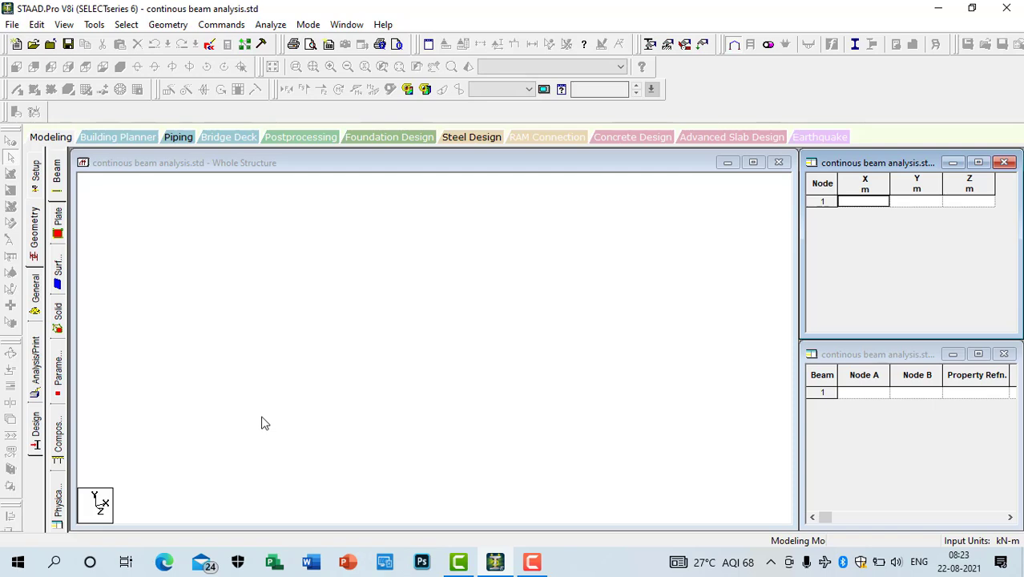
pyautogui.write('0')
pyautogui.press('Tab')
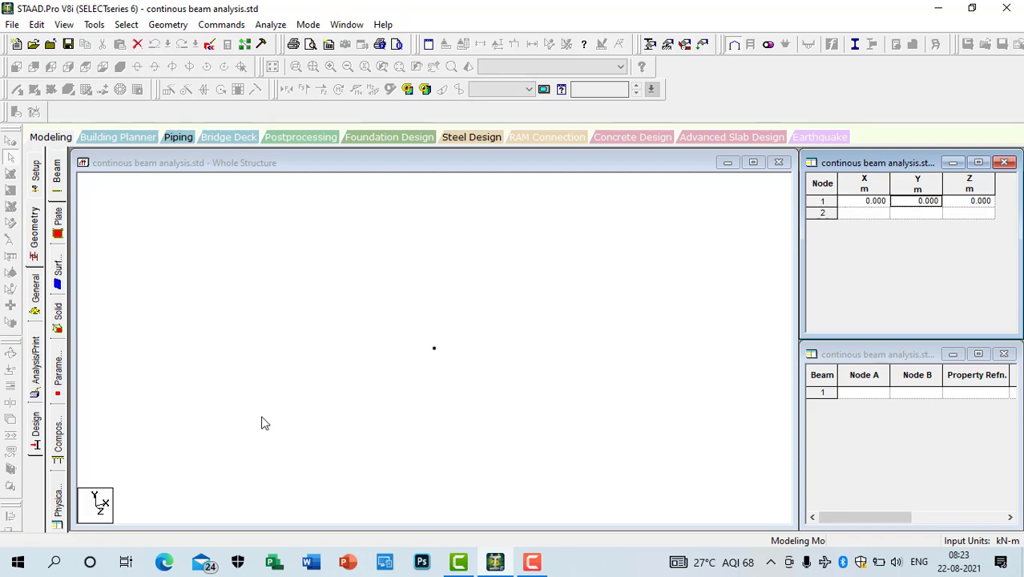
pyautogui.write('0')
pyautogui.press('Tab')
pyautogui.write('0')
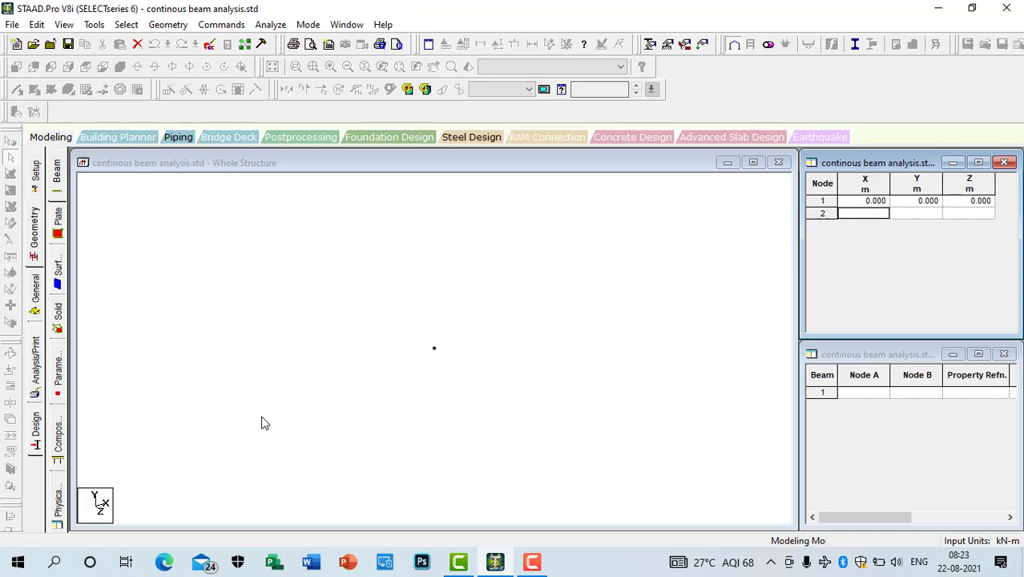
# Add nodes 2, 3 and 4 at X = 3, 6 and 9 m with Y and Z left at 0
pyautogui.write('3')
pyautogui.press('Tab')
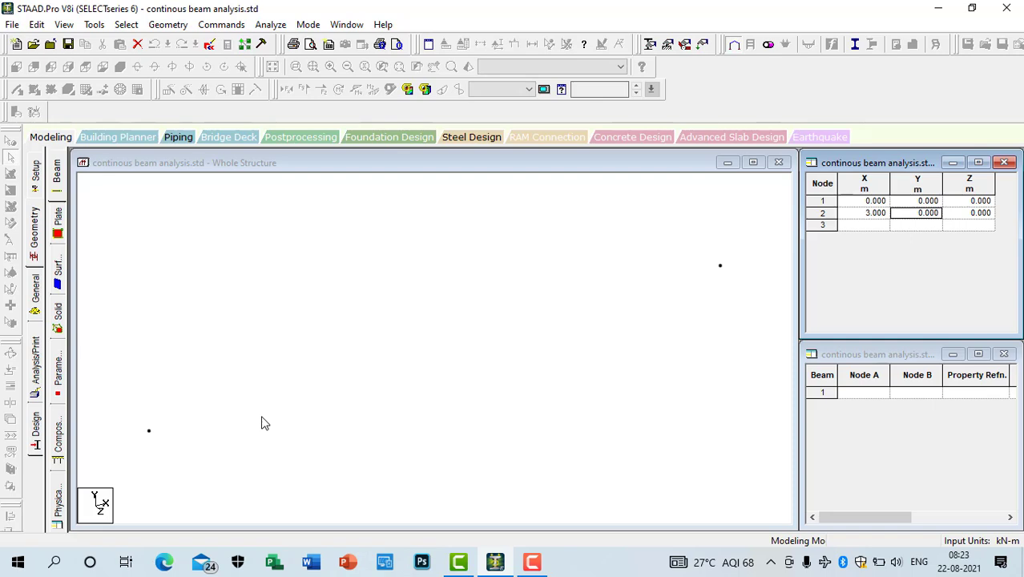
pyautogui.press('Tab')
pyautogui.press('Tab')
pyautogui.write('6')
pyautogui.press('Tab')
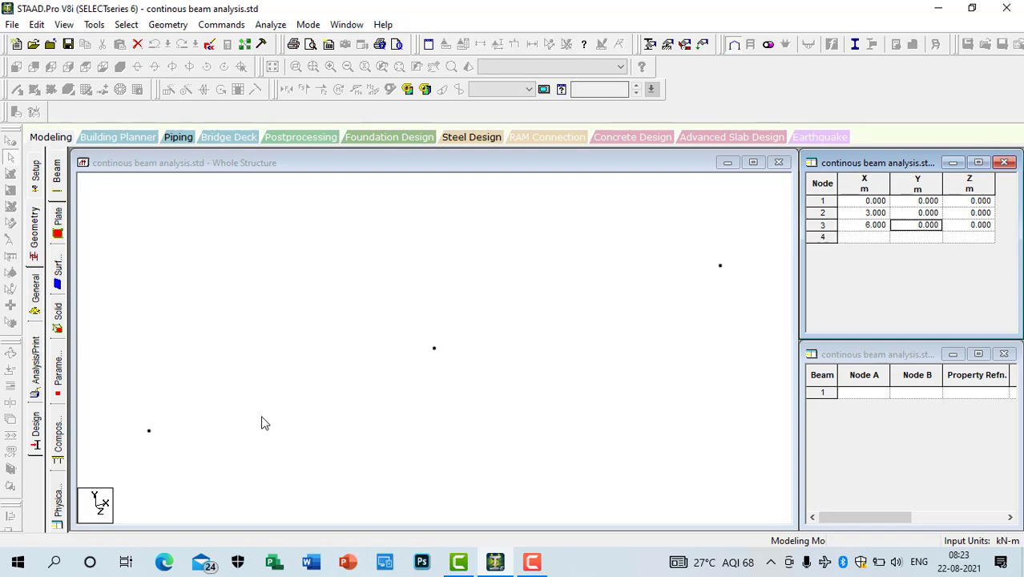
pyautogui.press('Tab')
pyautogui.press('Tab')
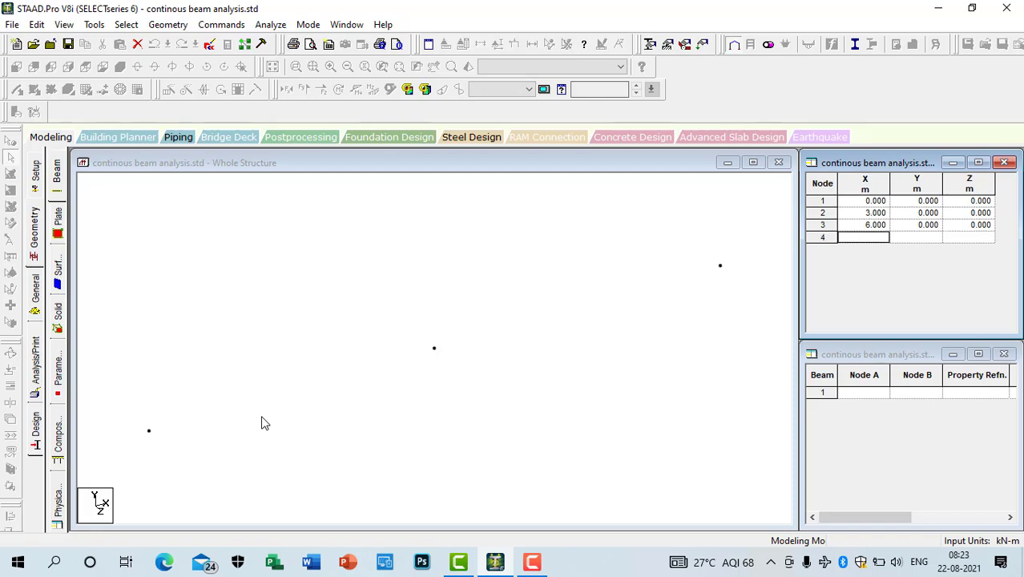
pyautogui.write('9')
pyautogui.press('Tab')
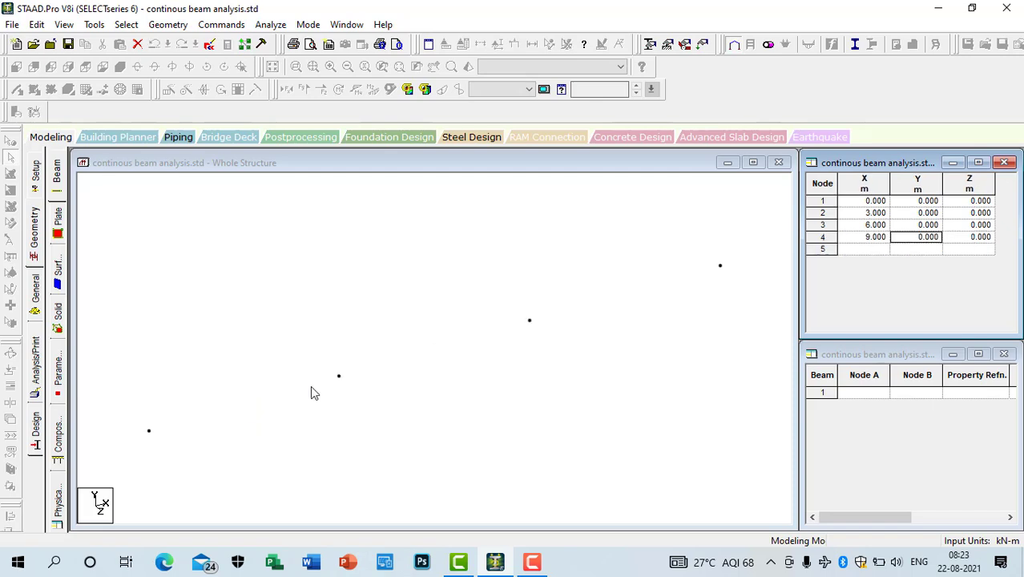
# Switch to the front view and connect nodes 1 to 4 in sequence with three beam members
pyautogui.click(514, 437)
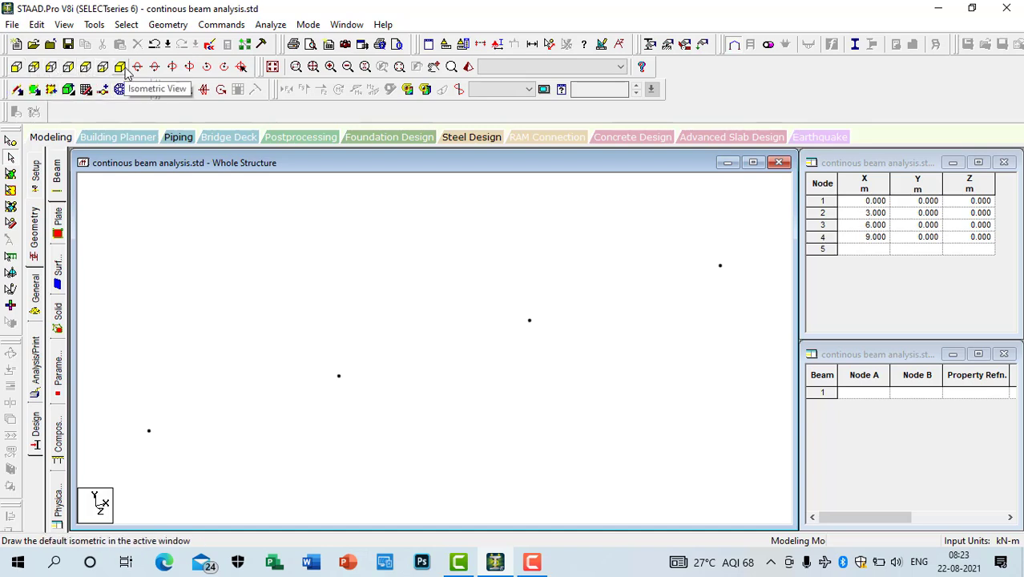
pyautogui.click(16, 68)
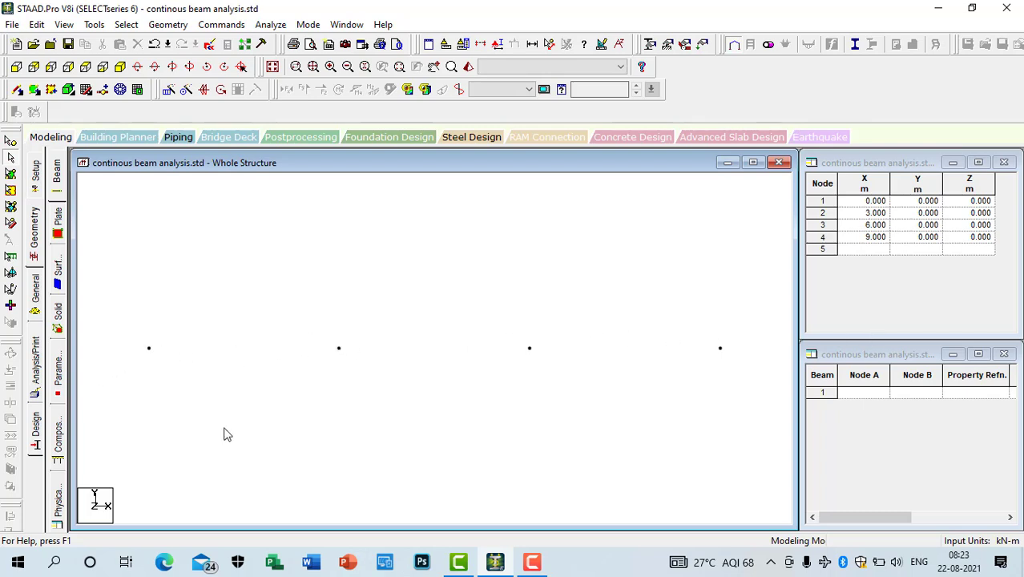
pyautogui.click(15, 93)
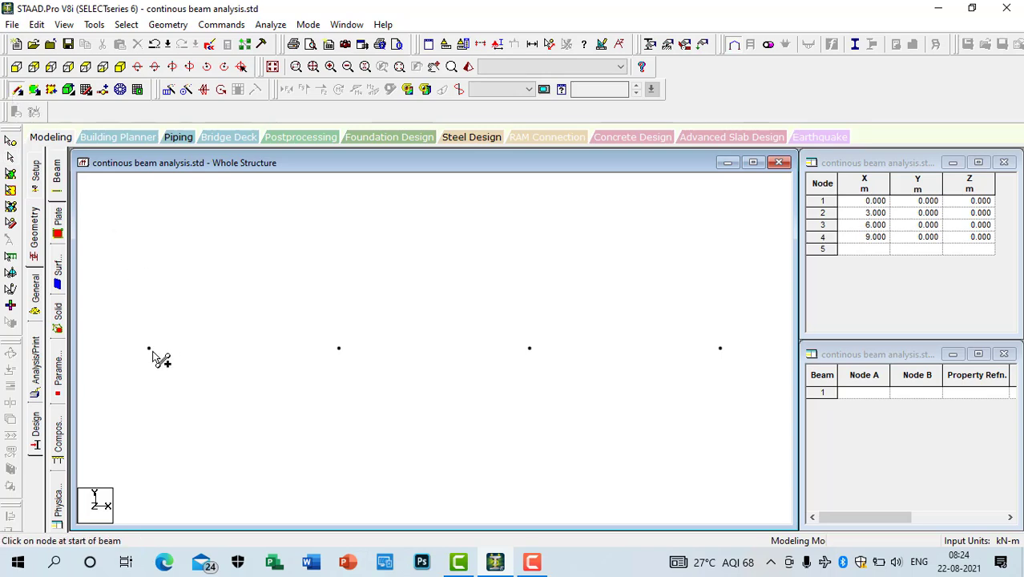
pyautogui.moveTo(149, 348); pyautogui.dragTo(721, 351)
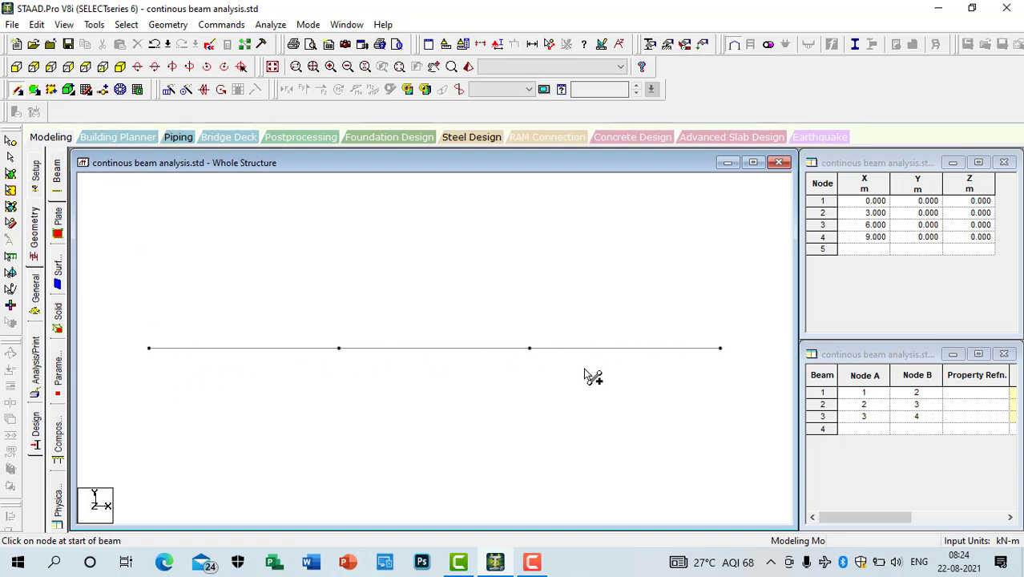
# Define a rectangular concrete section with YD 0.3 m and ZD 0.23 m and add it to the section list
pyautogui.click(36, 296)
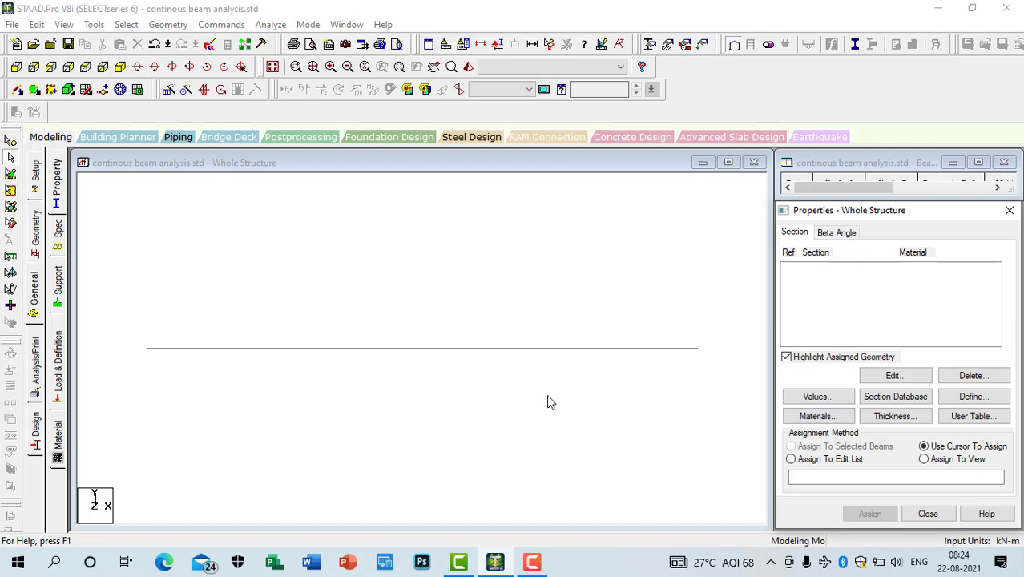
pyautogui.click(979, 401)
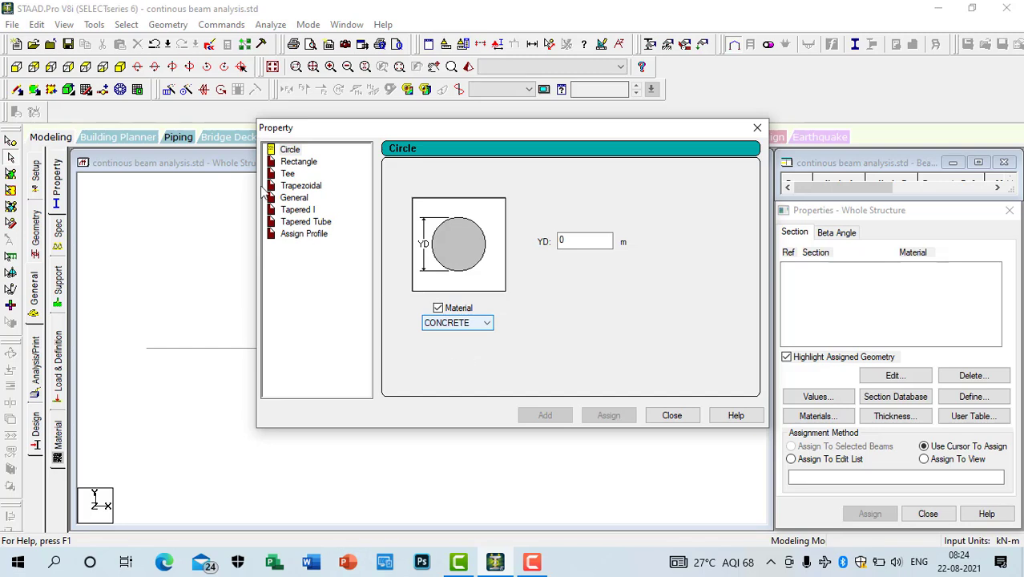
pyautogui.click(301, 164)
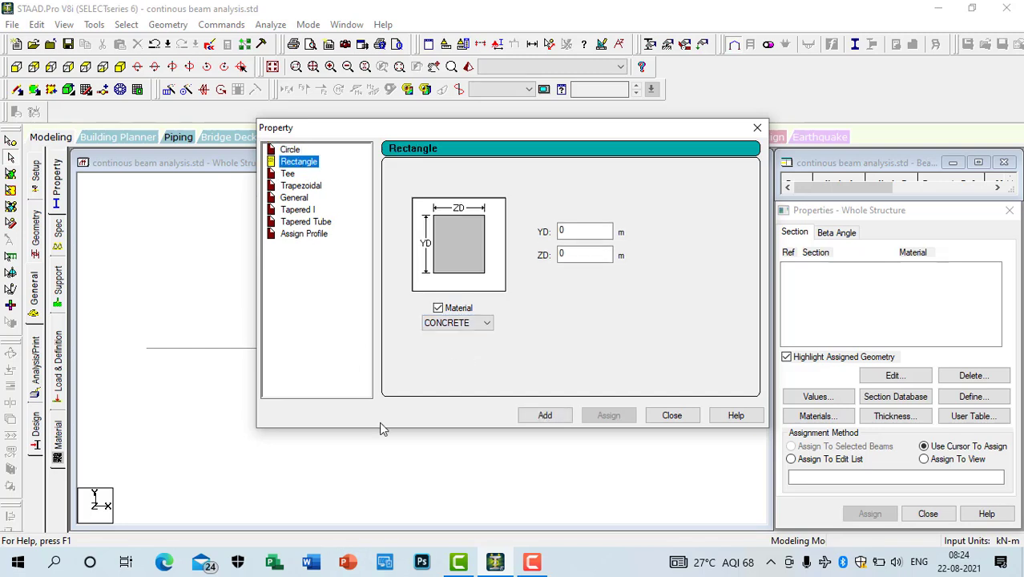
pyautogui.click(578, 232)
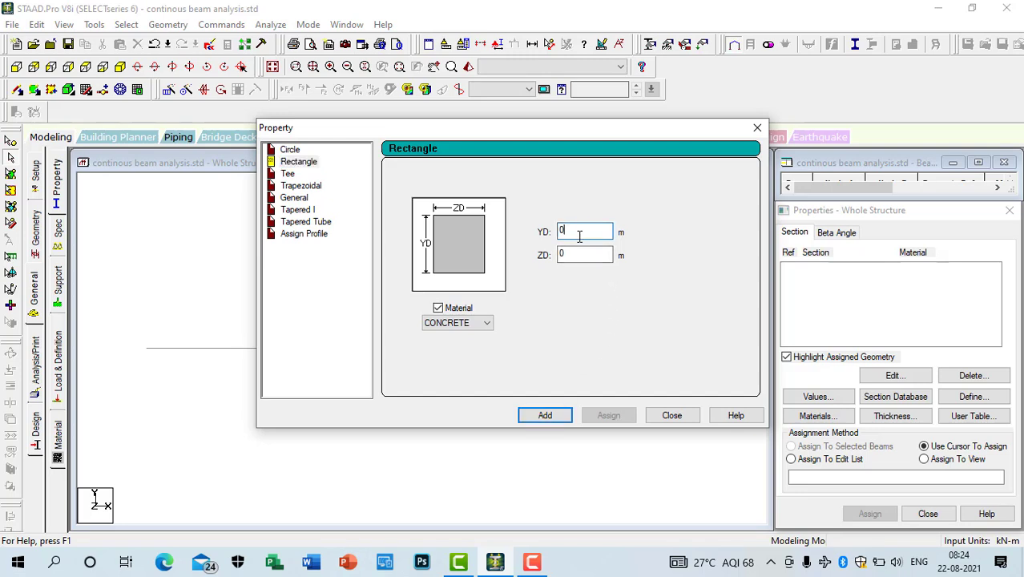
pyautogui.write('.3')
pyautogui.click(575, 253)
pyautogui.write('.')
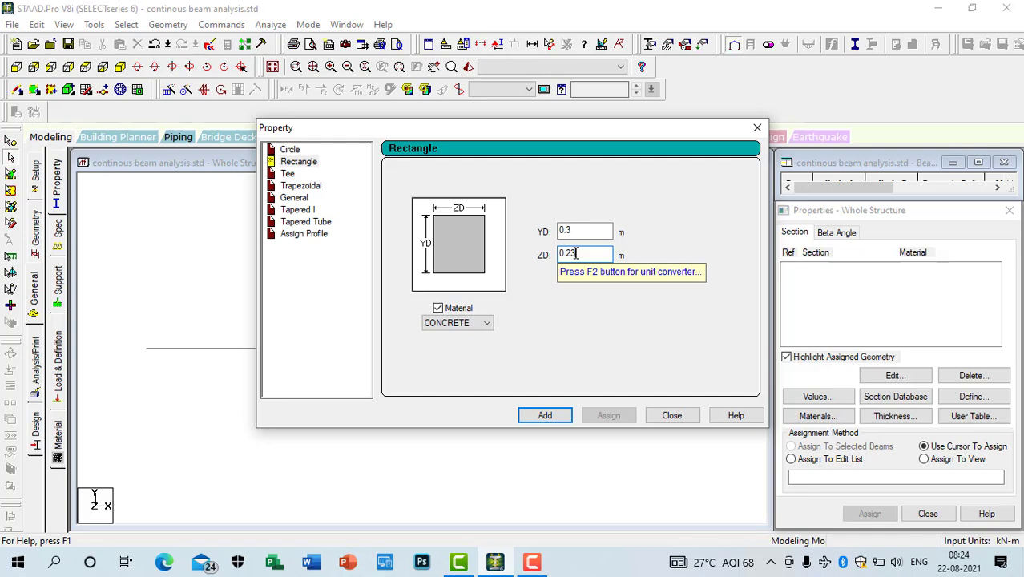
pyautogui.click(529, 415)
pyautogui.click(757, 128)
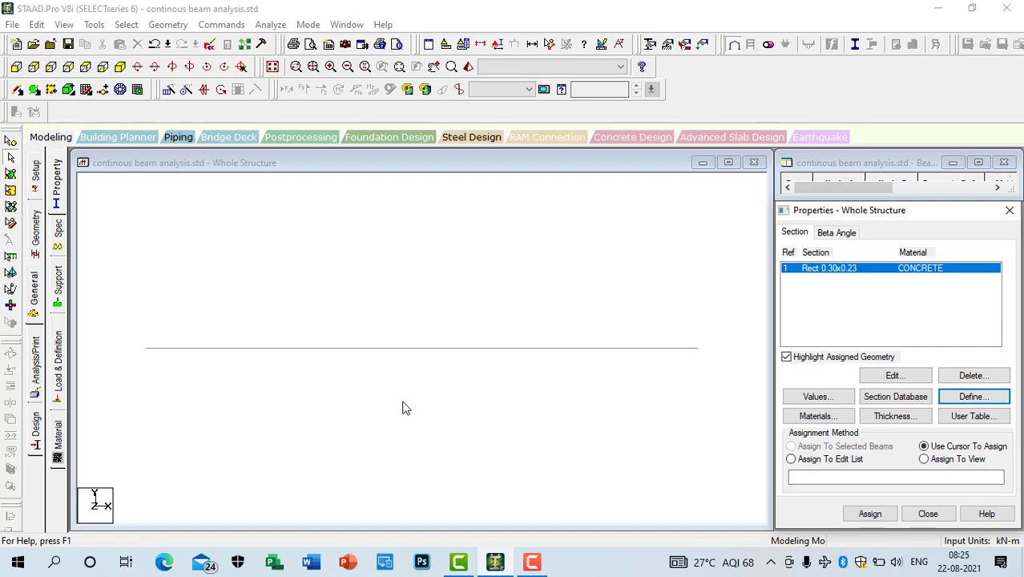
pyautogui.click(403, 402)
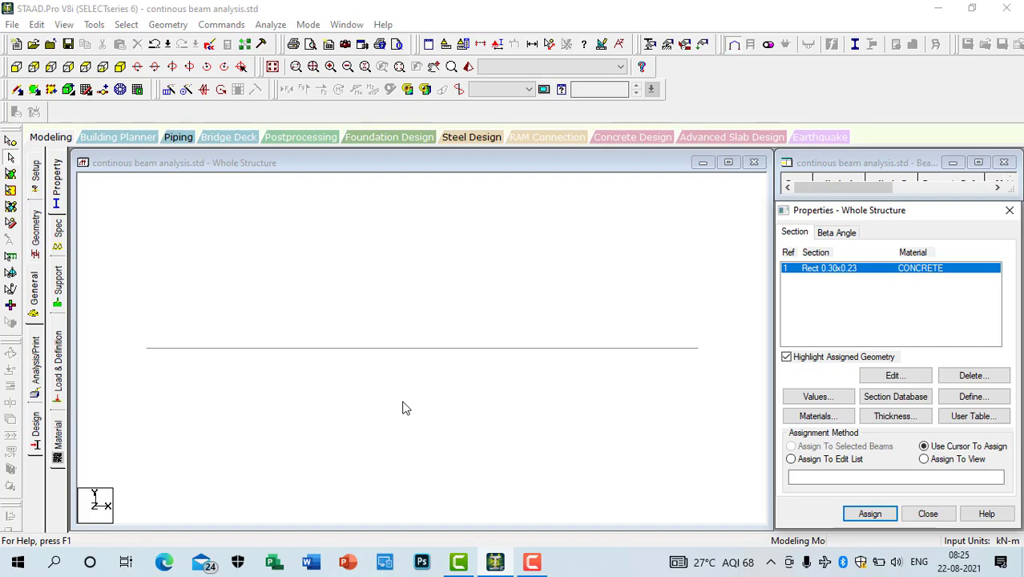
pyautogui.click(403, 405)
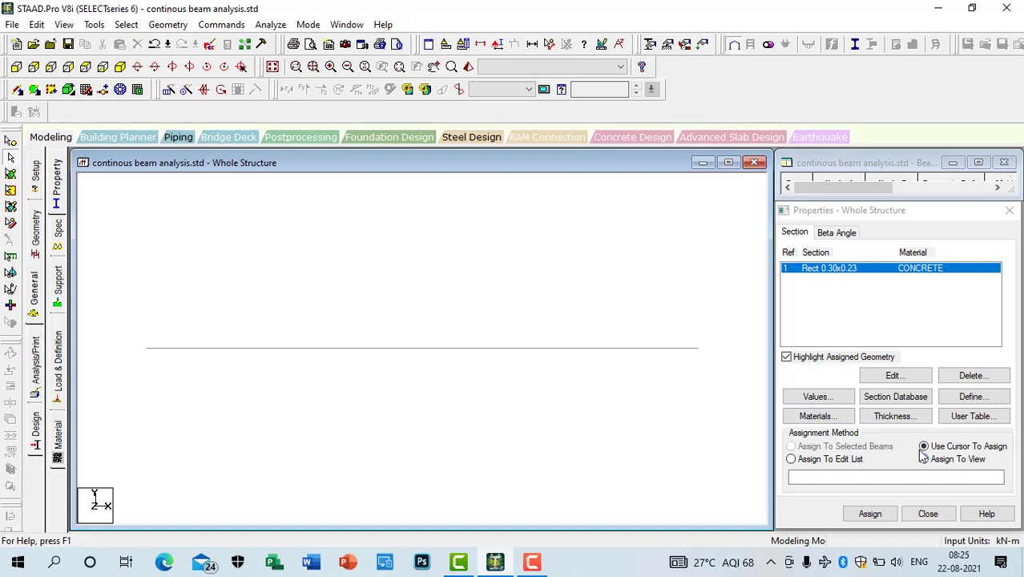
pyautogui.click(521, 348)
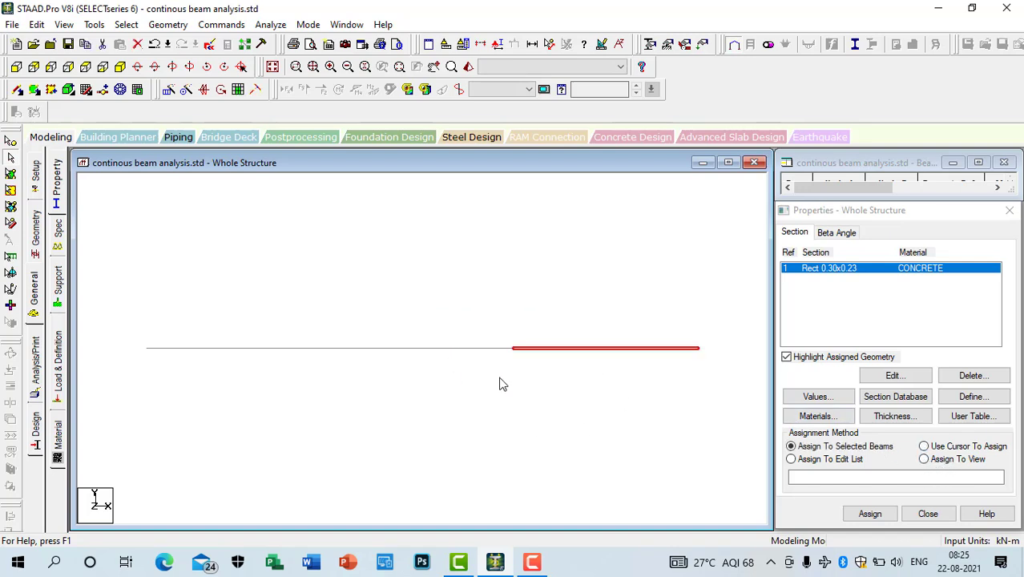
pyautogui.moveTo(527, 391); pyautogui.dragTo(174, 304)
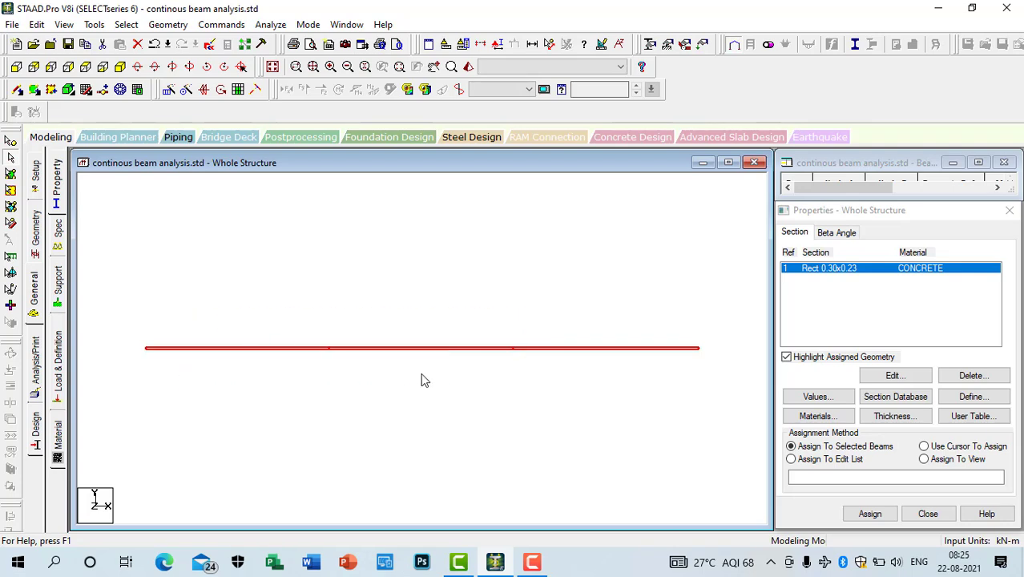
# Assign the Rect 0.30x0.23 concrete section to each of the three beams individually using Use Cursor To Assign
pyautogui.click(869, 513)
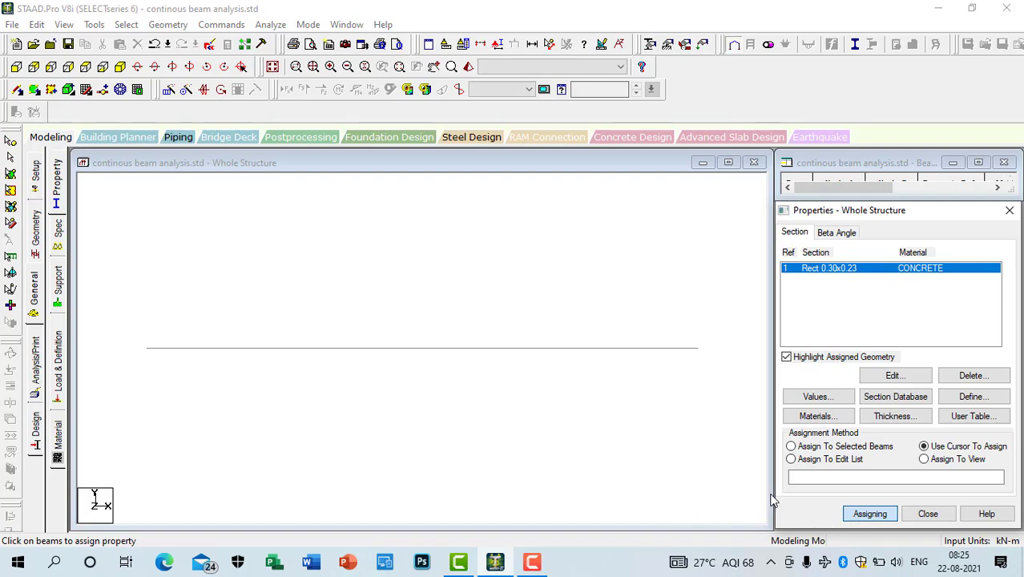
pyautogui.click(431, 350)
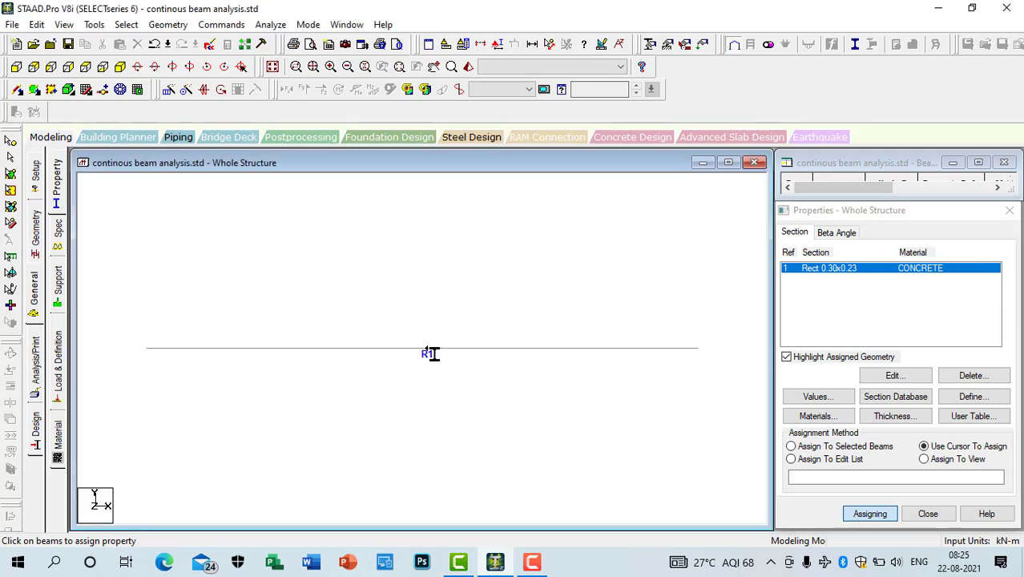
pyautogui.click(553, 350)
pyautogui.click(238, 350)
# Apply the same rectangular section to the whole structure with Assign To View and display the node points
pyautogui.click(923, 459)
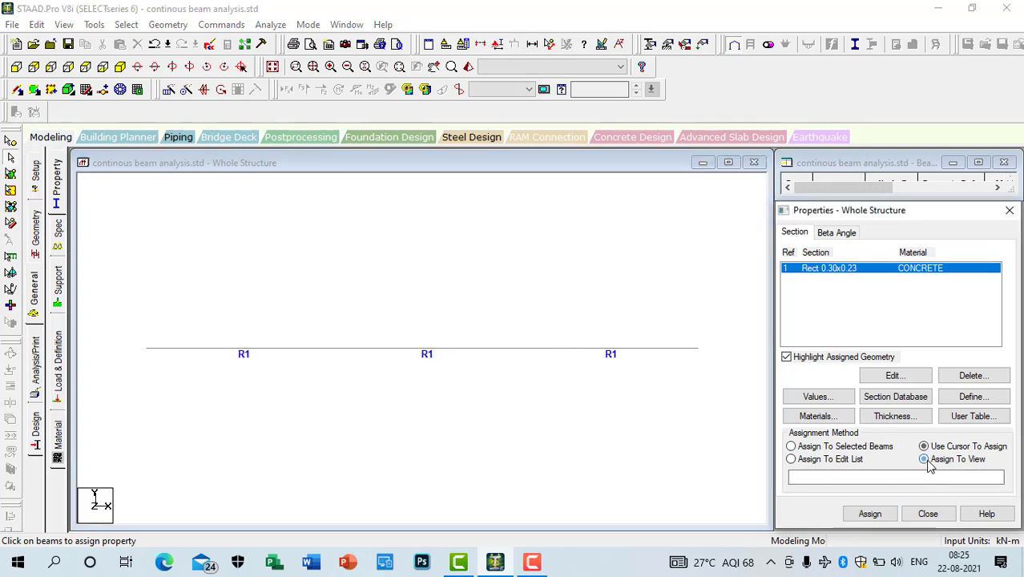
pyautogui.click(888, 515)
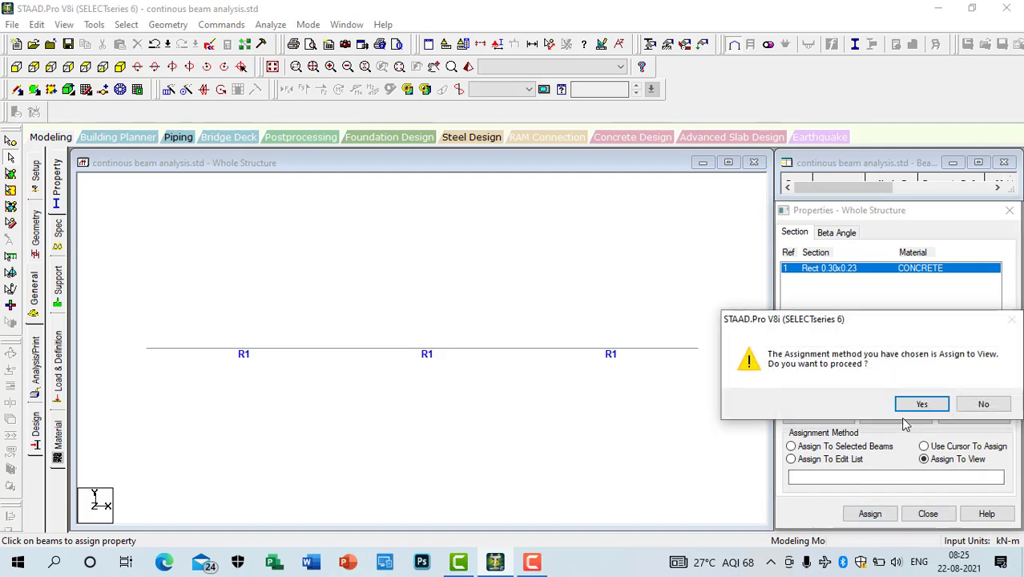
pyautogui.click(920, 406)
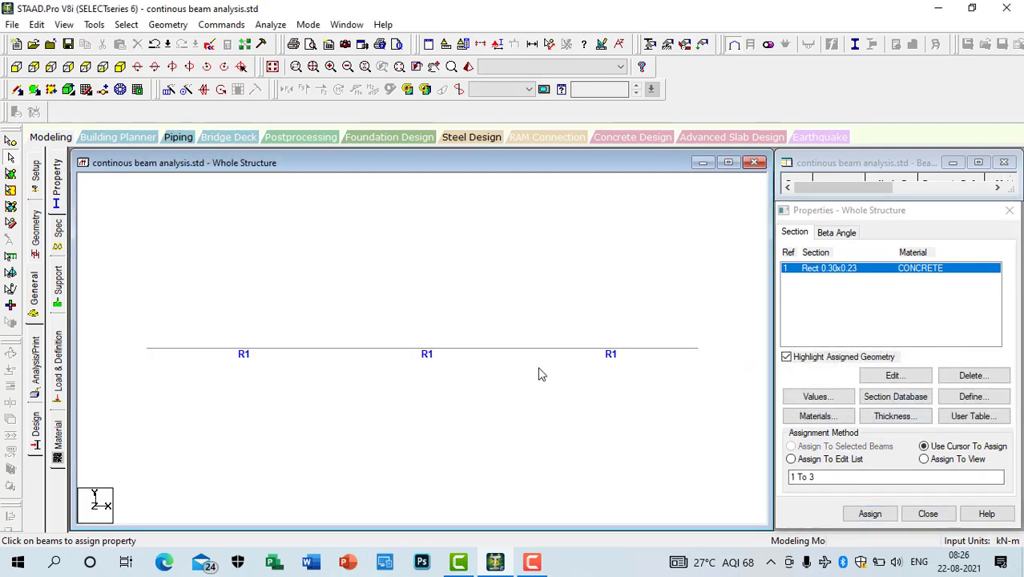
pyautogui.click(835, 273)
pyautogui.click(538, 395)
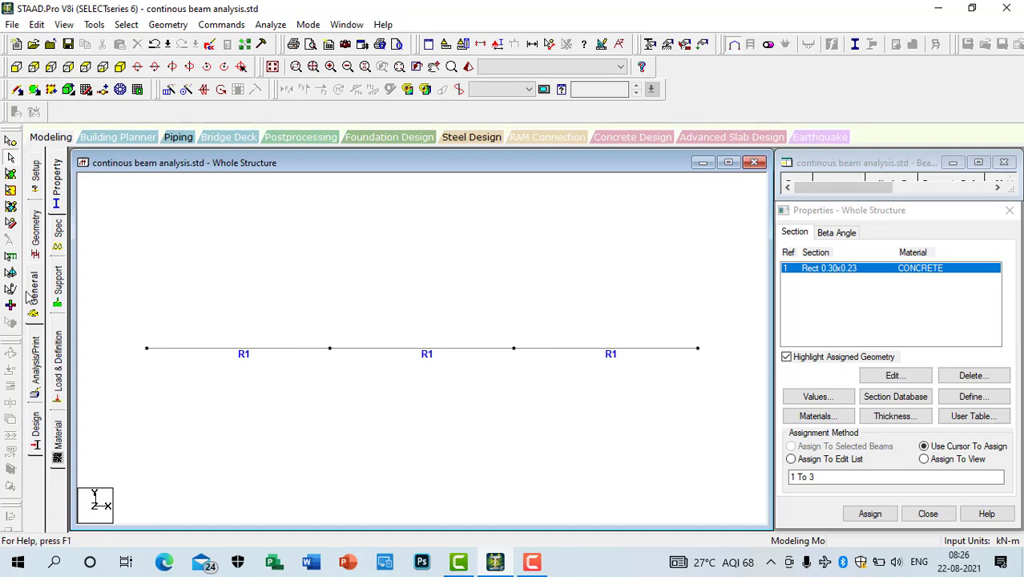
# Create a fixed support and a pinned support for the structure
pyautogui.click(58, 290)
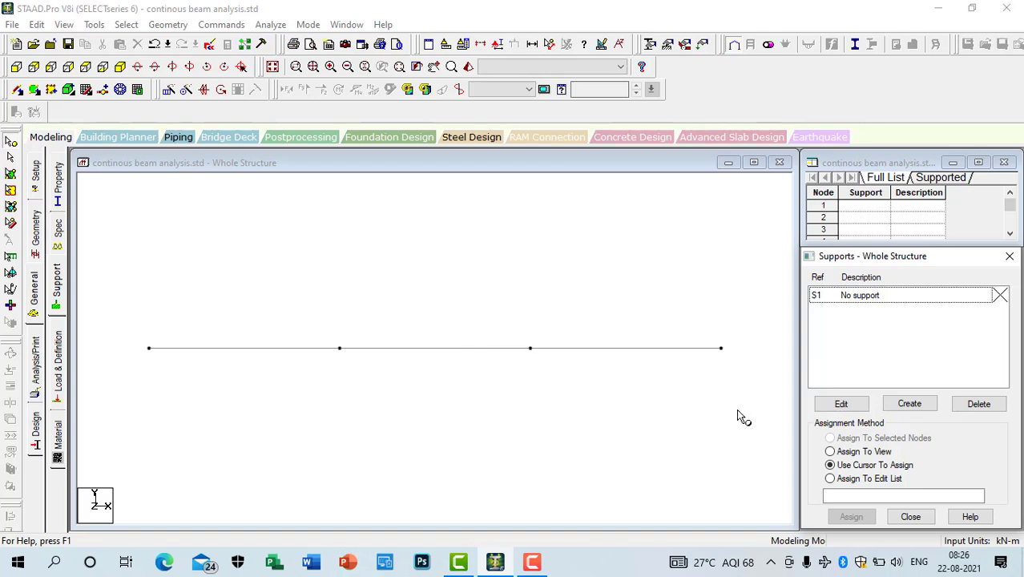
pyautogui.click(919, 404)
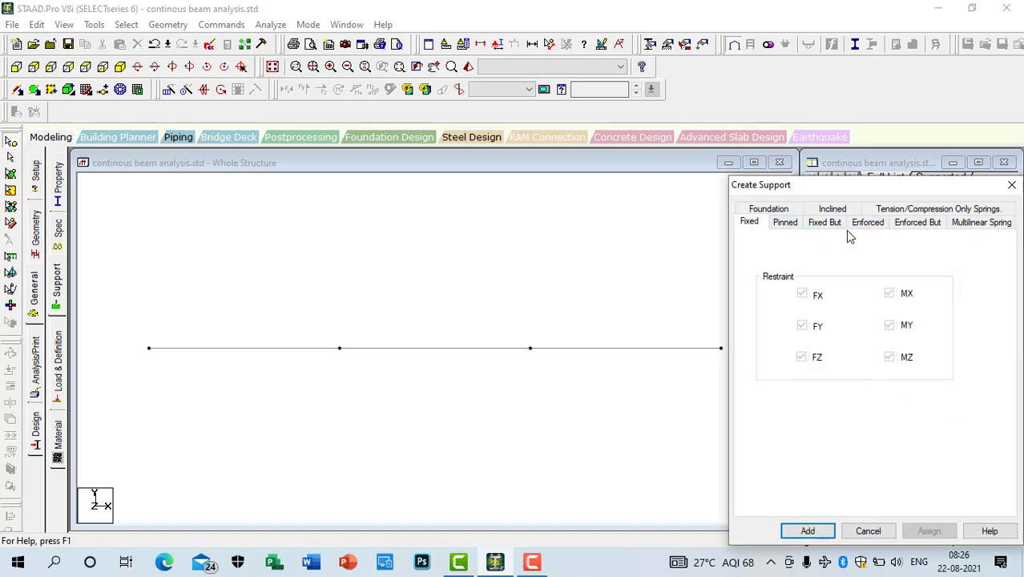
pyautogui.click(807, 531)
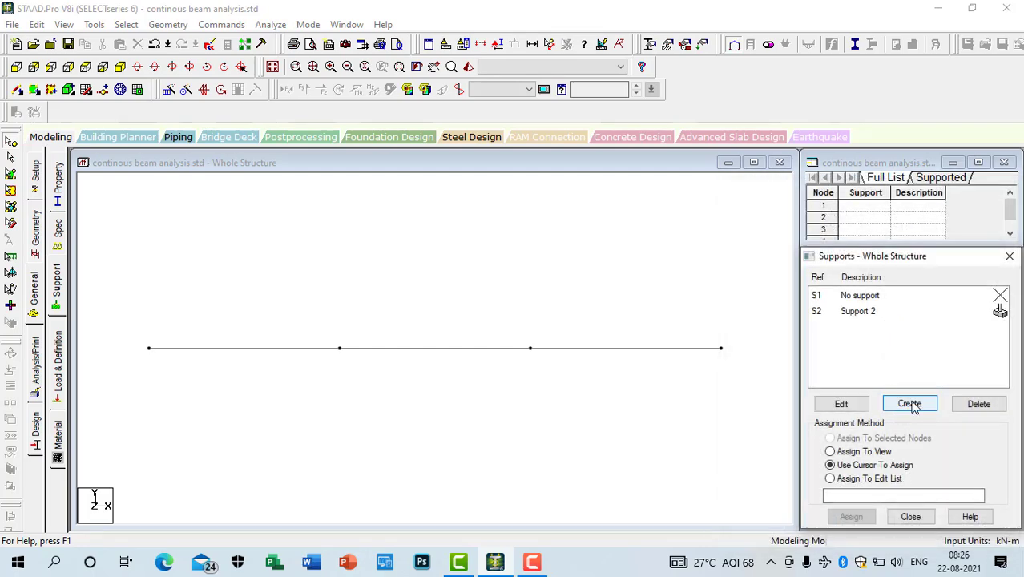
pyautogui.click(908, 404)
pyautogui.click(786, 224)
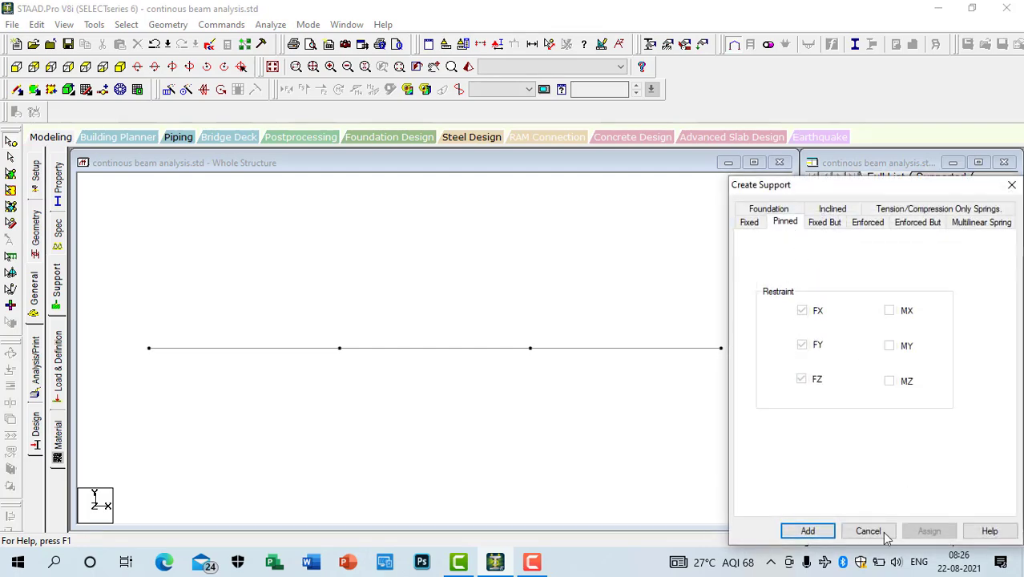
pyautogui.click(806, 531)
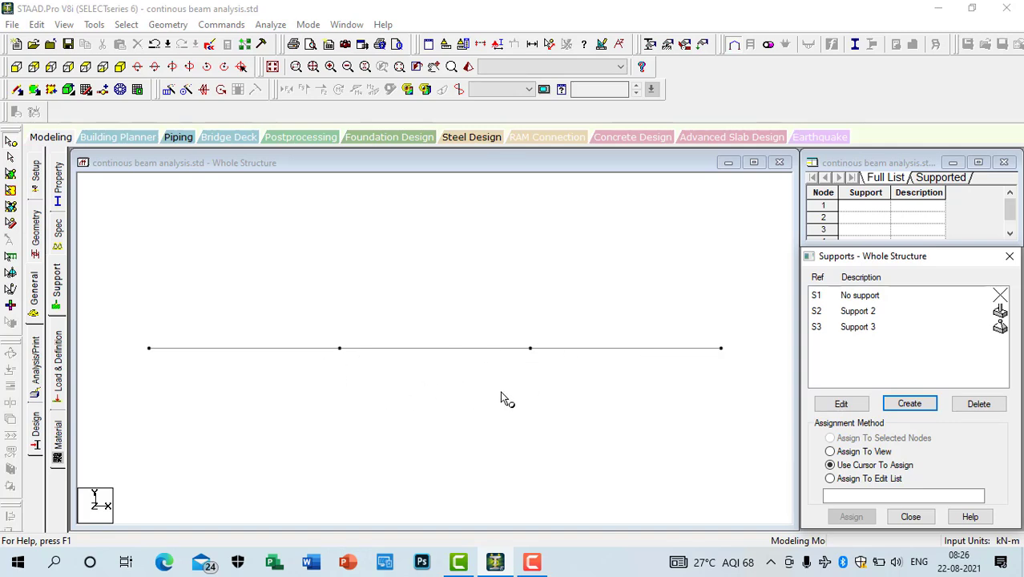
# Assign the fixed support to the two end nodes of the beam, nodes 1 and 4
pyautogui.click(851, 314)
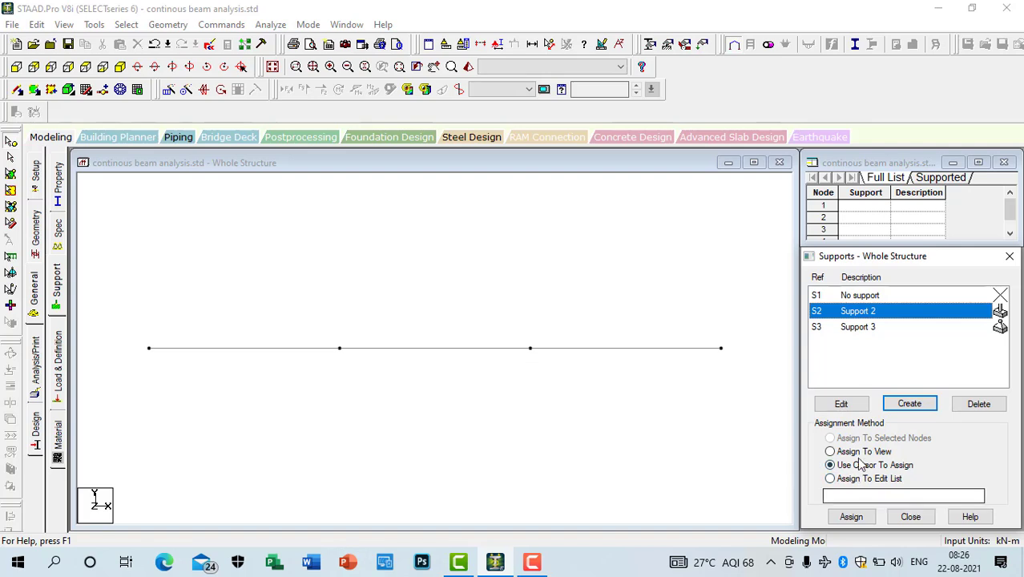
pyautogui.click(847, 519)
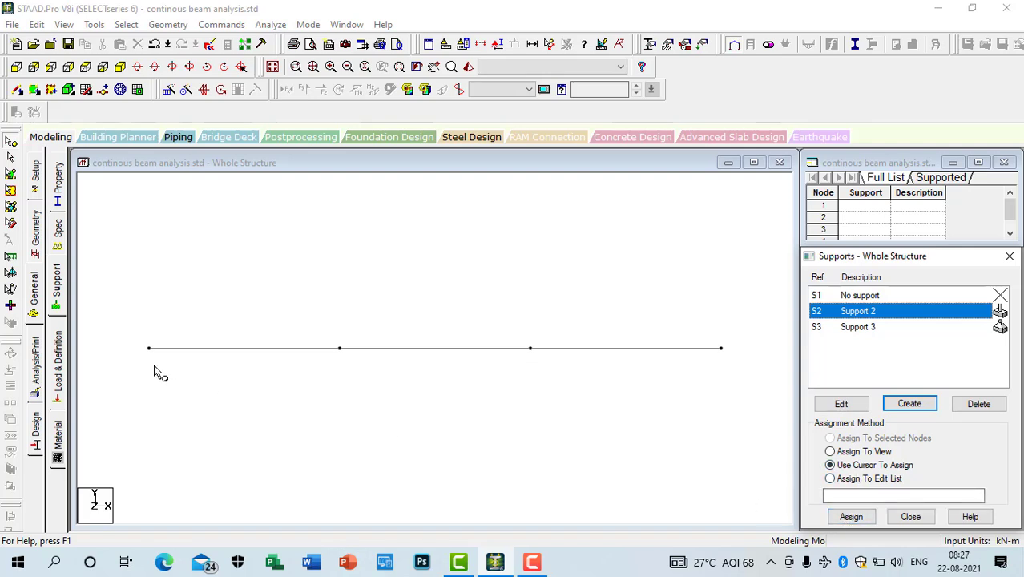
pyautogui.moveTo(132, 339); pyautogui.dragTo(173, 360)
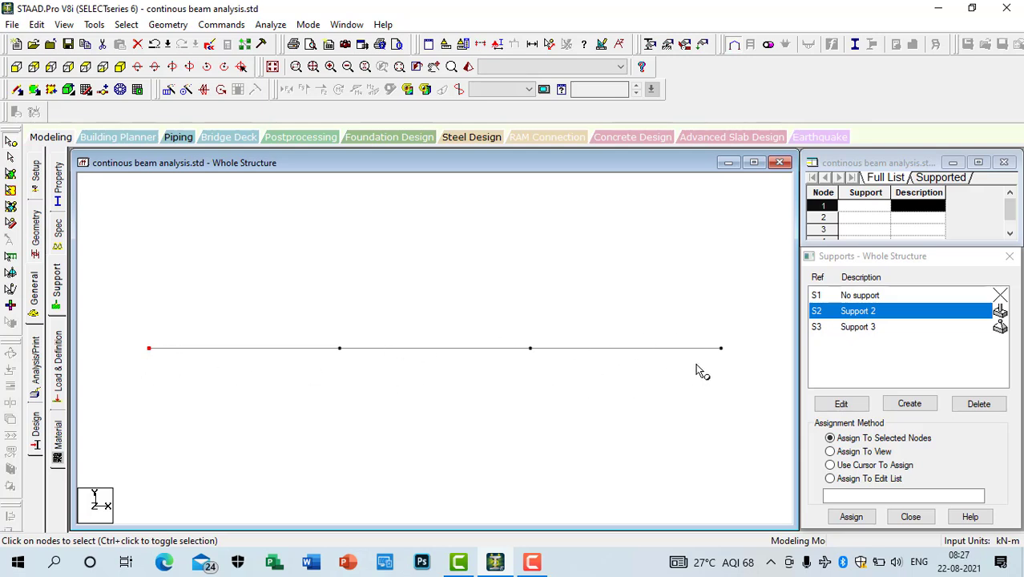
pyautogui.keyDown('ctrl'); pyautogui.click(721, 348); pyautogui.keyUp('ctrl')
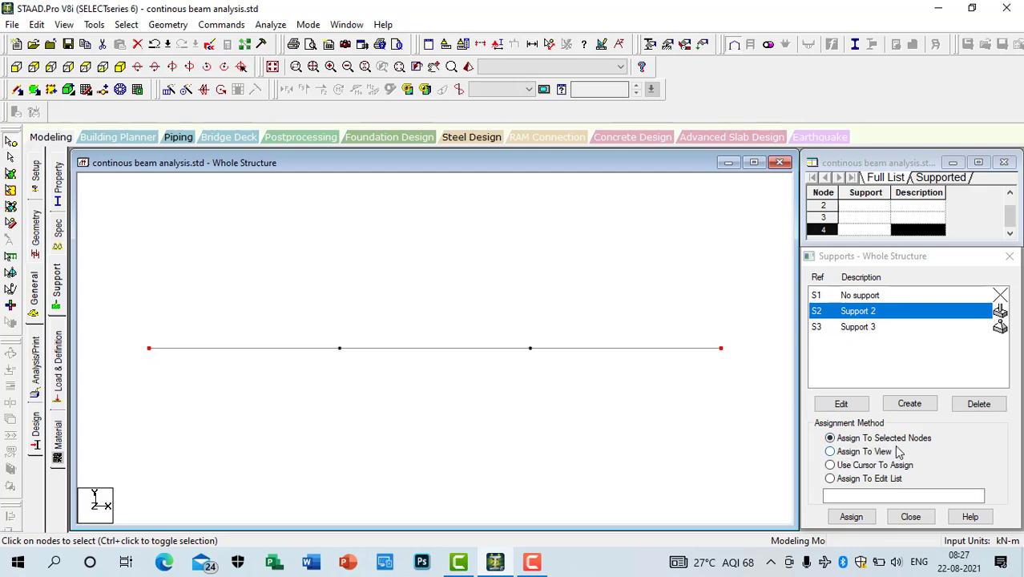
pyautogui.click(849, 518)
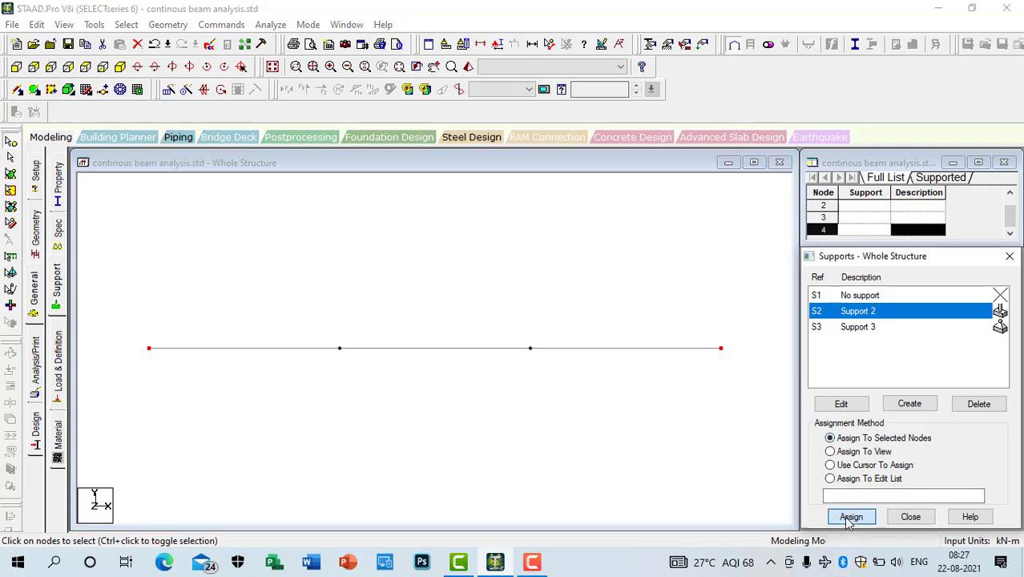
pyautogui.click(919, 430)
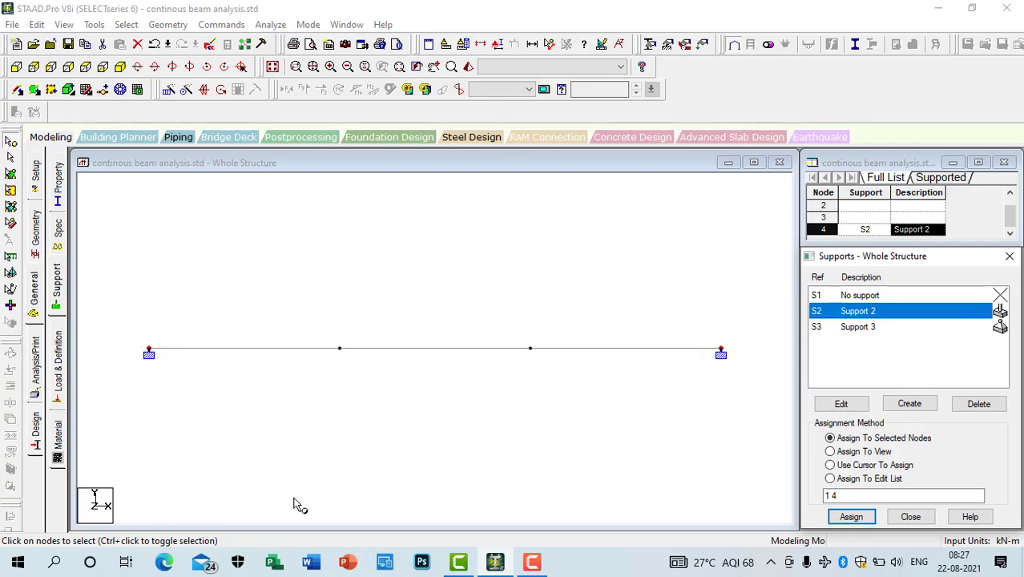
# Assign the pinned support to the two intermediate nodes, nodes 2 and 3
pyautogui.click(859, 328)
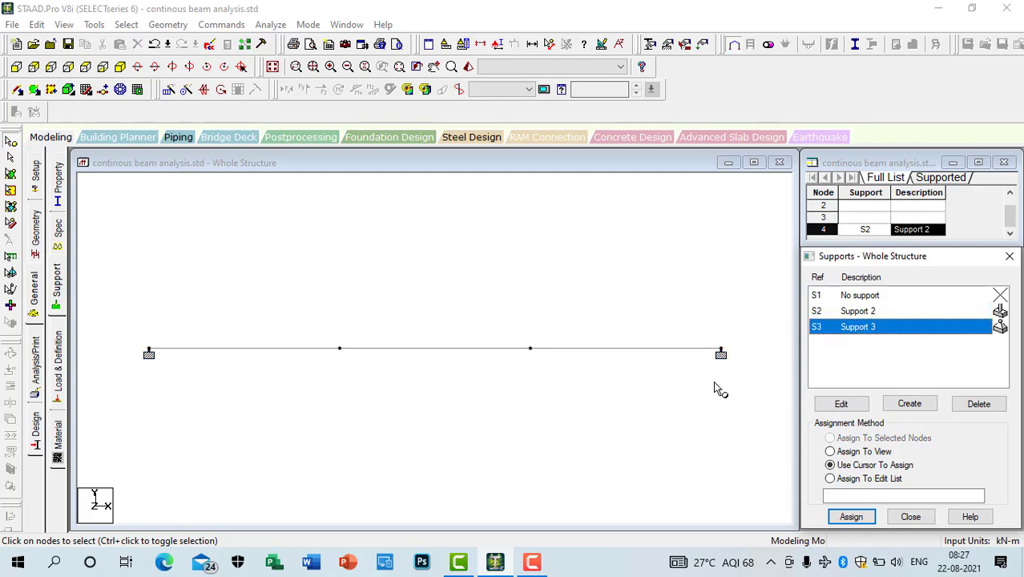
pyautogui.click(531, 349)
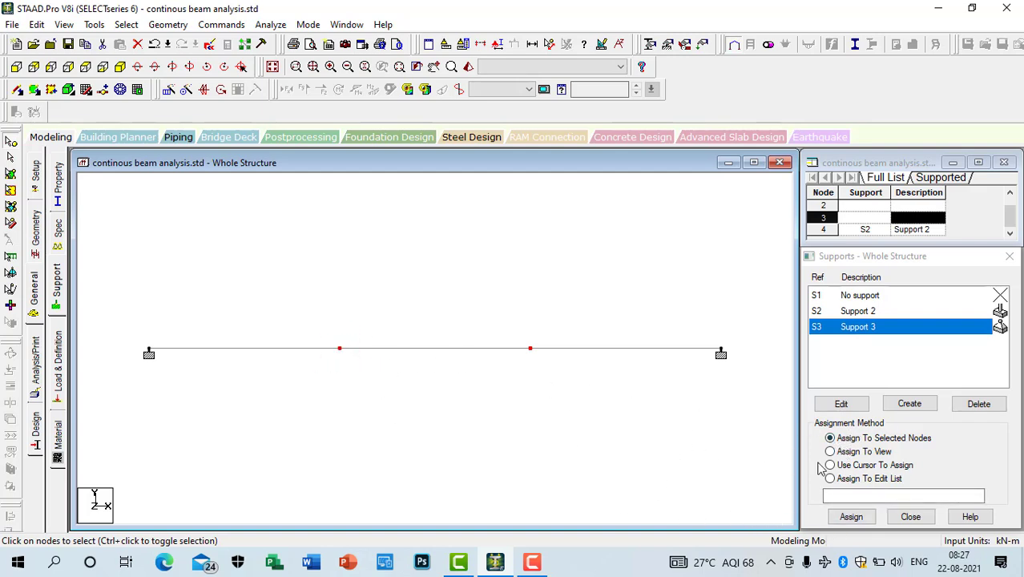
pyautogui.click(855, 516)
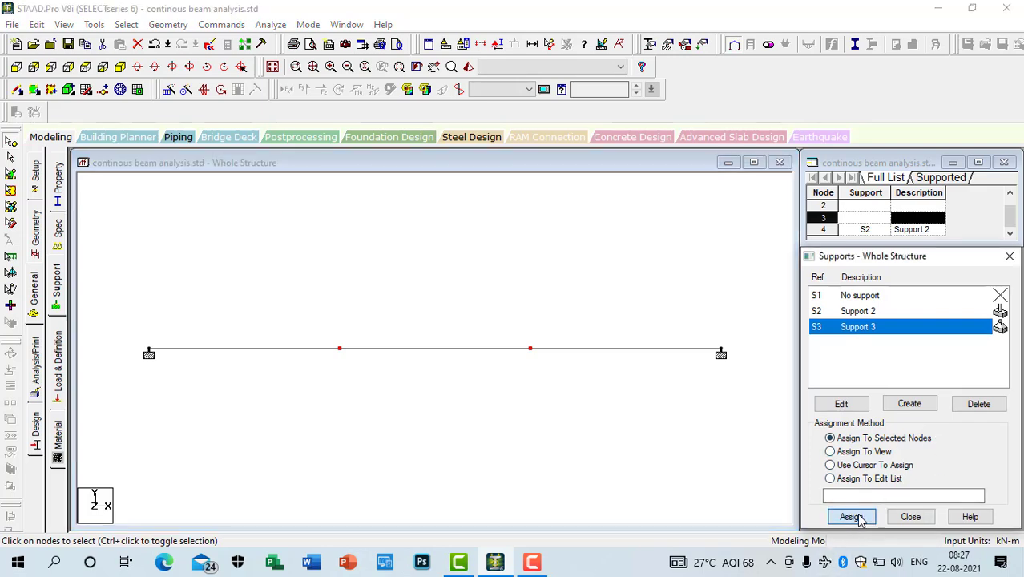
pyautogui.click(921, 429)
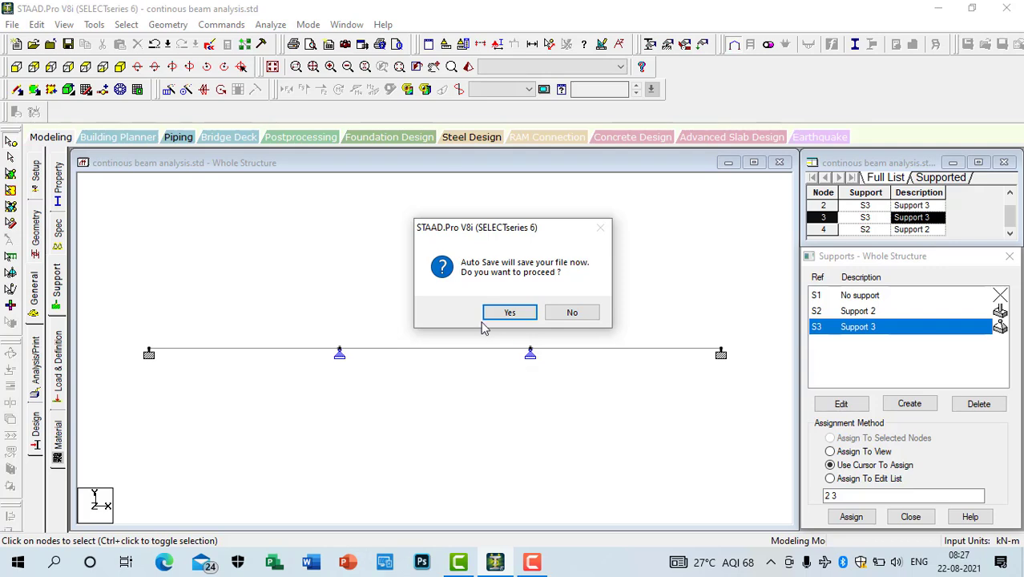
# Decline the auto save and open the load and definition settings for the beam model
pyautogui.click(573, 316)
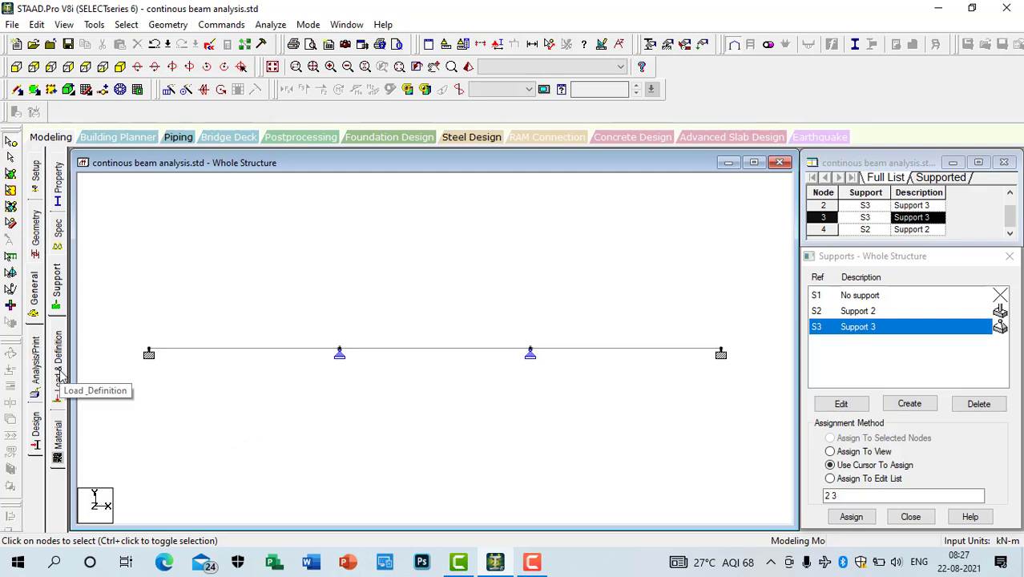
pyautogui.click(36, 231)
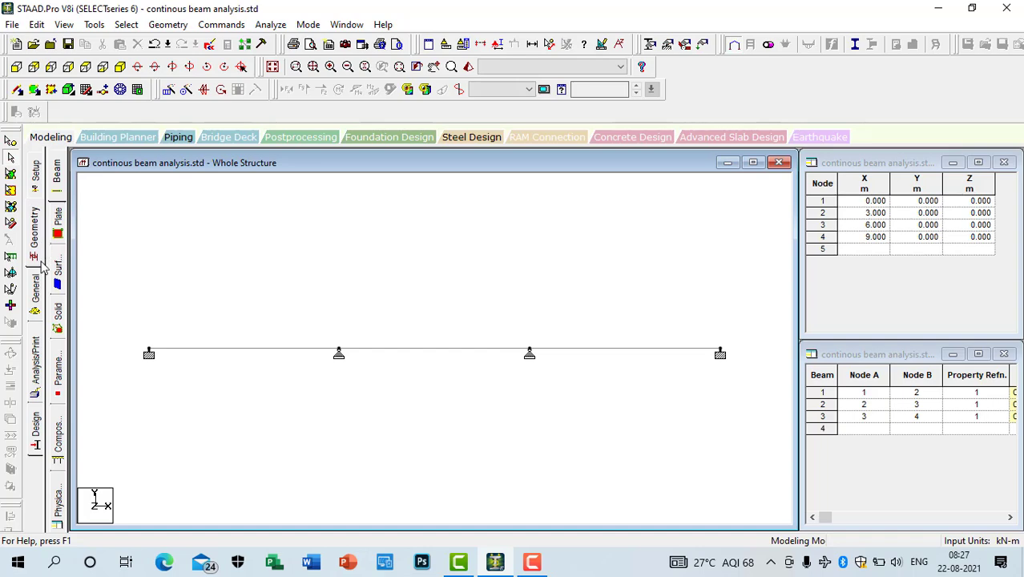
pyautogui.click(37, 298)
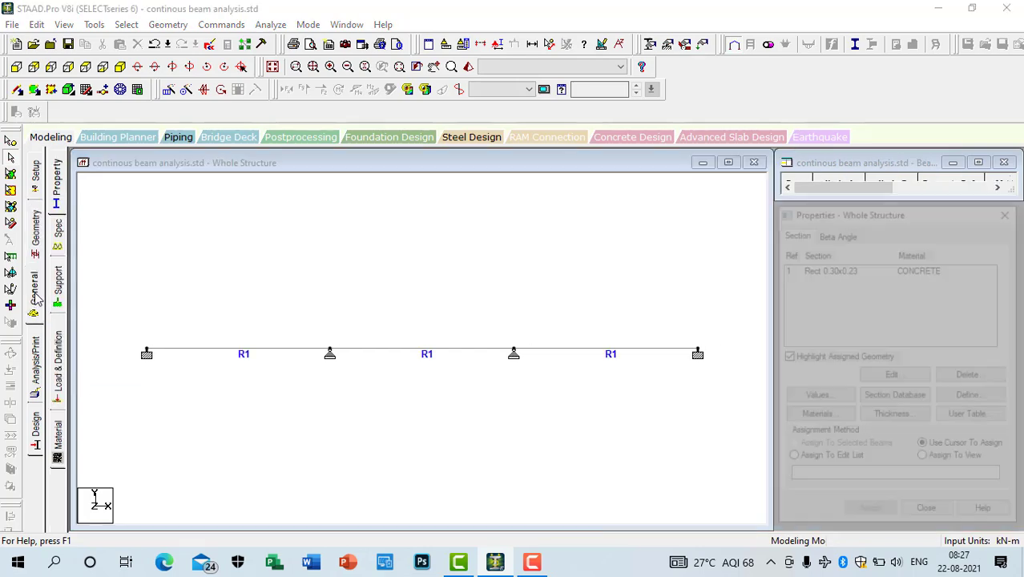
pyautogui.click(61, 368)
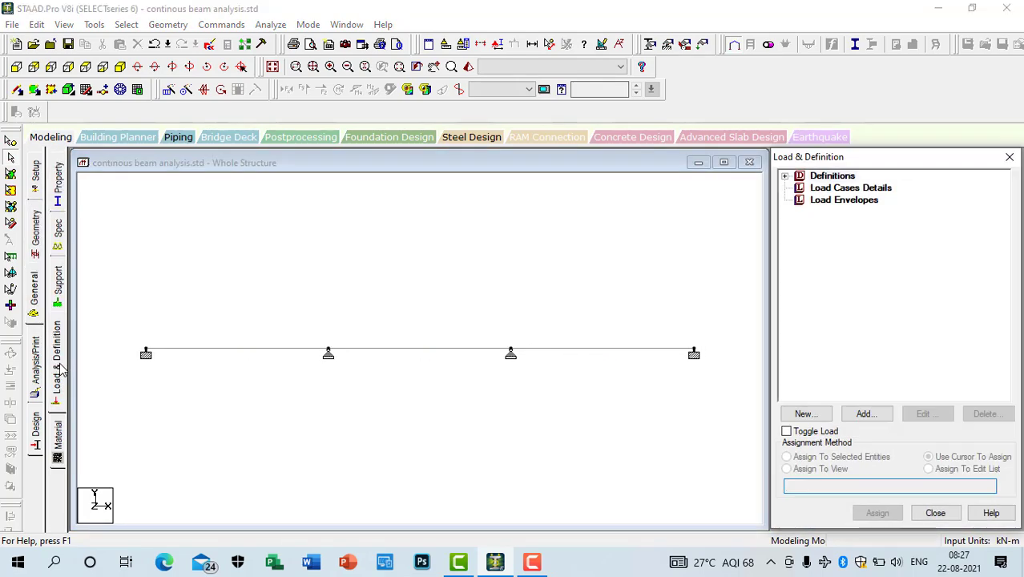
# Add primary load case 1 with the title "live load" and loading type None
pyautogui.click(851, 192)
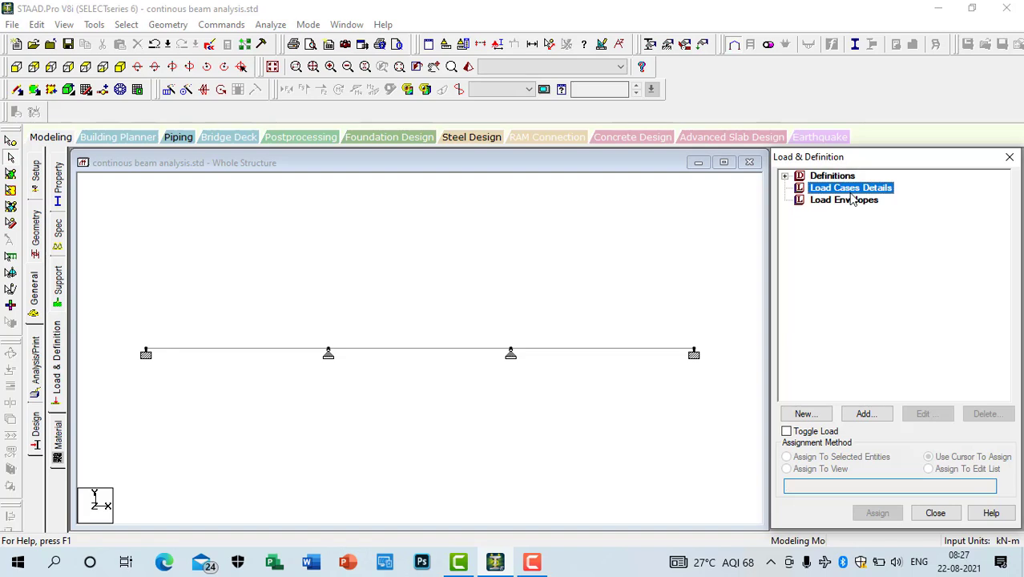
pyautogui.click(852, 416)
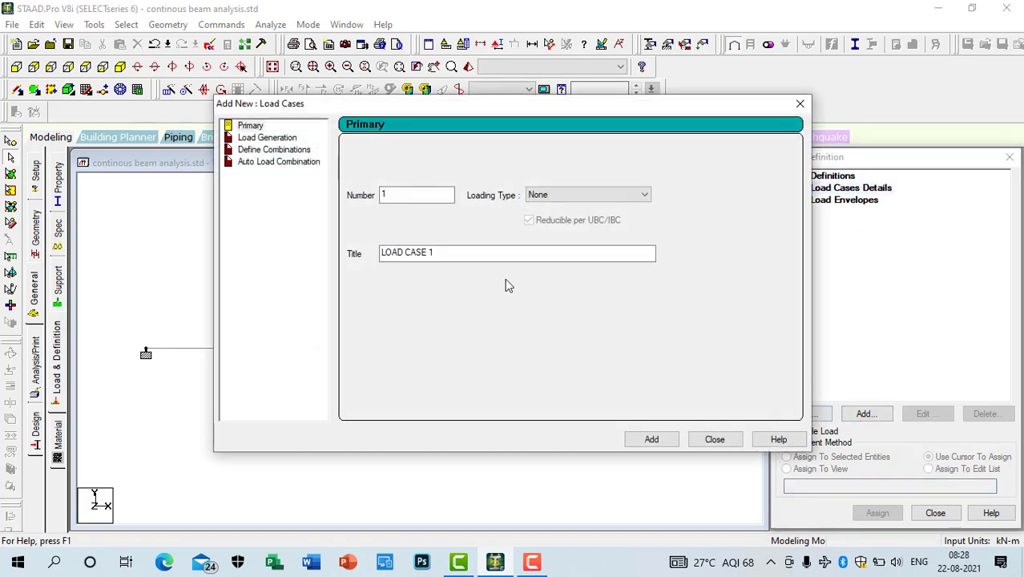
pyautogui.moveTo(457, 255); pyautogui.dragTo(304, 261)
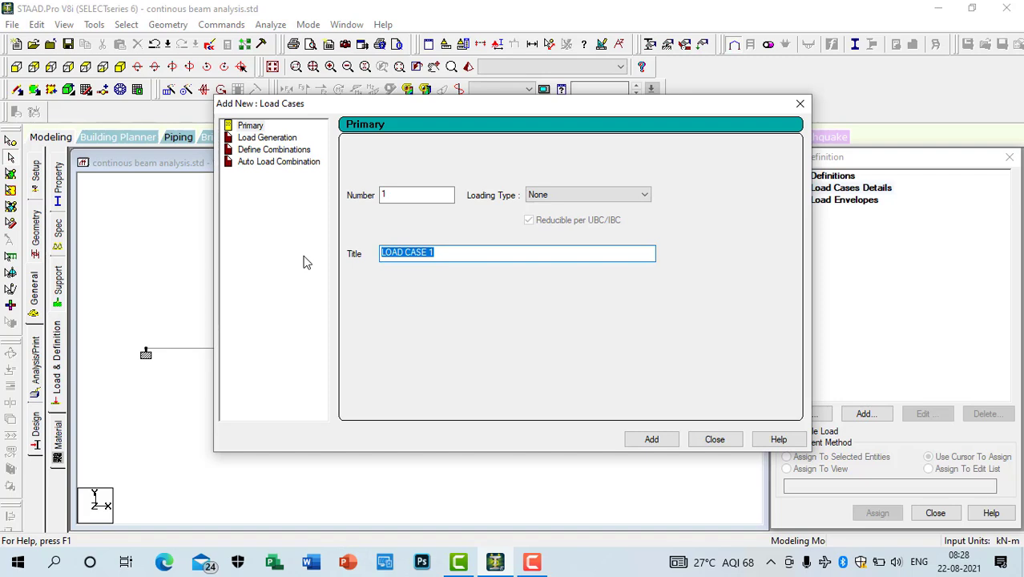
pyautogui.press('BackSpace')
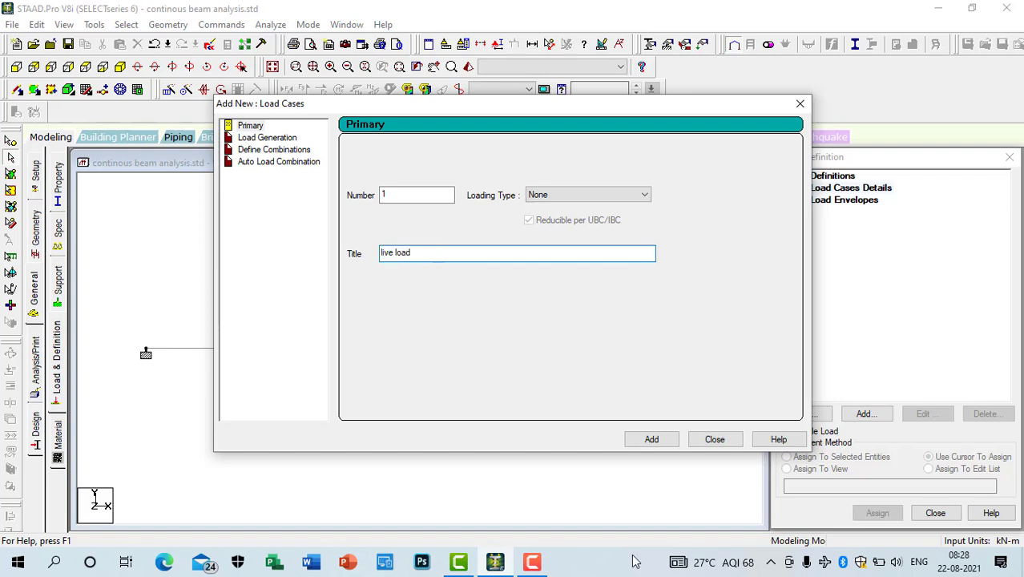
pyautogui.click(651, 439)
pyautogui.click(718, 443)
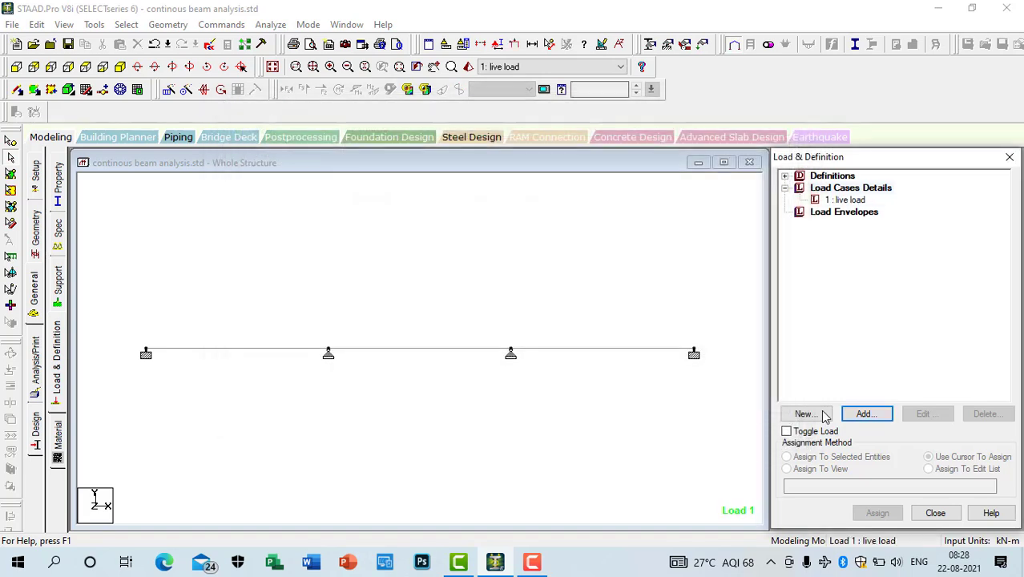
pyautogui.click(849, 200)
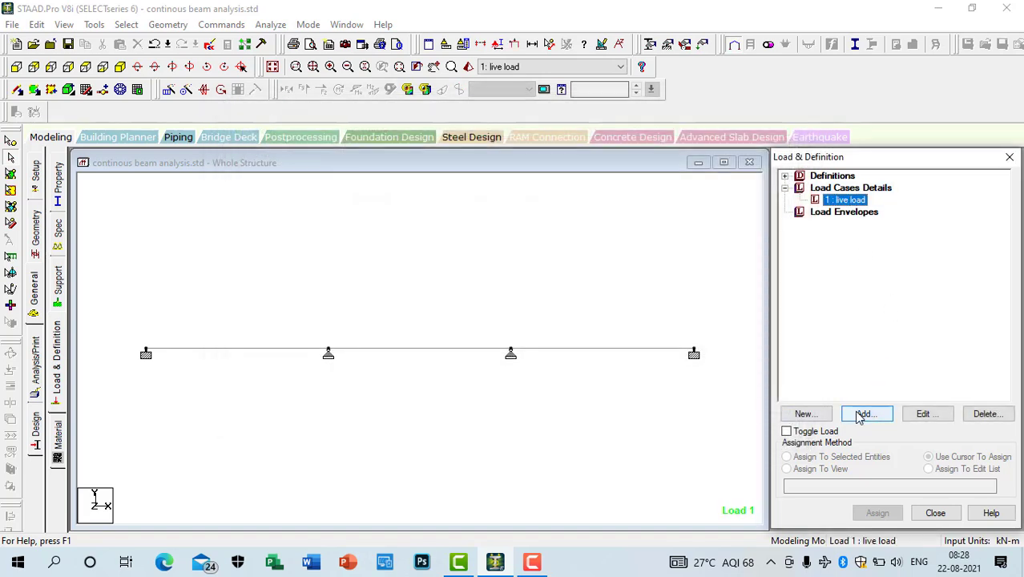
pyautogui.click(805, 414)
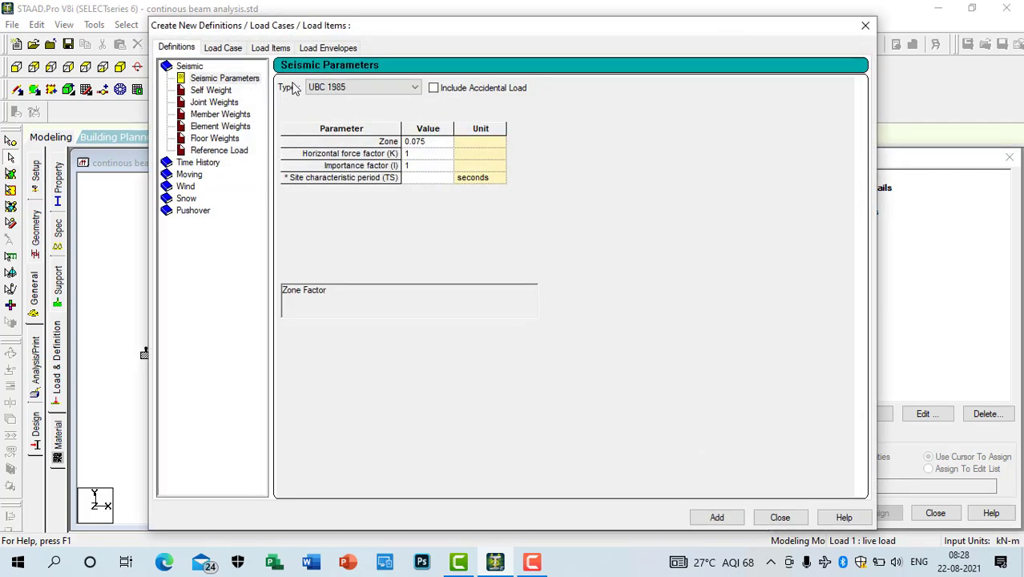
pyautogui.click(224, 116)
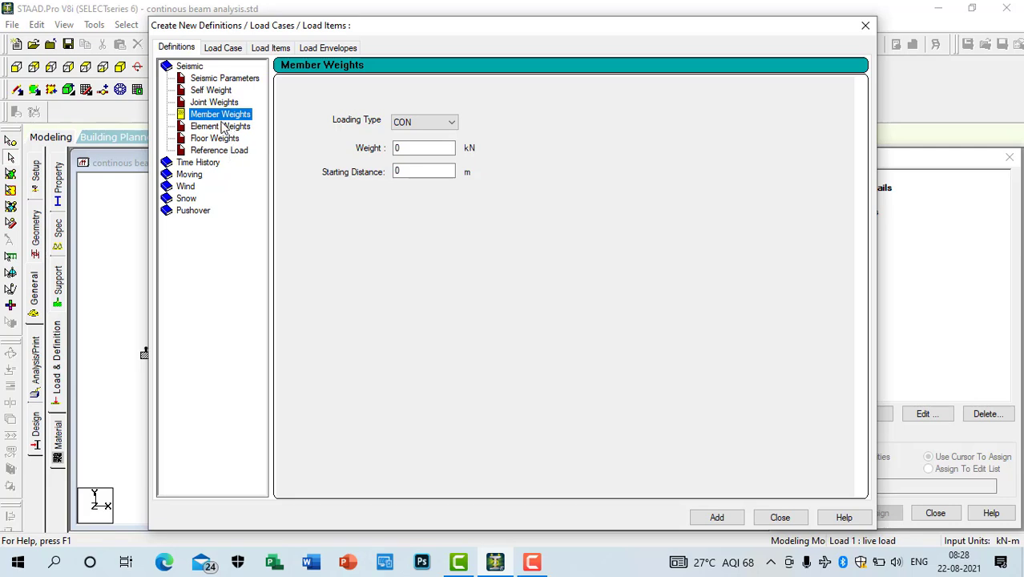
pyautogui.click(213, 91)
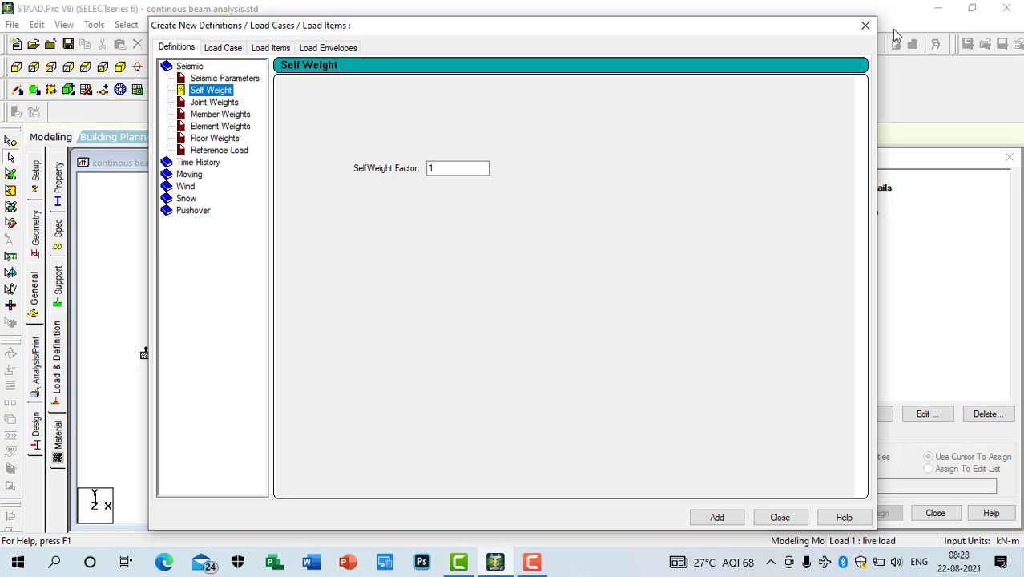
pyautogui.click(865, 24)
pyautogui.click(847, 199)
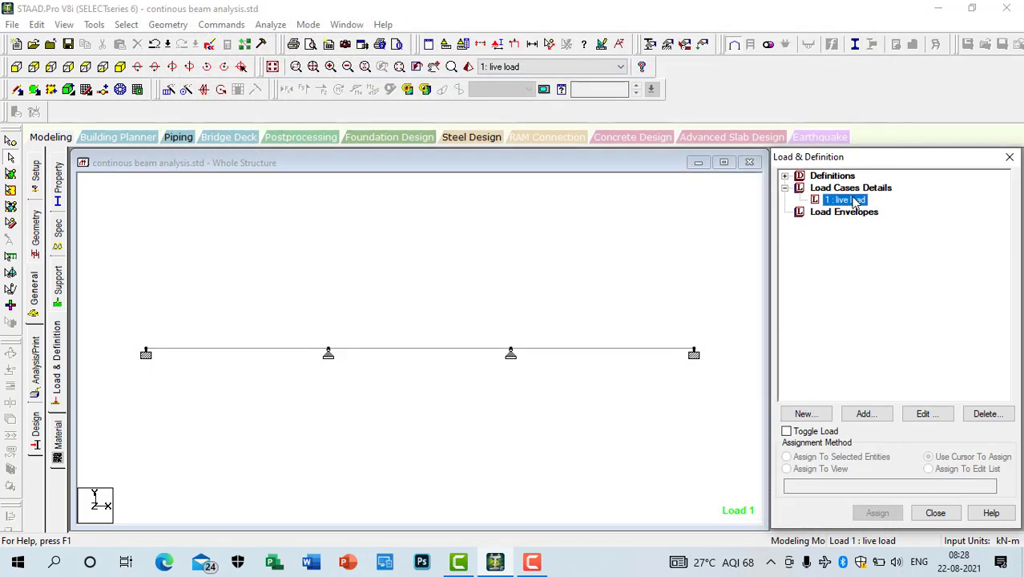
pyautogui.click(869, 413)
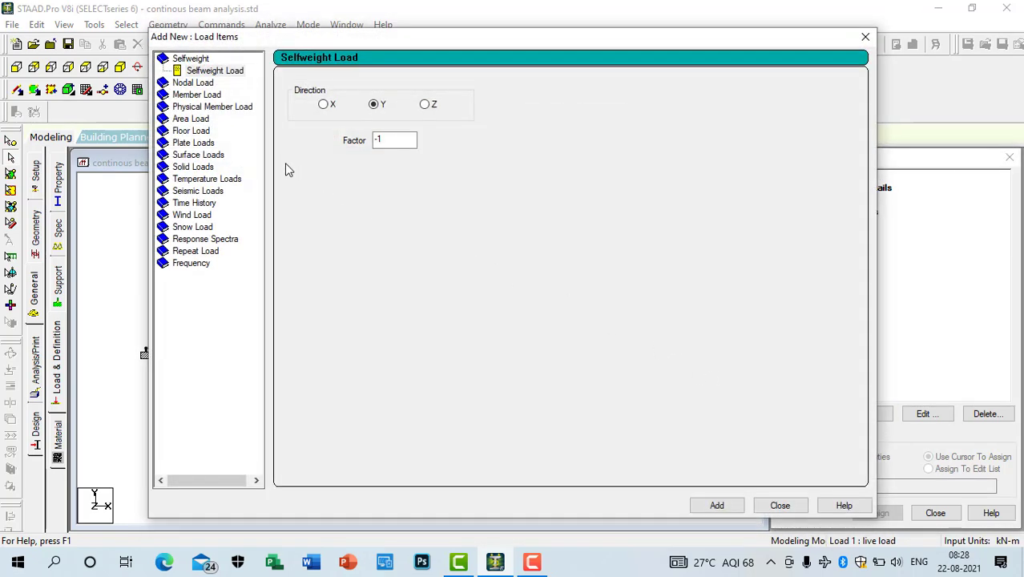
pyautogui.click(199, 94)
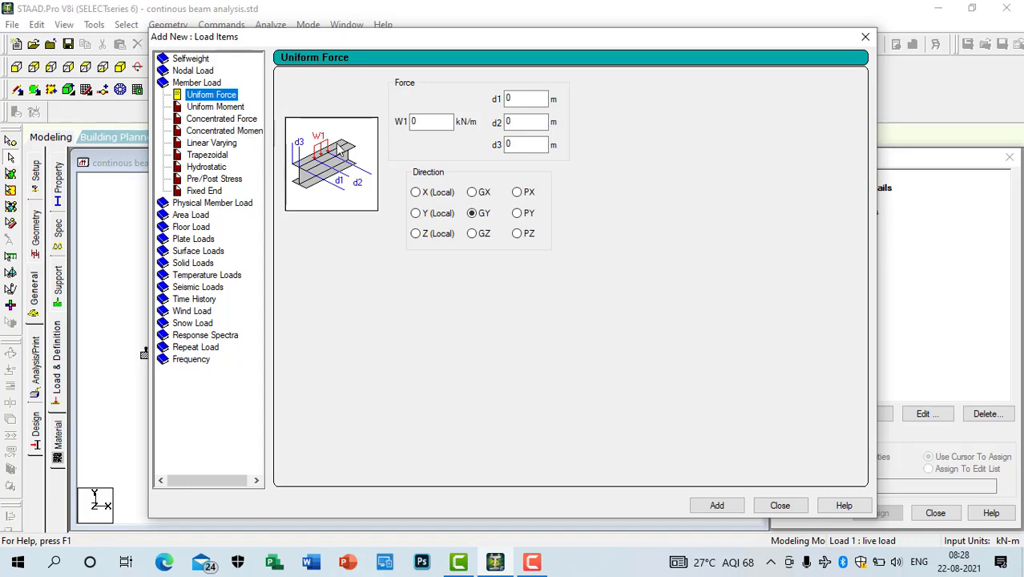
pyautogui.click(865, 37)
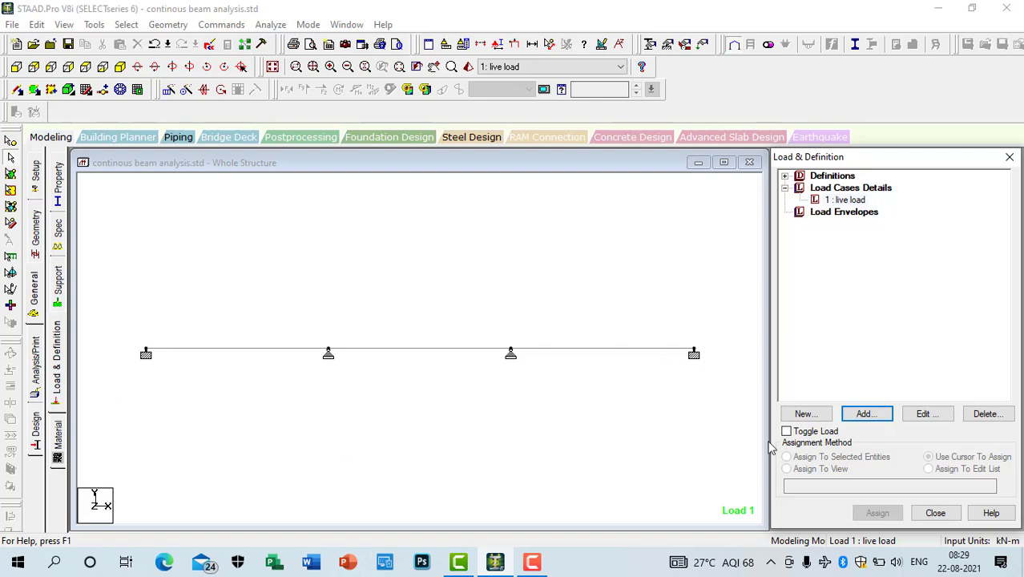
# Add a uniform force member load of -4 kN/m in the GY direction to the live load case
pyautogui.click(837, 200)
pyautogui.click(864, 413)
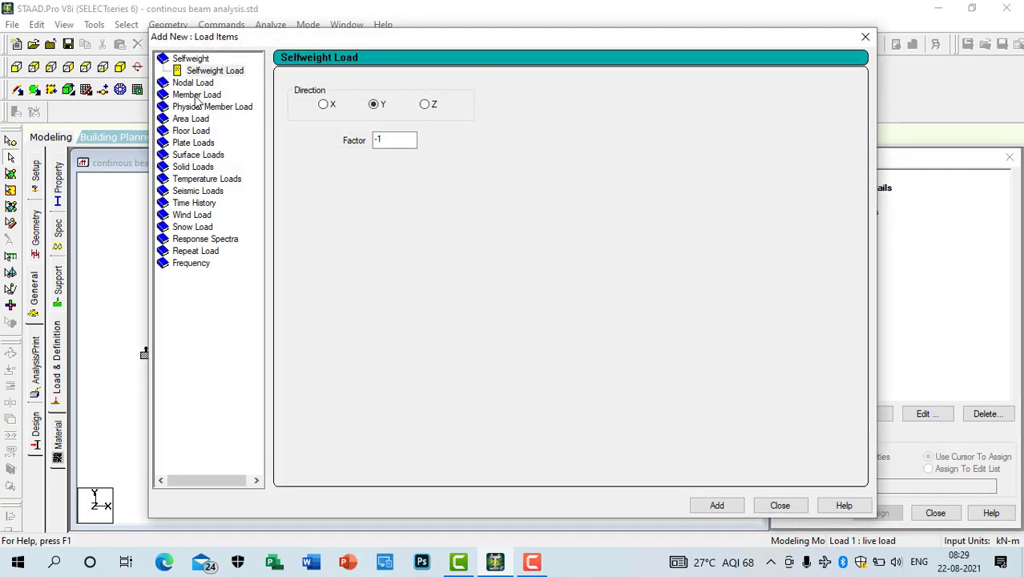
pyautogui.click(196, 96)
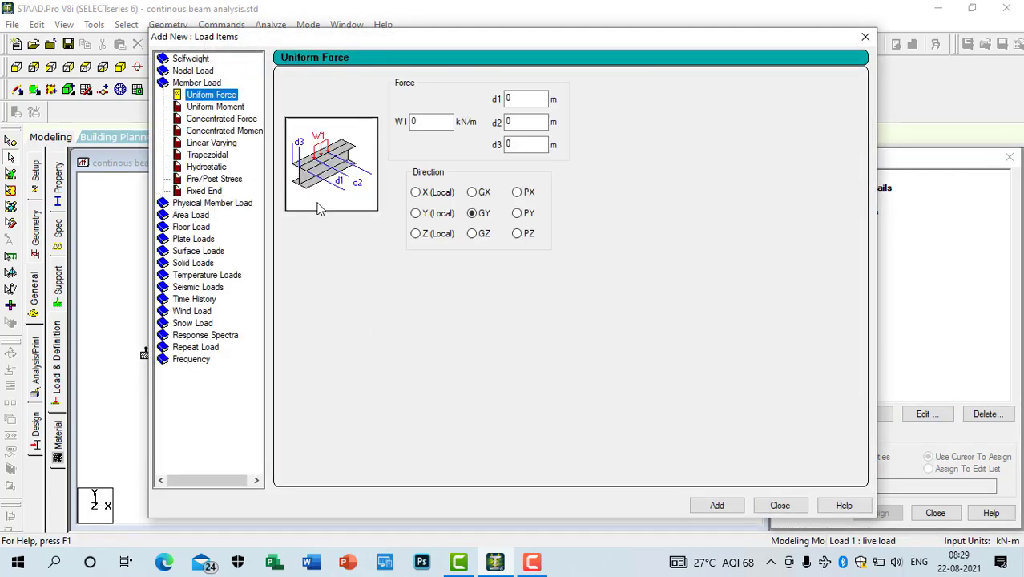
pyautogui.click(429, 123)
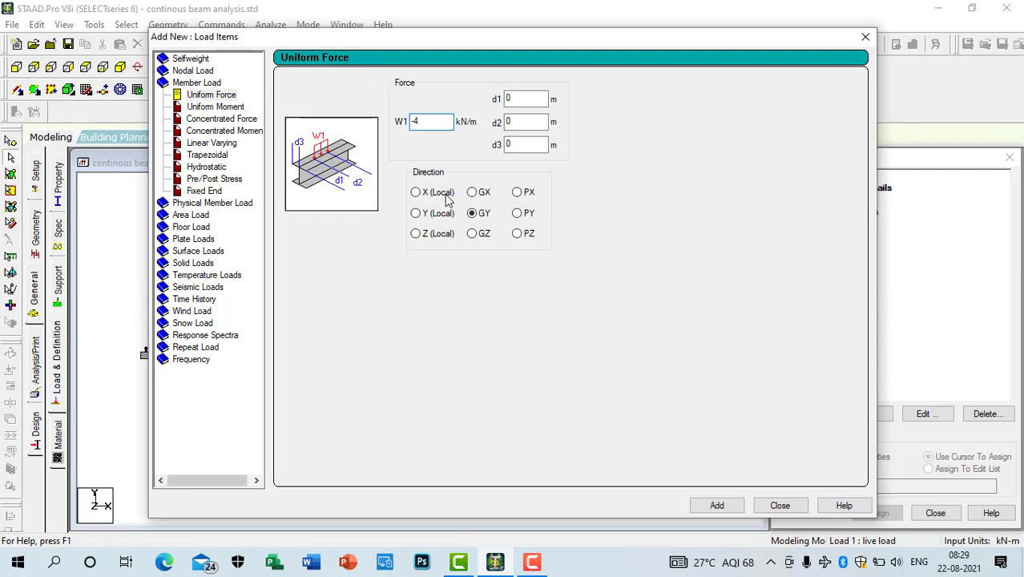
pyautogui.click(726, 505)
pyautogui.click(722, 505)
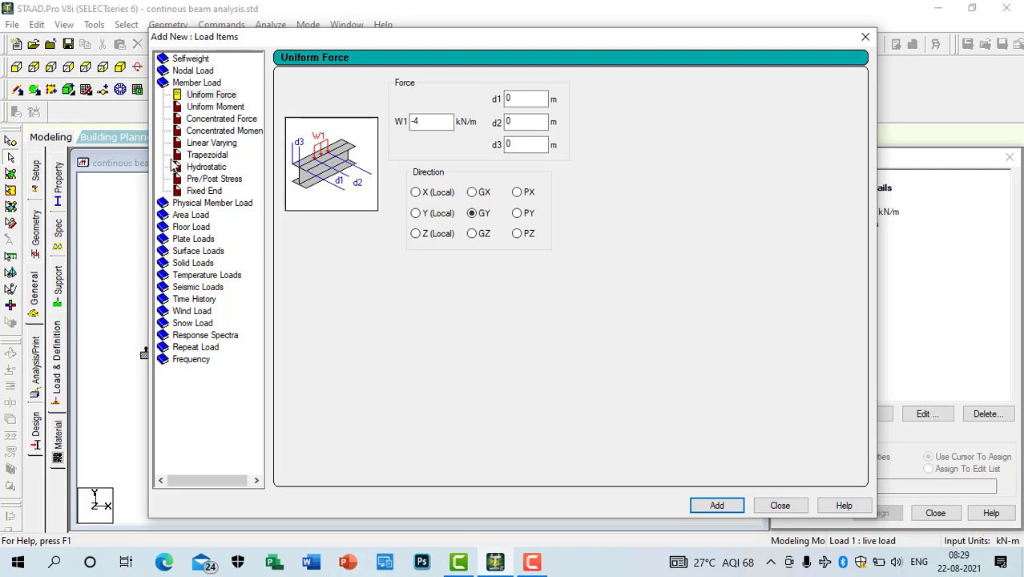
# Add a concentrated member force of -3 kN in the GY direction at d1 = 1.5 m to the live load case
pyautogui.click(202, 120)
pyautogui.doubleClick(411, 121)
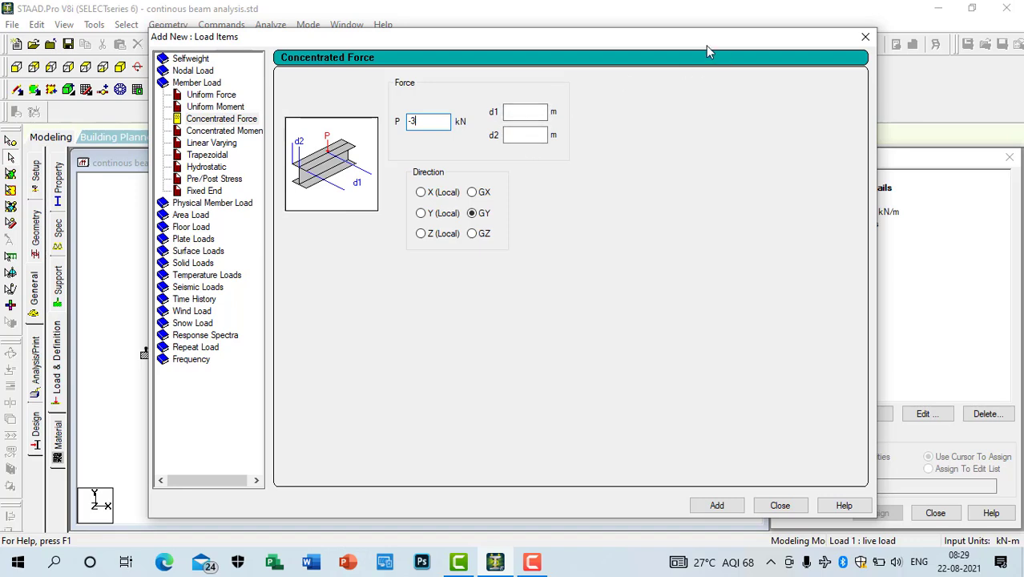
pyautogui.moveTo(705, 46); pyautogui.dragTo(978, 29)
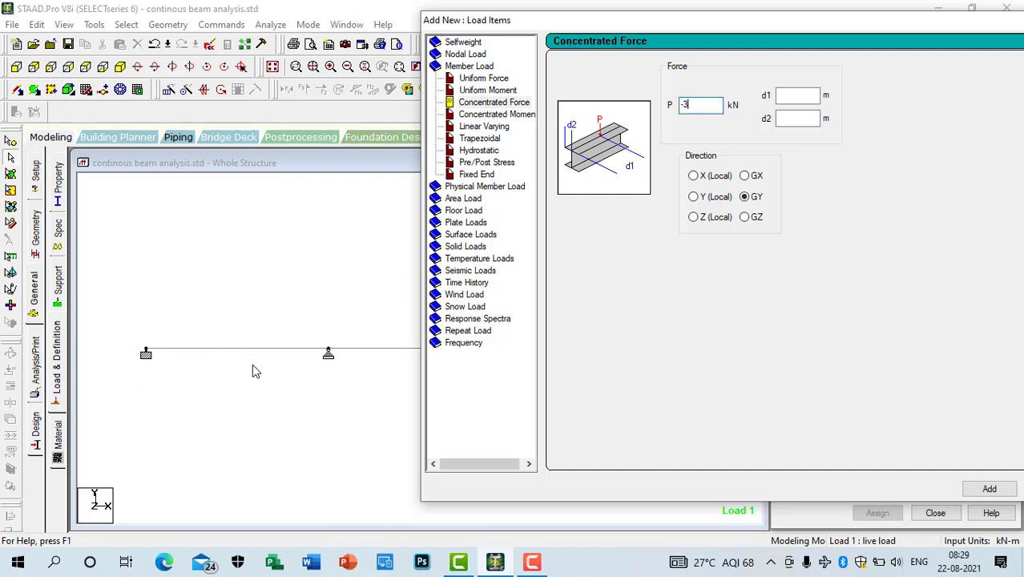
pyautogui.click(797, 98)
pyautogui.write('1.5')
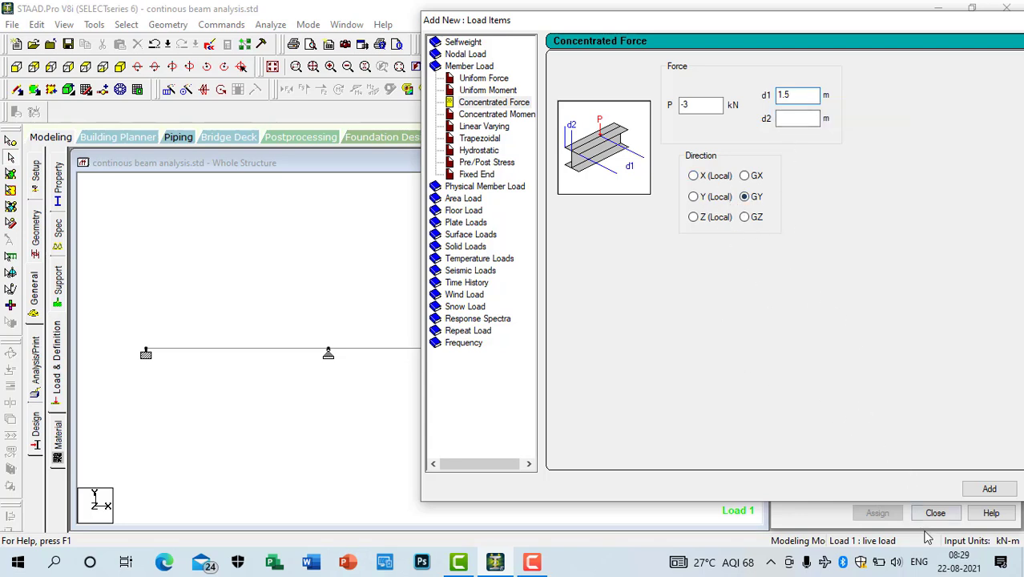
pyautogui.click(979, 491)
# Add a second concentrated member force of -4 kN in GY at d1 = 1.5 m and close the load items dialog
pyautogui.moveTo(879, 27); pyautogui.dragTo(732, 36)
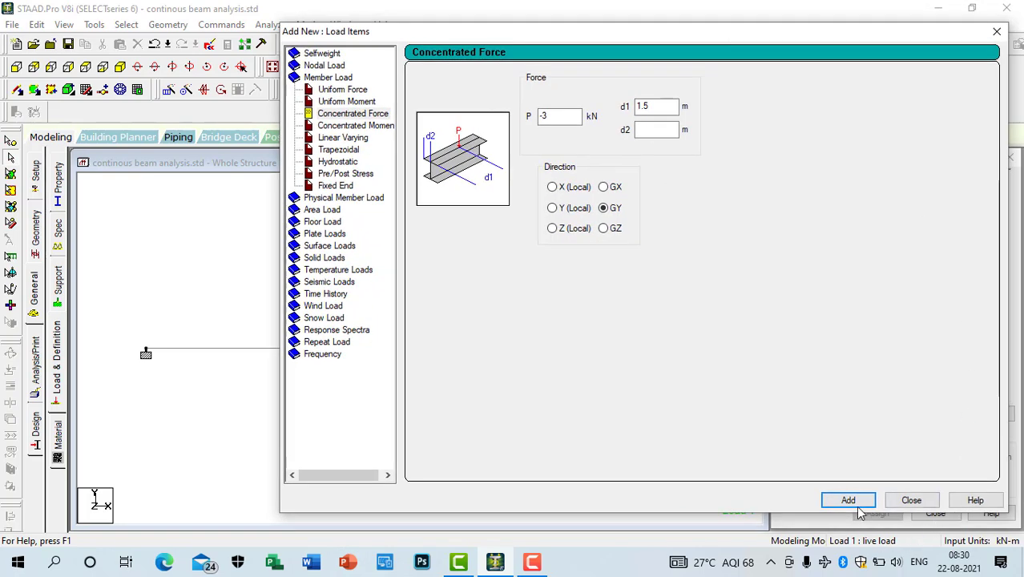
pyautogui.moveTo(734, 43)
pyautogui.mouseDown()
pyautogui.moveTo(628, 34)
pyautogui.moveTo(725, 37)
pyautogui.mouseUp()
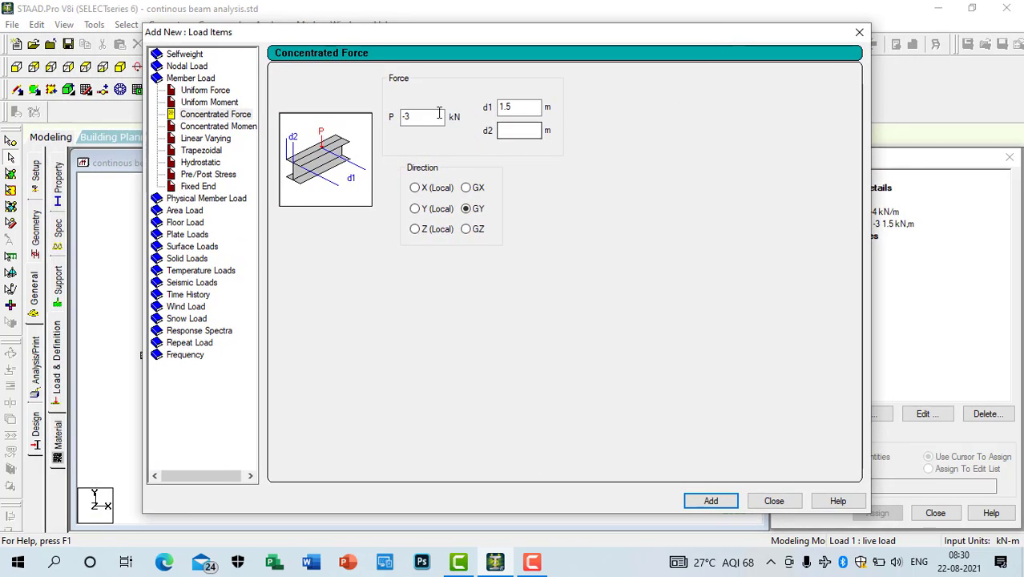
pyautogui.moveTo(440, 117); pyautogui.dragTo(387, 120)
pyautogui.write('-')
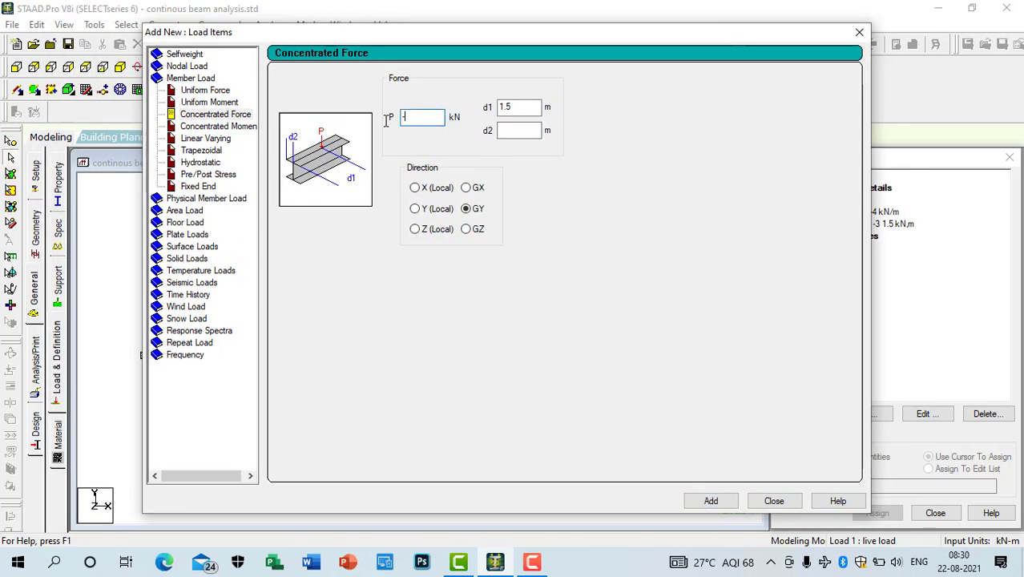
pyautogui.write('4')
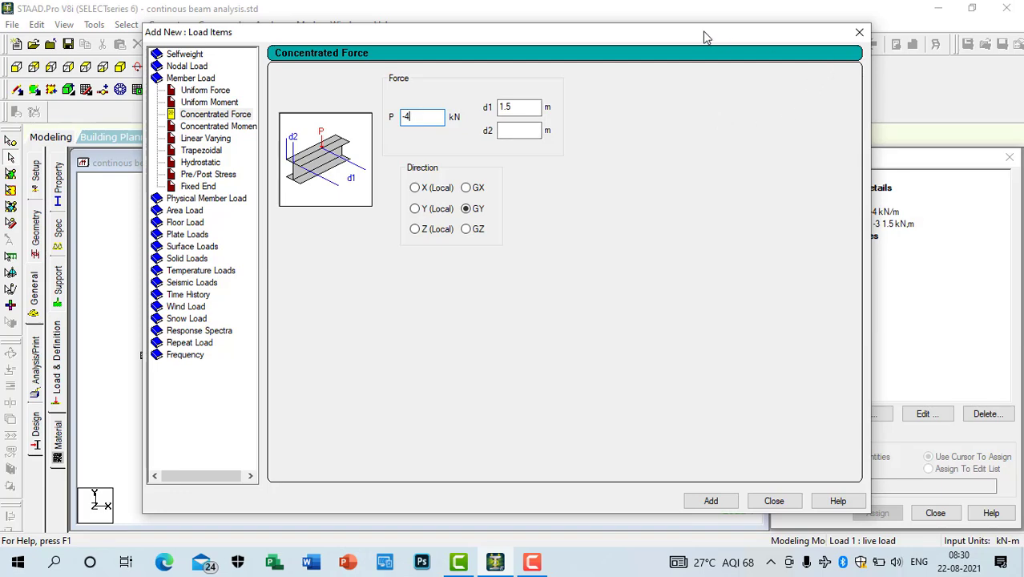
pyautogui.moveTo(707, 34); pyautogui.dragTo(960, 484)
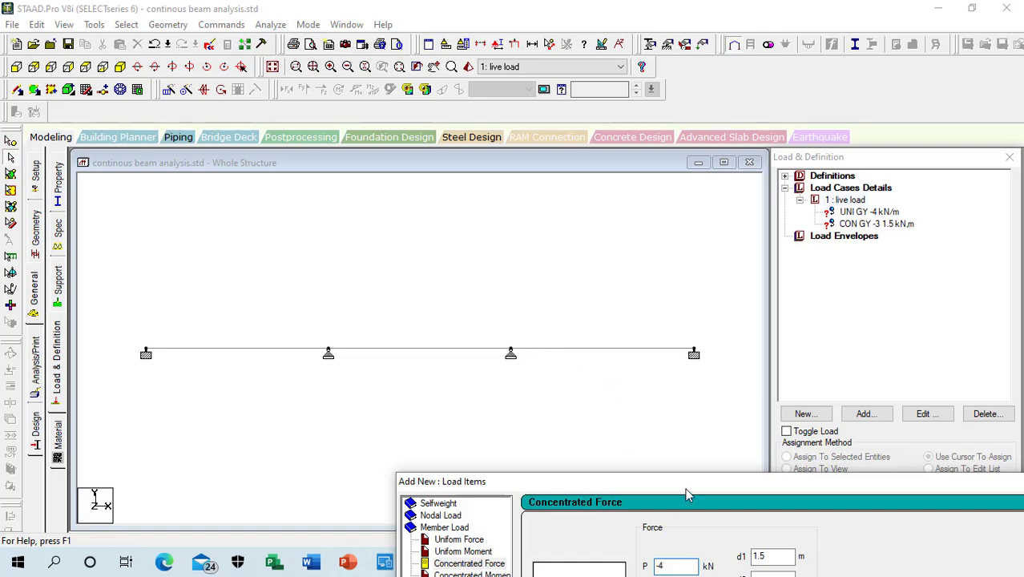
pyautogui.moveTo(685, 494); pyautogui.dragTo(606, 412)
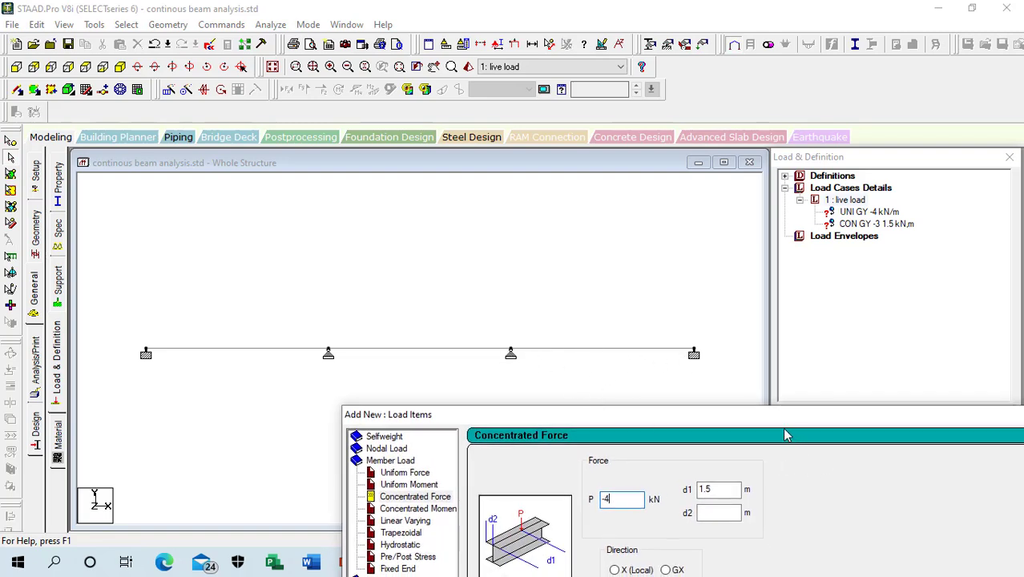
pyautogui.moveTo(765, 414); pyautogui.dragTo(551, 142)
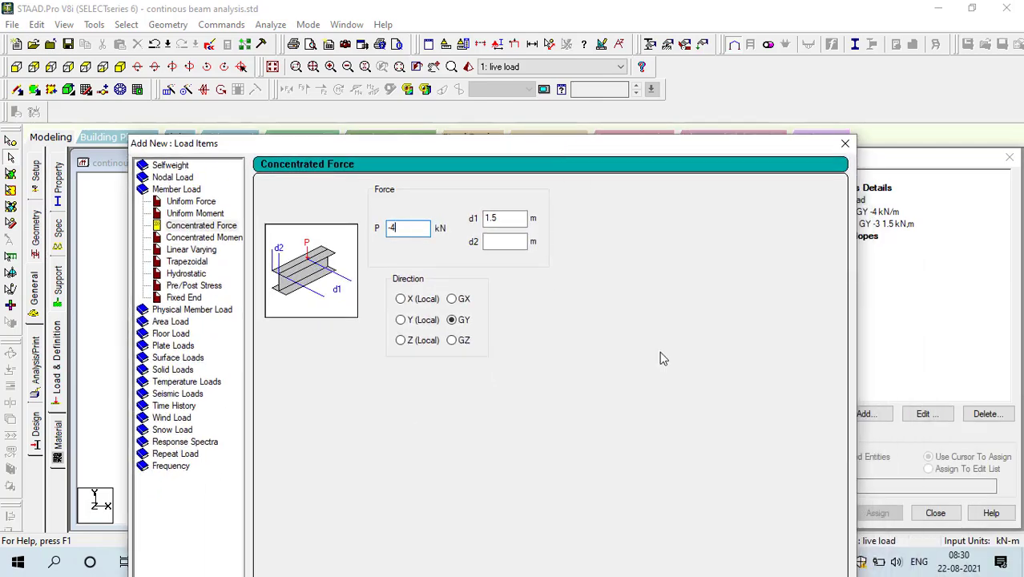
pyautogui.moveTo(697, 146); pyautogui.dragTo(672, 30)
pyautogui.click(669, 494)
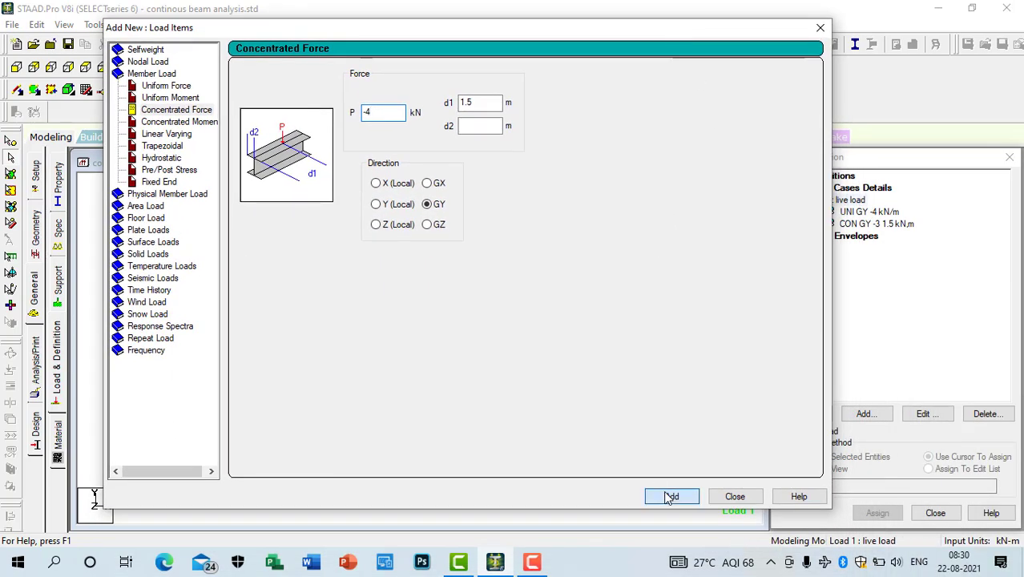
pyautogui.click(733, 496)
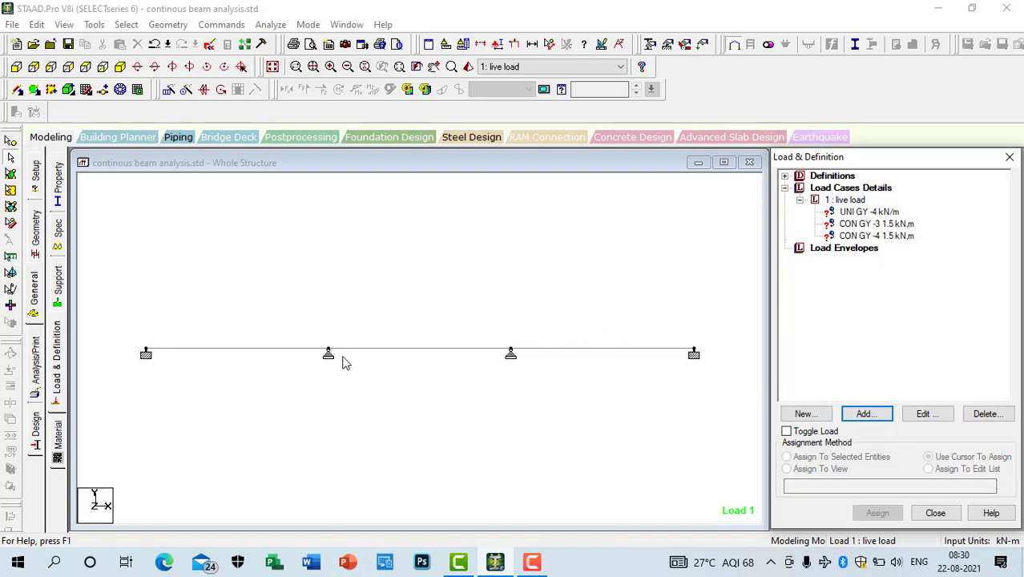
# Assign the -4 kN/m uniform GY load to the middle span using the selected-beams assignment method
pyautogui.click(421, 349)
pyautogui.click(891, 213)
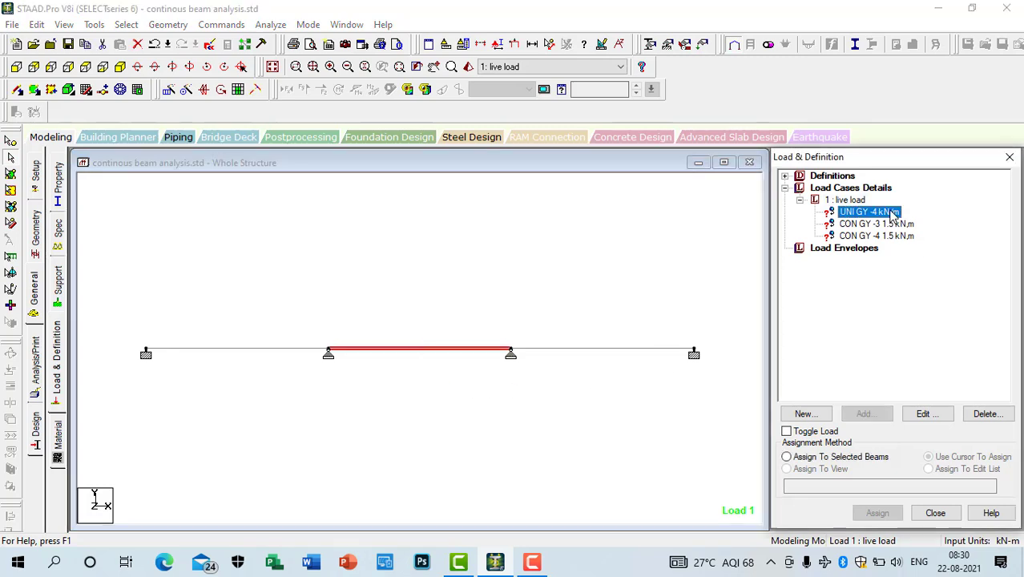
pyautogui.click(786, 456)
pyautogui.click(873, 512)
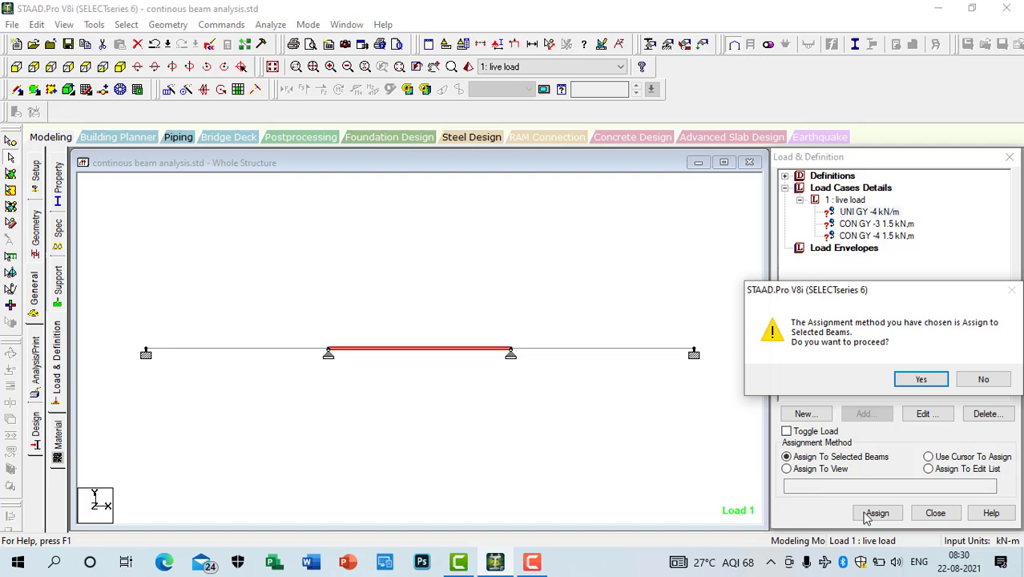
pyautogui.click(916, 381)
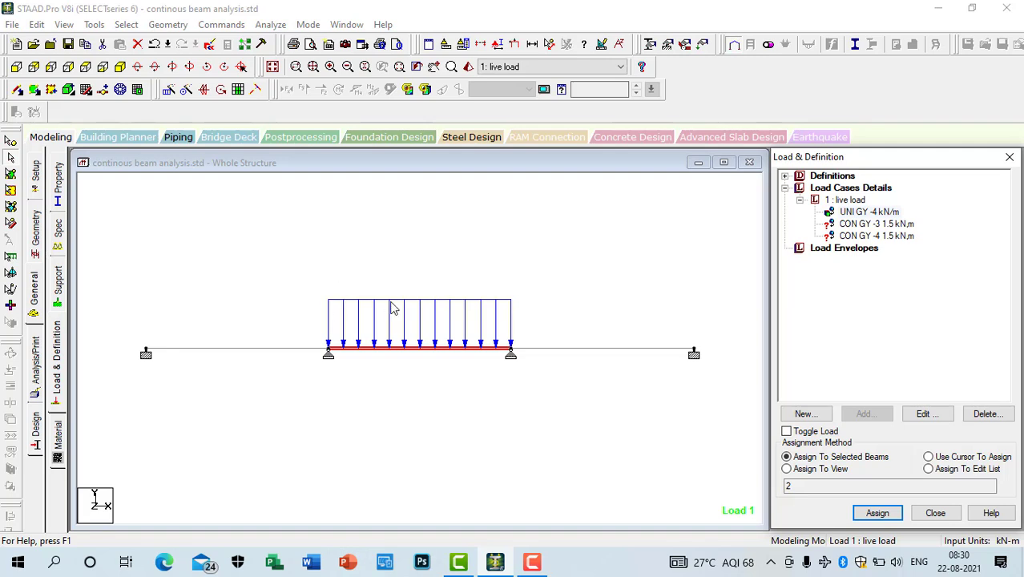
# Assign the -3 kN concentrated GY load at 1.5 m to the first span as the selected beam
pyautogui.click(229, 360)
pyautogui.click(221, 352)
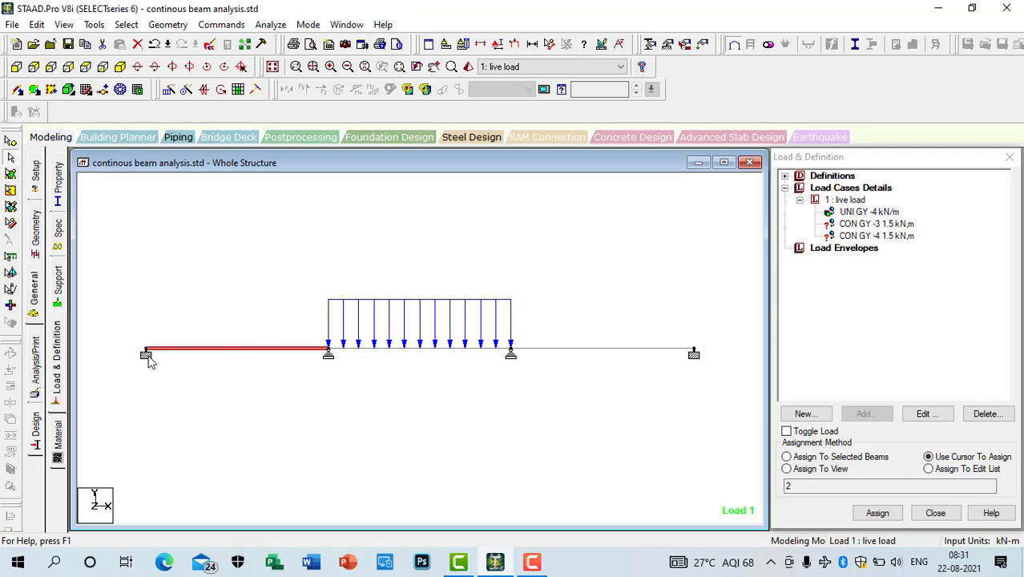
pyautogui.click(885, 225)
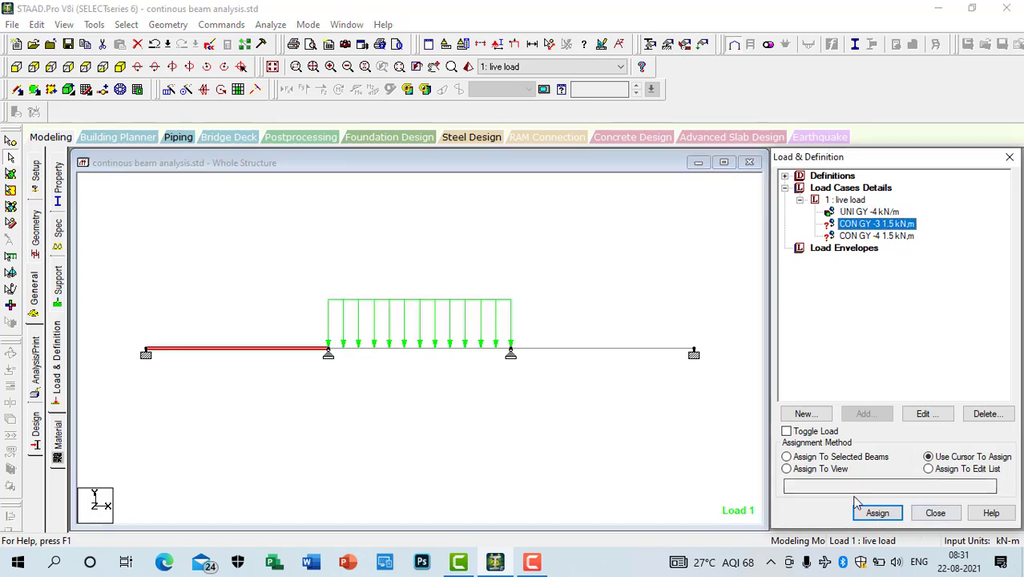
pyautogui.click(855, 457)
pyautogui.click(876, 513)
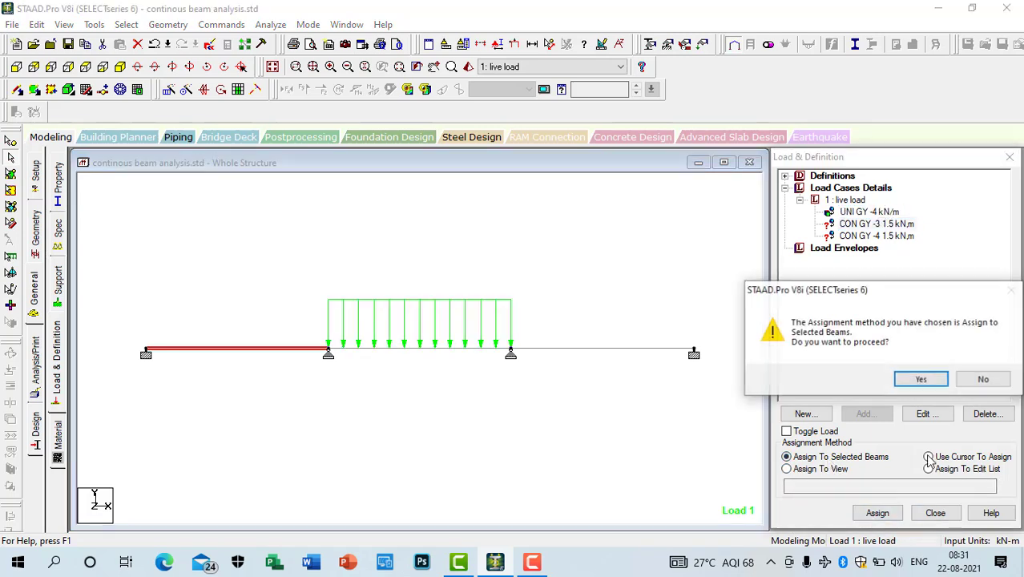
pyautogui.click(918, 378)
pyautogui.moveTo(307, 403); pyautogui.dragTo(294, 441, button='middle')
# Assign the -4 kN concentrated GY load at 1.5 m to the third span and shorten the drawn load arrows
pyautogui.click(596, 391)
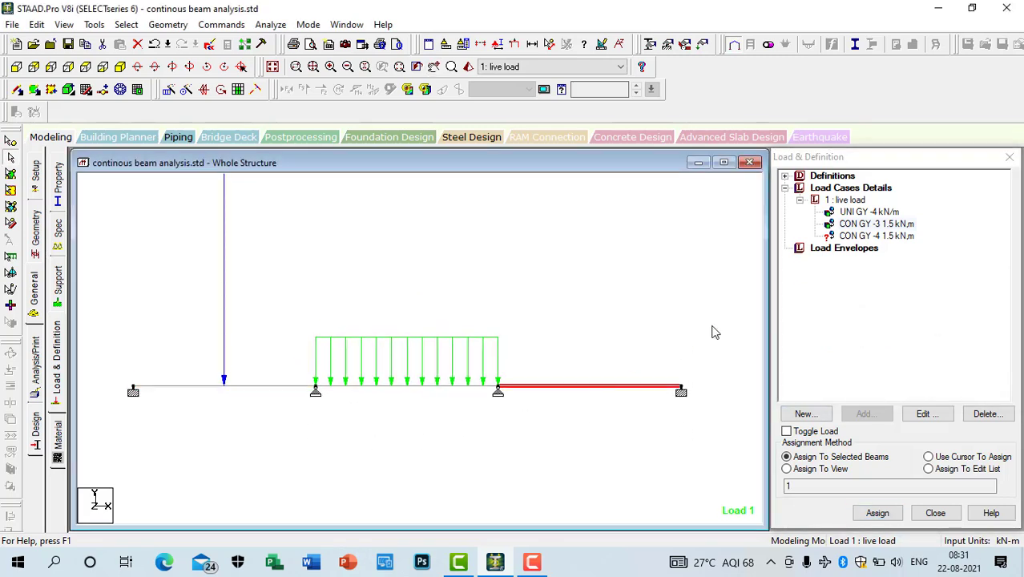
pyautogui.click(908, 237)
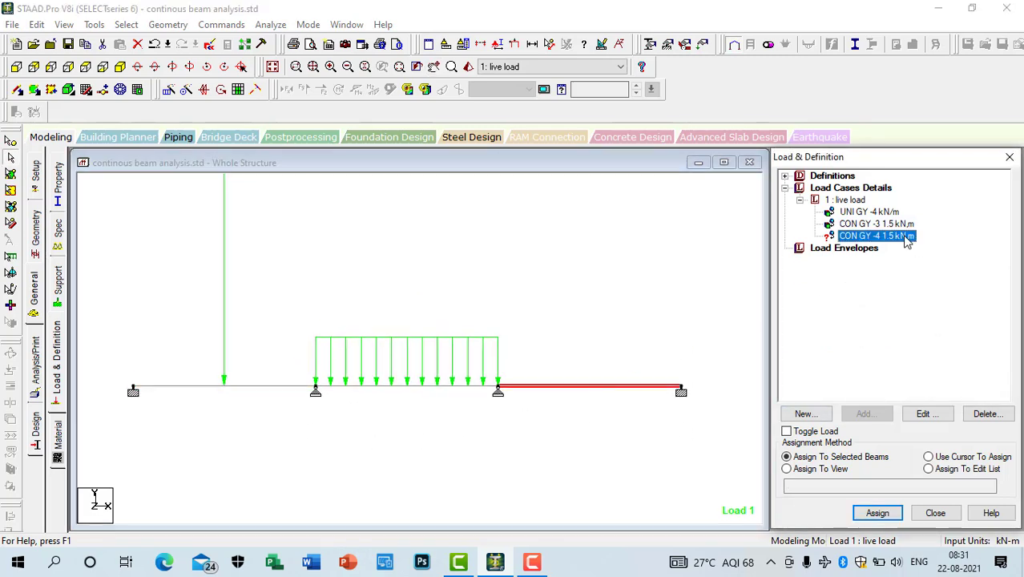
pyautogui.click(877, 514)
pyautogui.click(917, 382)
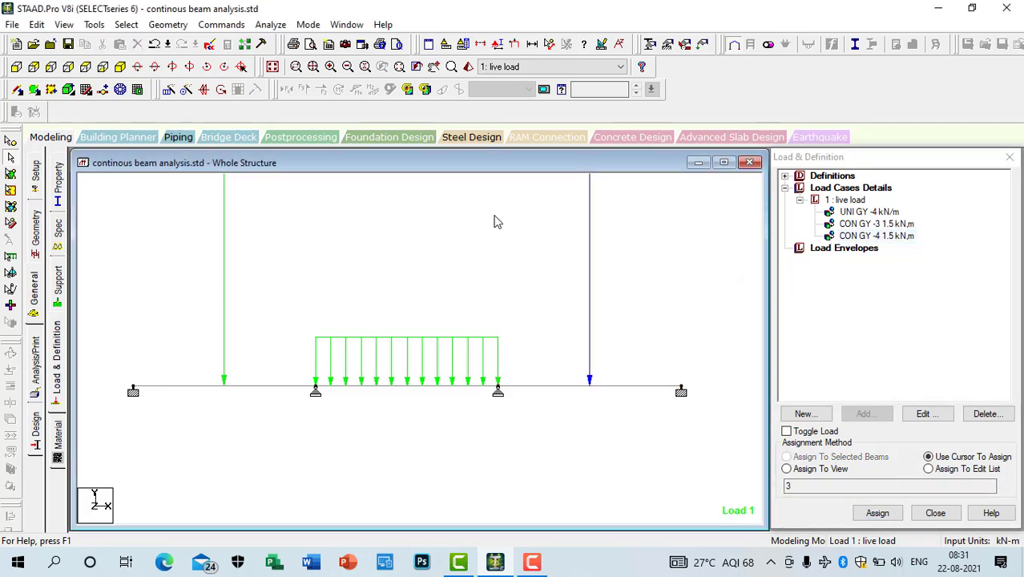
pyautogui.click(515, 44)
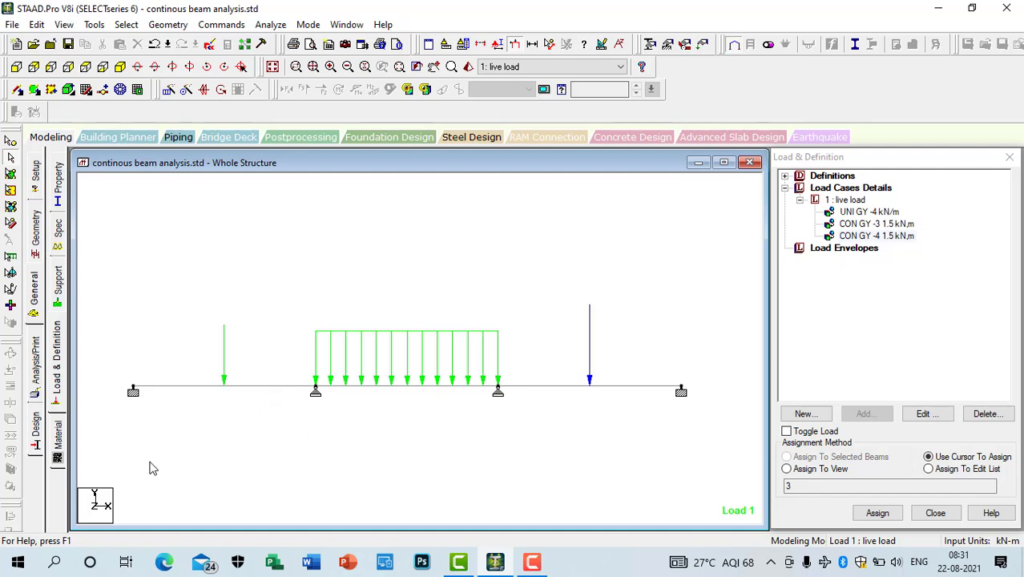
# Add a Perform Analysis command with the No Print option
pyautogui.click(235, 27)
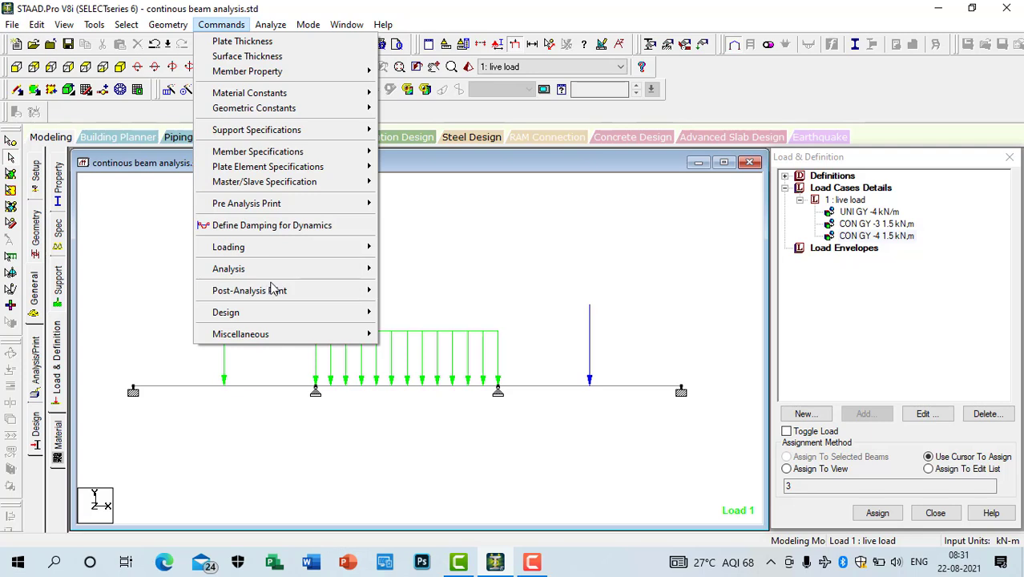
pyautogui.moveTo(271, 280)
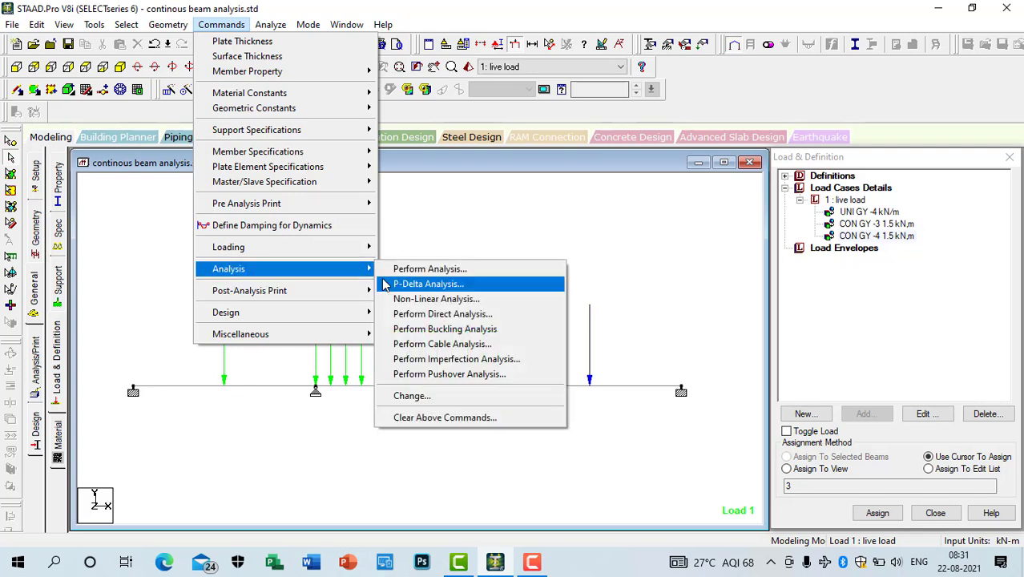
pyautogui.click(426, 269)
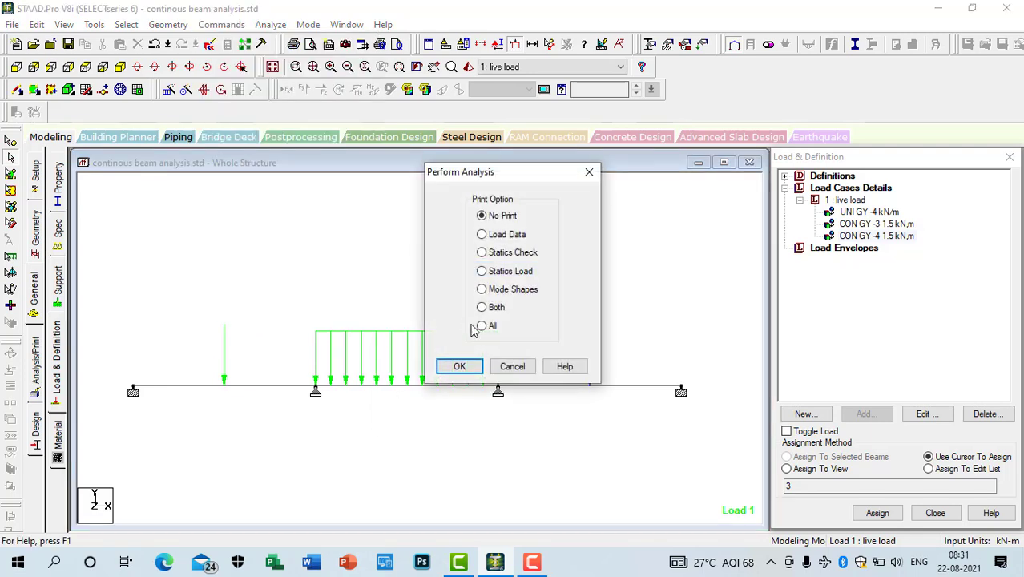
pyautogui.click(455, 367)
# Add the Analysis Results post-analysis print command
pyautogui.click(221, 25)
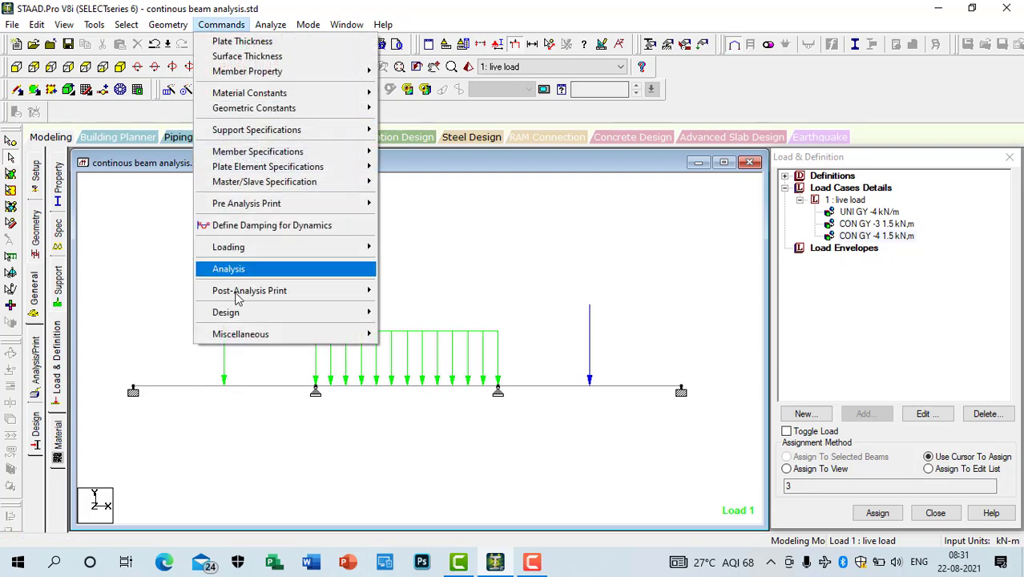
pyautogui.moveTo(242, 295)
pyautogui.click(454, 272)
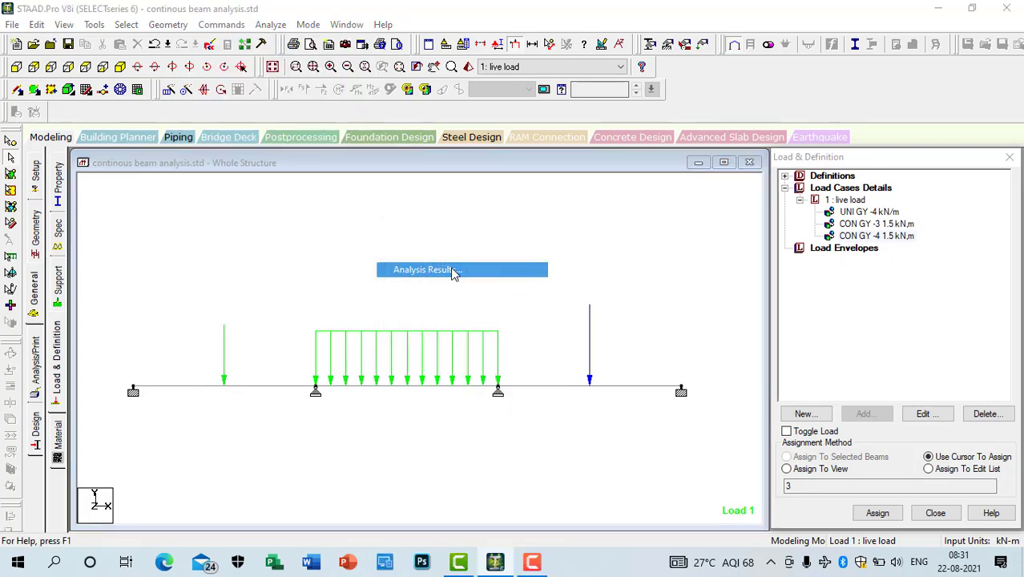
pyautogui.click(532, 315)
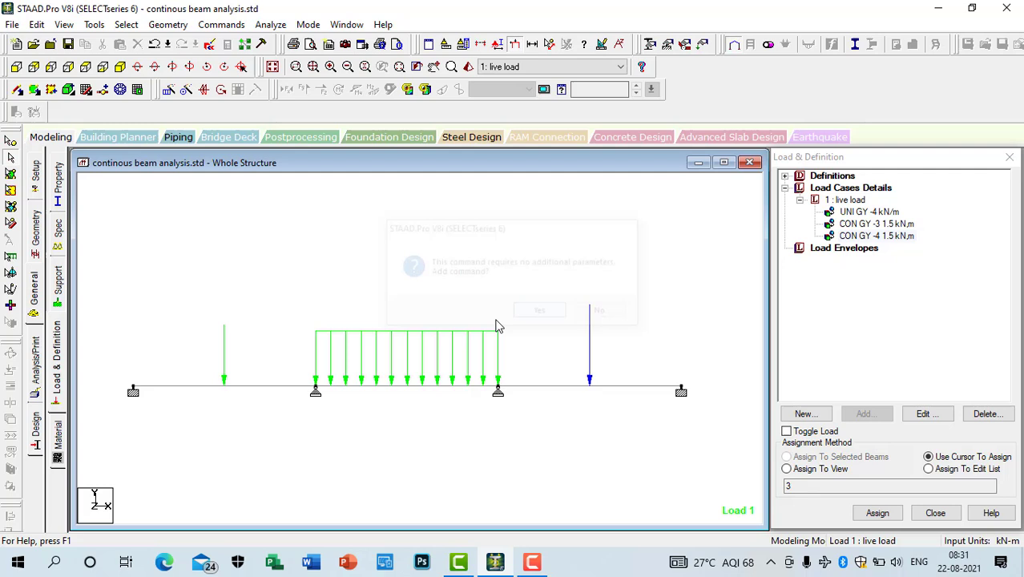
# Run the analysis, saving the modified structure, and open the resulting output file
pyautogui.click(270, 25)
pyautogui.click(292, 39)
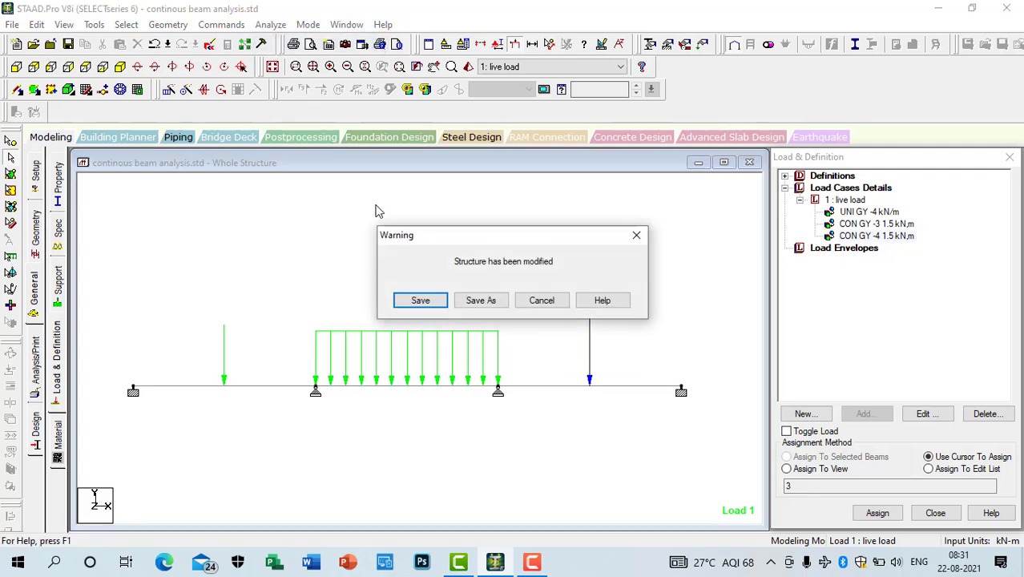
pyautogui.click(421, 301)
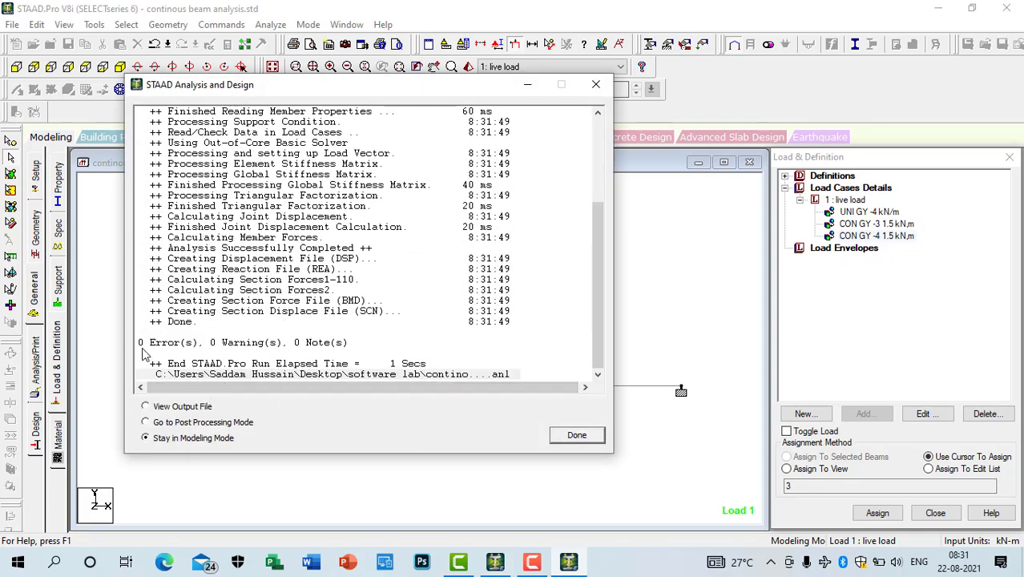
pyautogui.click(146, 407)
pyautogui.click(577, 435)
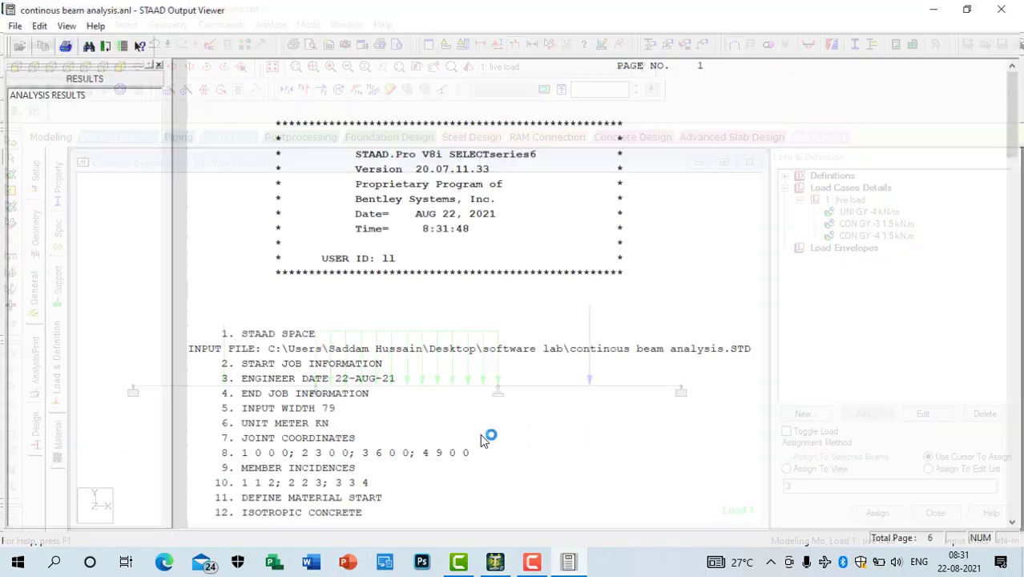
# Examine the support reactions and member end forces in the analysis output file, and close the output viewer
pyautogui.scroll(-20, 343, 328)
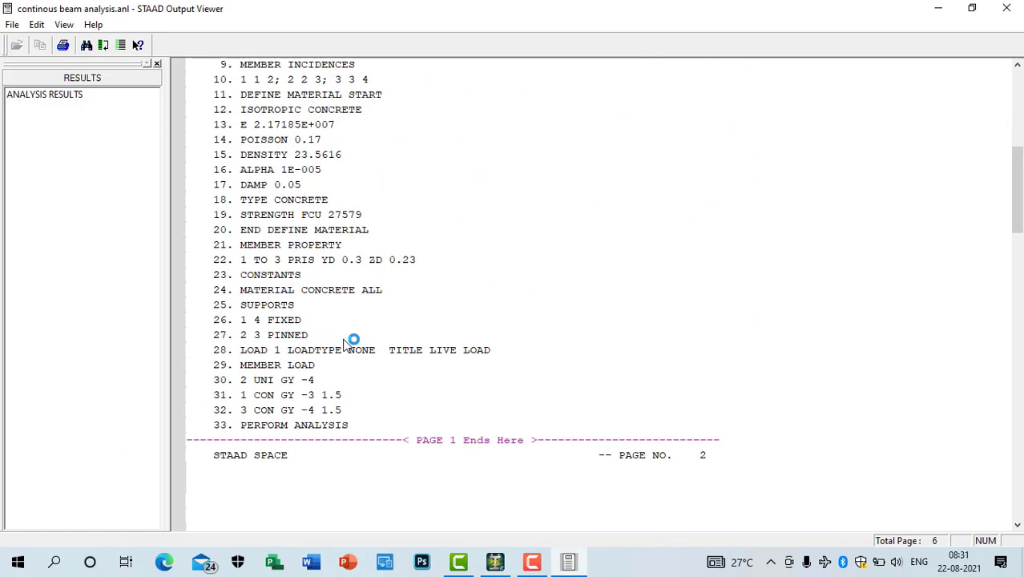
pyautogui.scroll(-20, 343, 344)
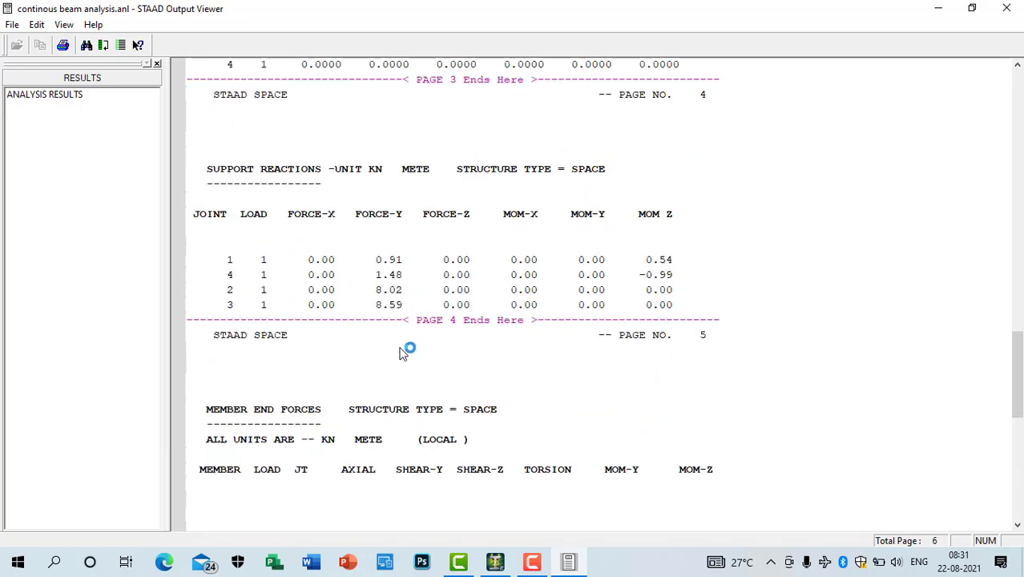
pyautogui.scroll(-4, 271, 368)
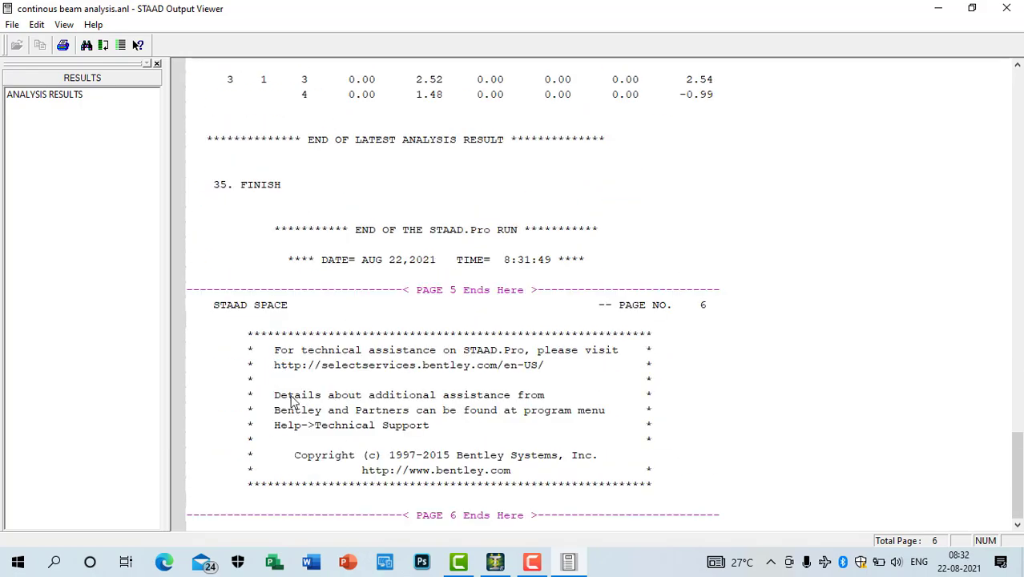
pyautogui.scroll(5, 300, 370)
pyautogui.scroll(6, 320, 360)
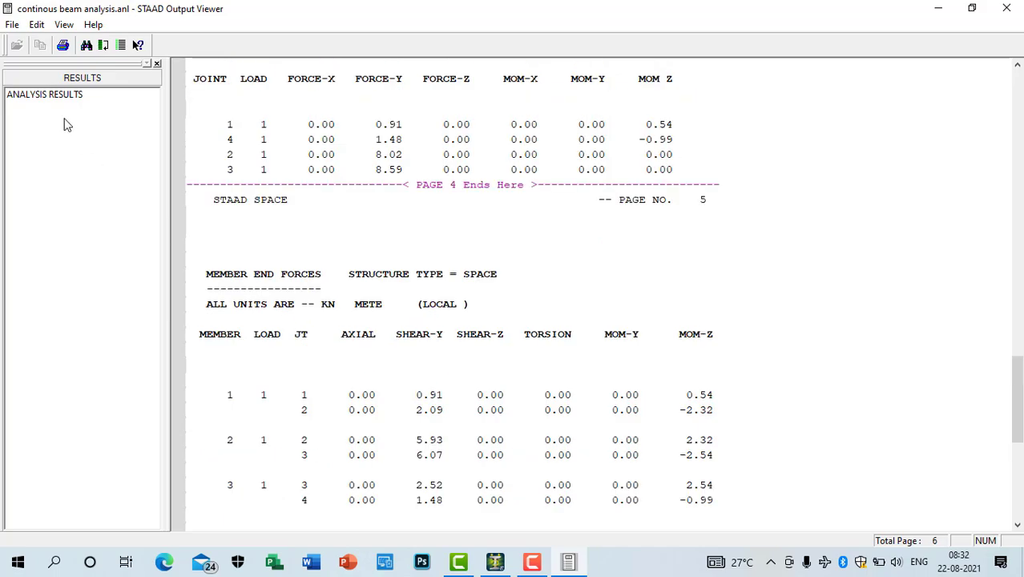
pyautogui.click(46, 96)
pyautogui.scroll(-15, 359, 309)
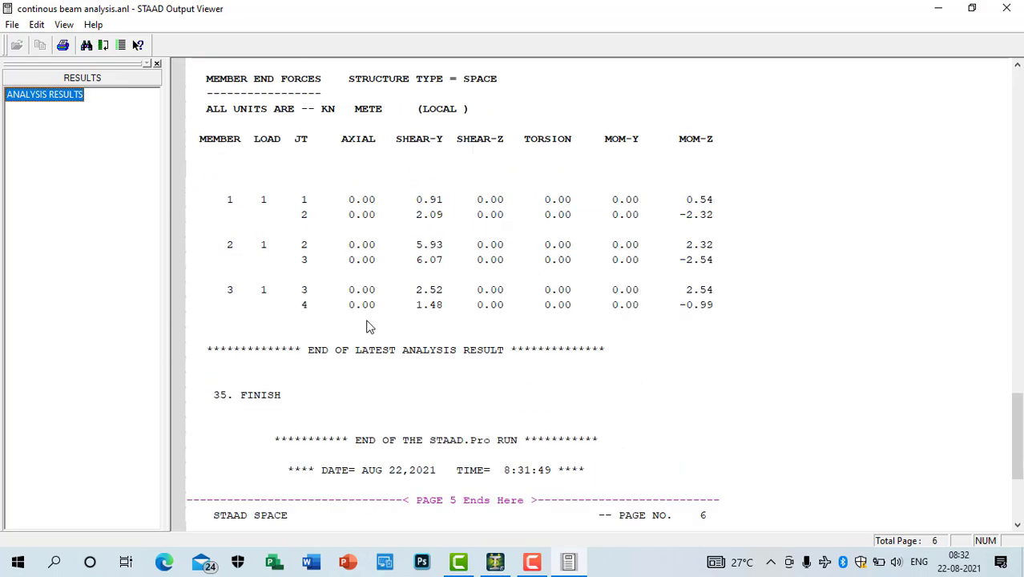
pyautogui.scroll(5, 417, 331)
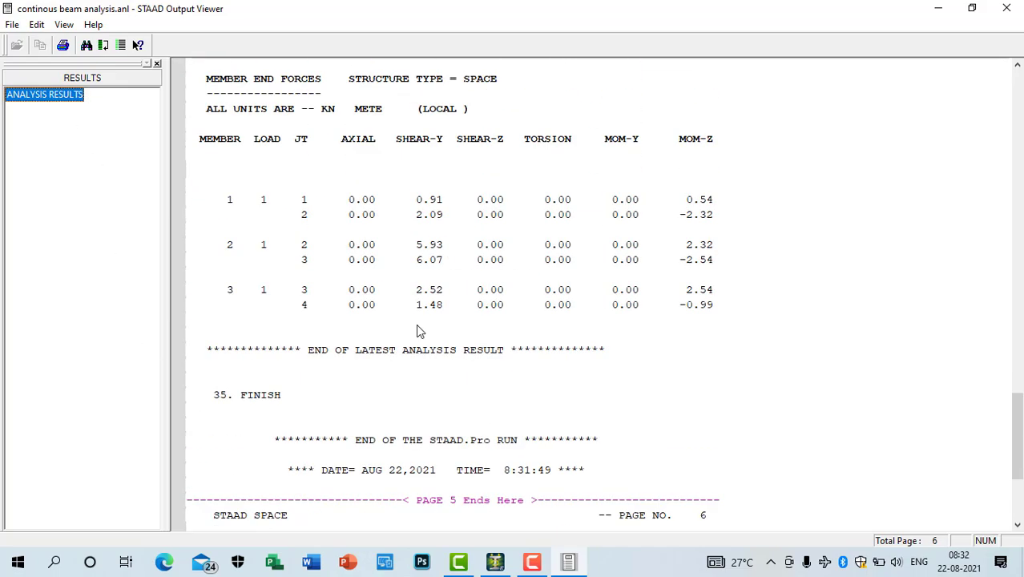
pyautogui.click(1006, 8)
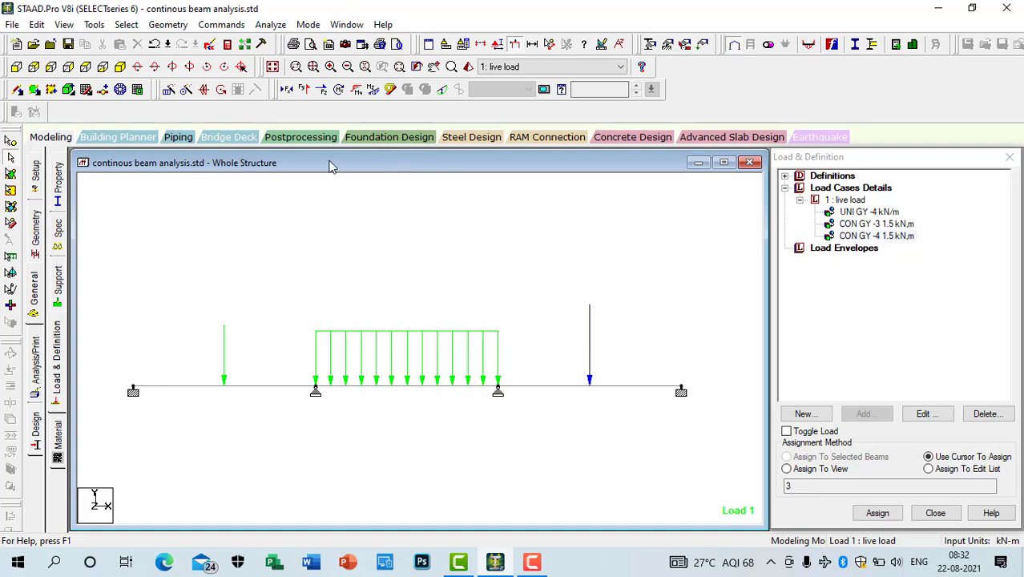
# Switch to postprocessing with the live load case selected for results, and maximize the whole-structure view
pyautogui.click(302, 139)
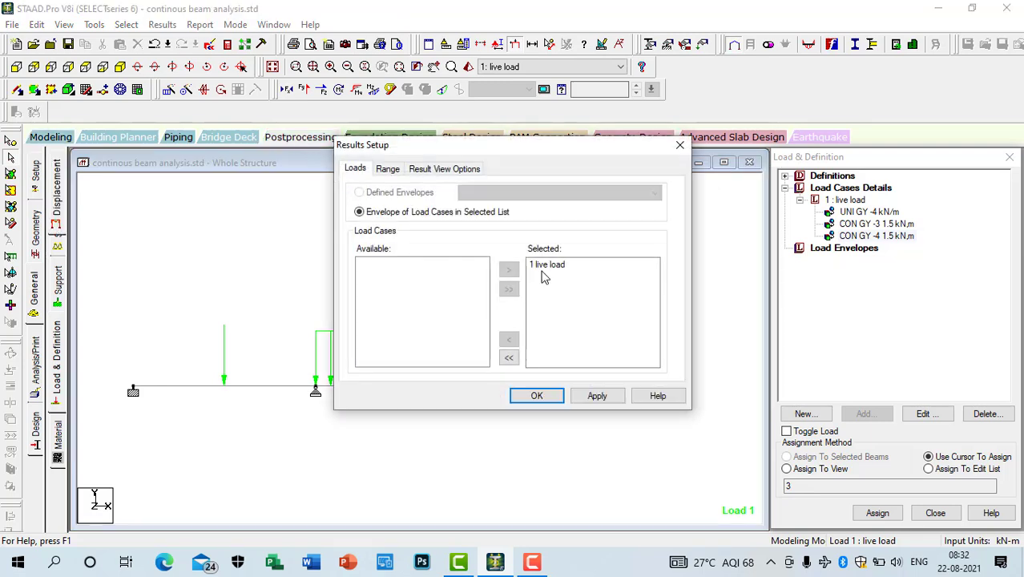
pyautogui.click(553, 264)
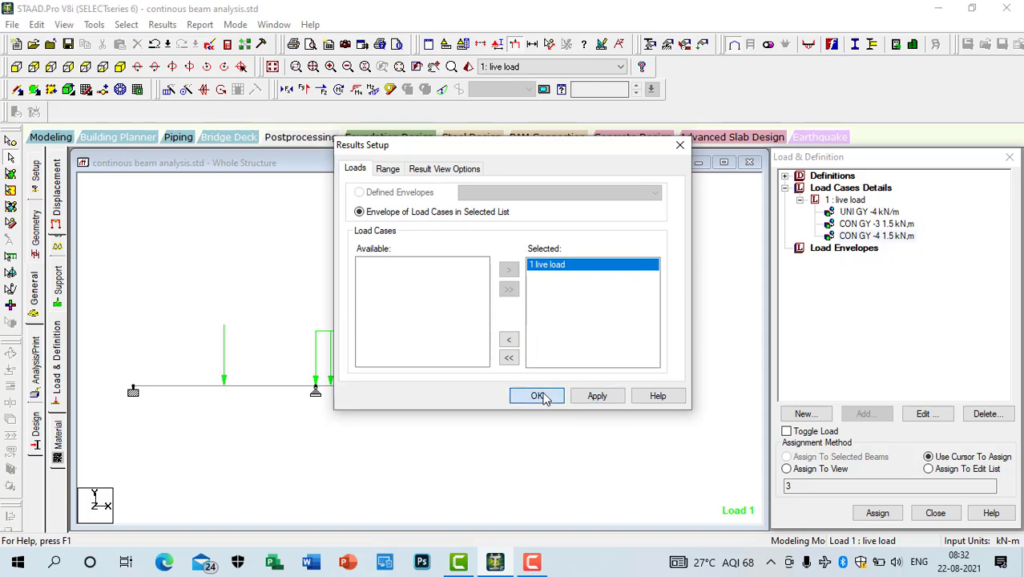
pyautogui.click(537, 396)
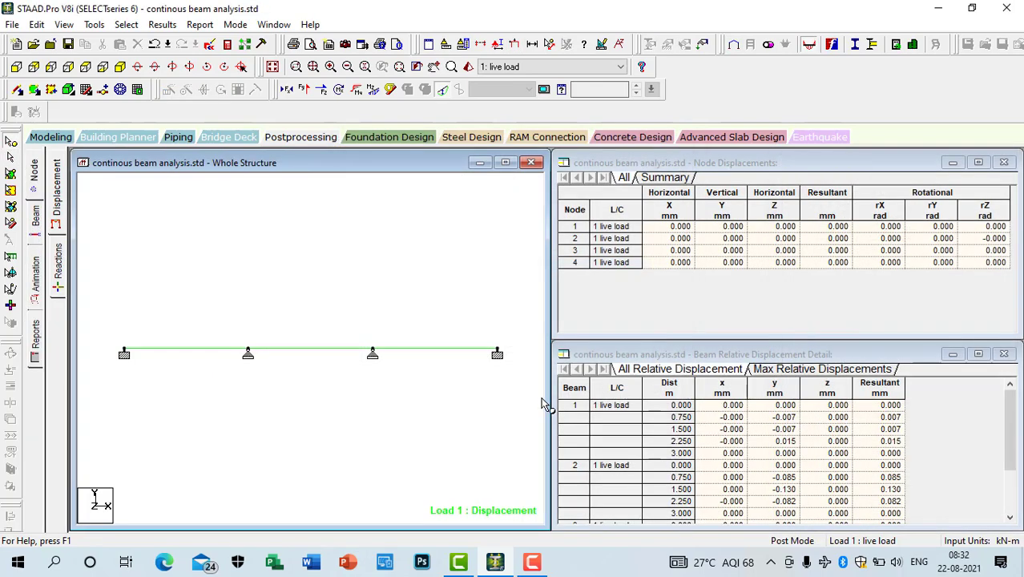
pyautogui.click(504, 162)
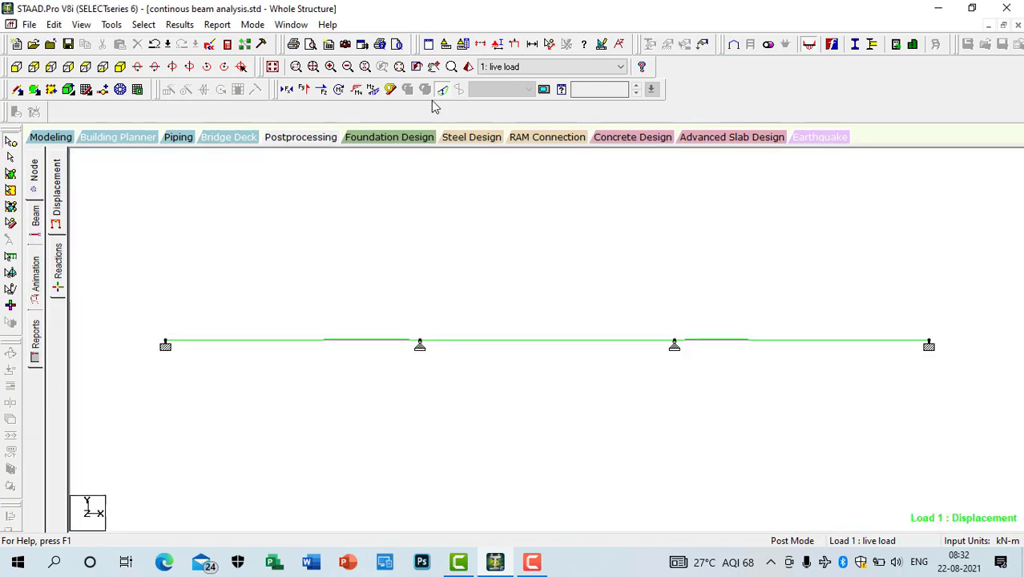
# Show the Shear Y diagram on the beam alongside the displacement for the live load case
pyautogui.scroll(4, 463, 357)
pyautogui.moveTo(320, 351); pyautogui.dragTo(369, 364, button='middle')
pyautogui.scroll(2, 380, 361)
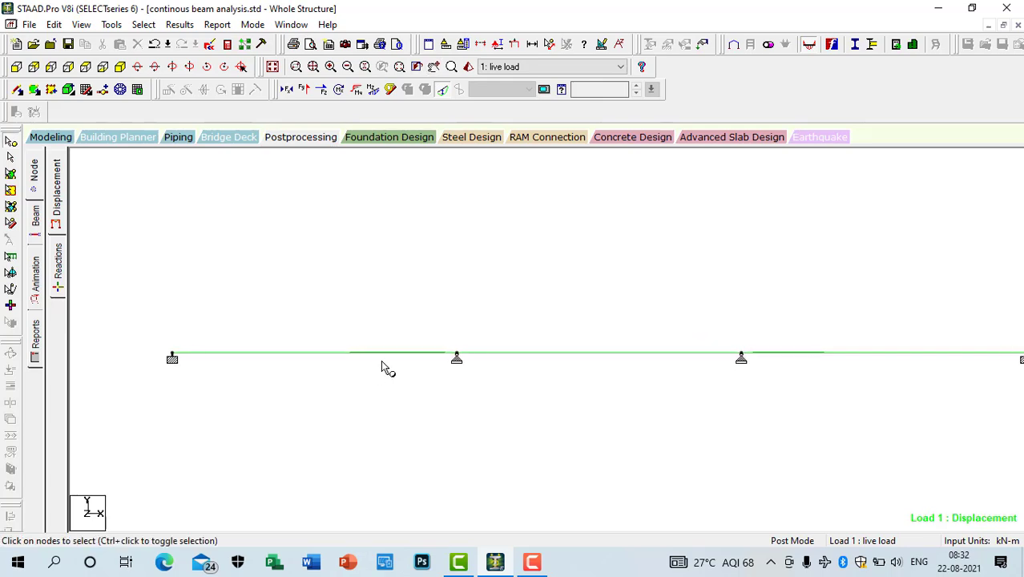
pyautogui.scroll(-1, 380, 359)
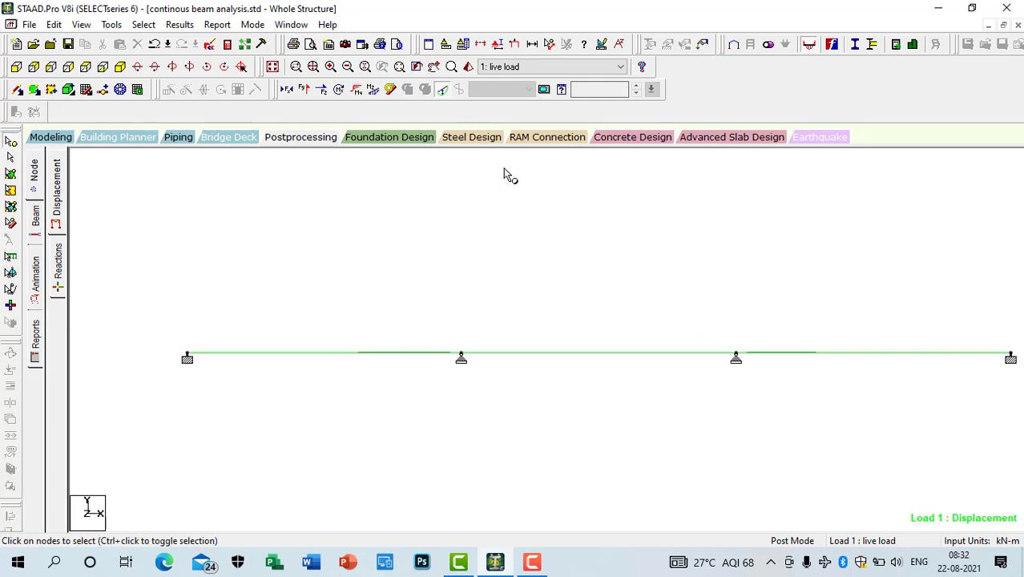
pyautogui.click(307, 90)
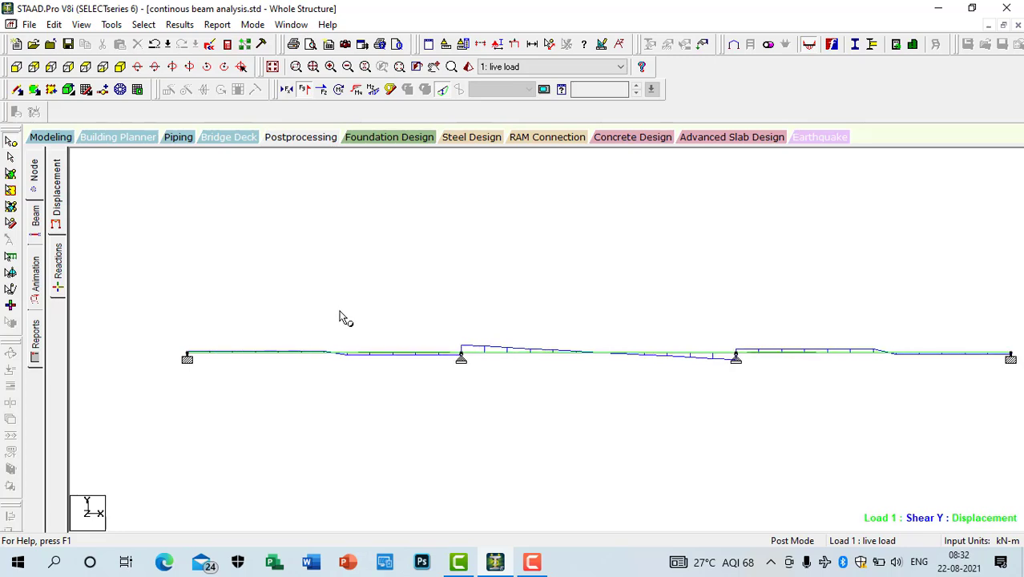
pyautogui.scroll(3, 339, 311)
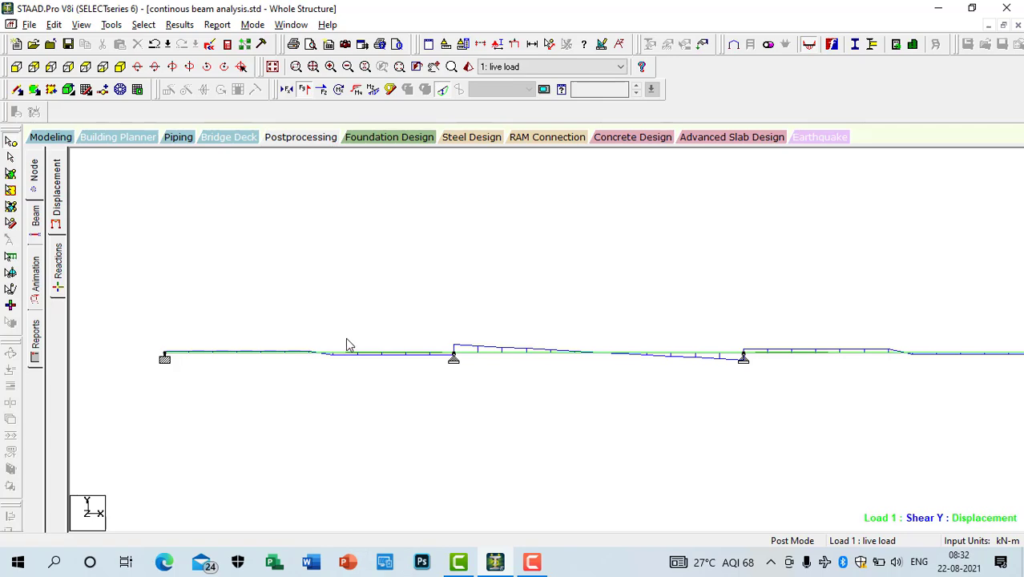
pyautogui.press('Up')
pyautogui.press('Up')
pyautogui.press('Up')
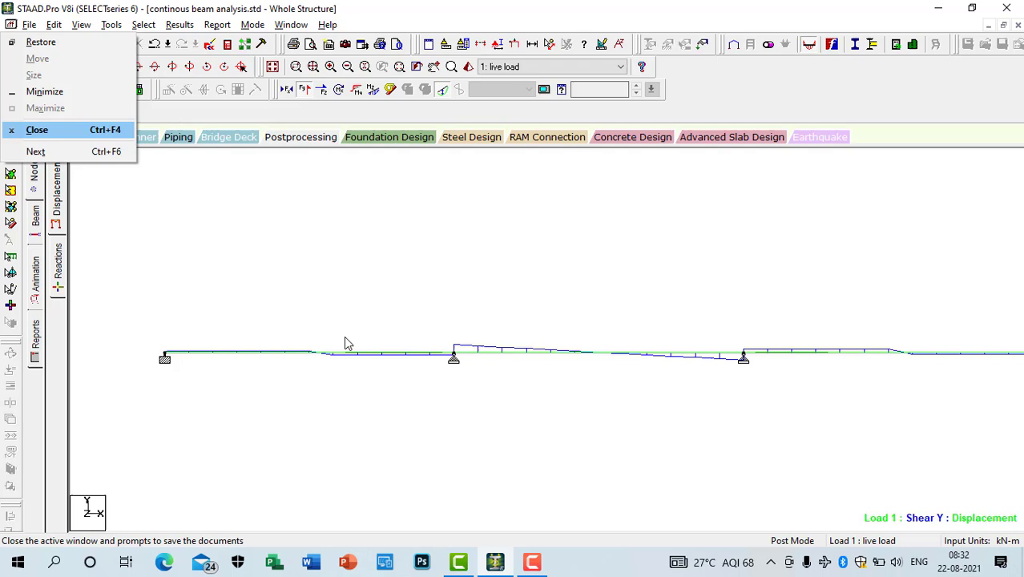
# Examine the Shear Y diagram along all spans of the beam for the live load case
pyautogui.click(361, 282)
pyautogui.scroll(1, 277, 371)
pyautogui.scroll(-1, 205, 361)
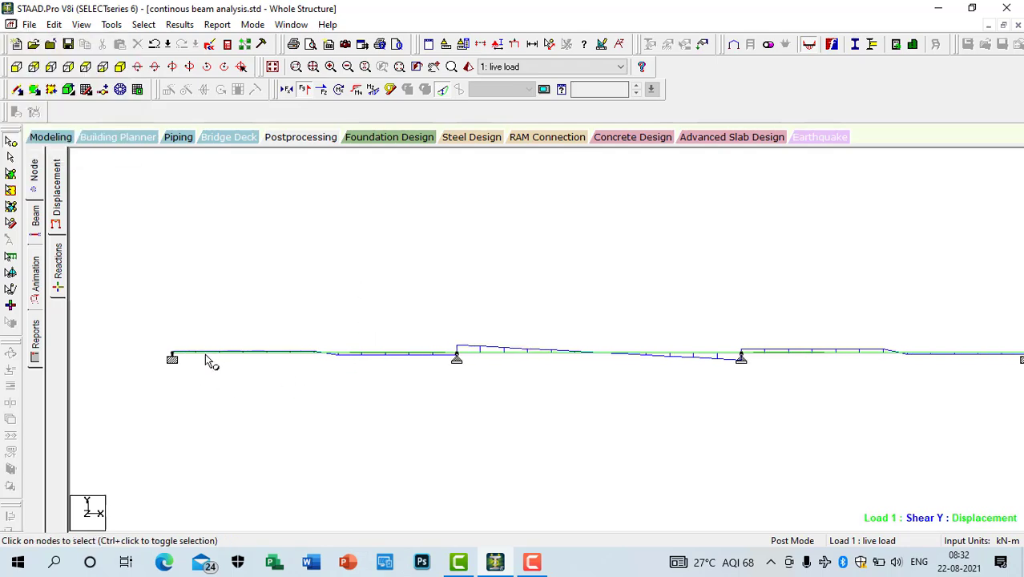
pyautogui.scroll(2, 213, 352)
pyautogui.scroll(-2, 224, 352)
pyautogui.scroll(2, 457, 350)
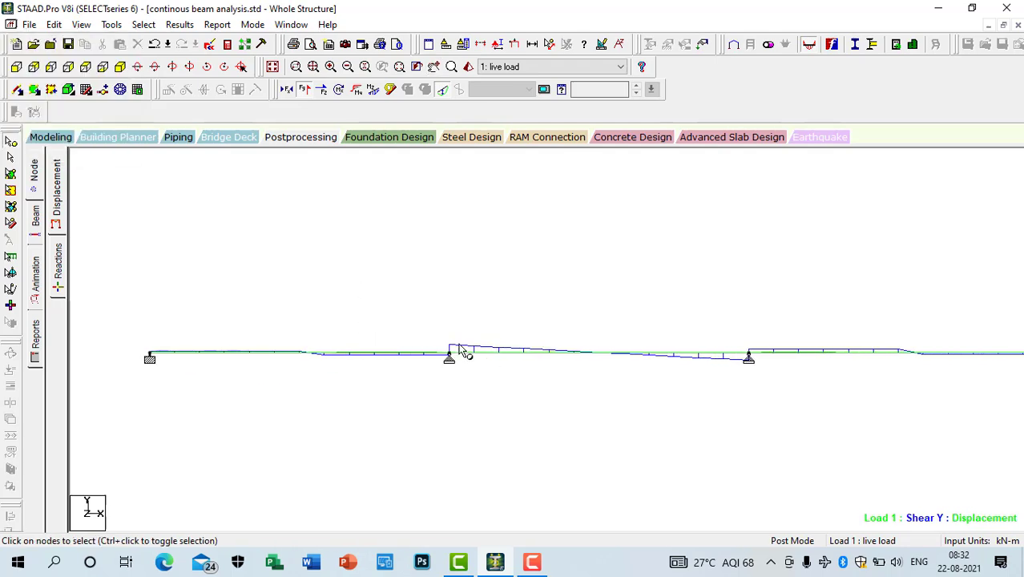
pyautogui.scroll(-1, 465, 334)
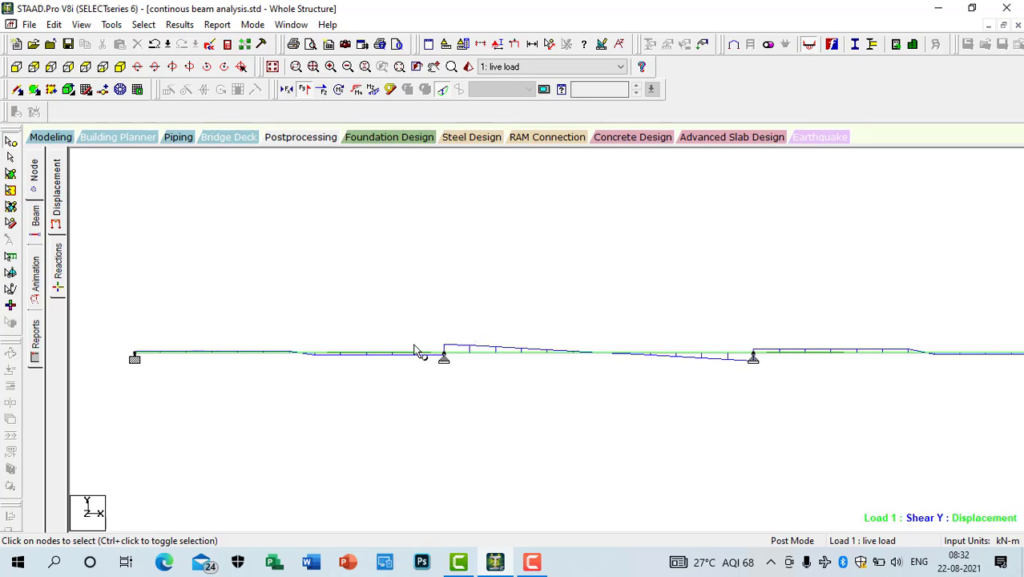
pyautogui.scroll(-1, 417, 350)
pyautogui.scroll(-1, 417, 350)
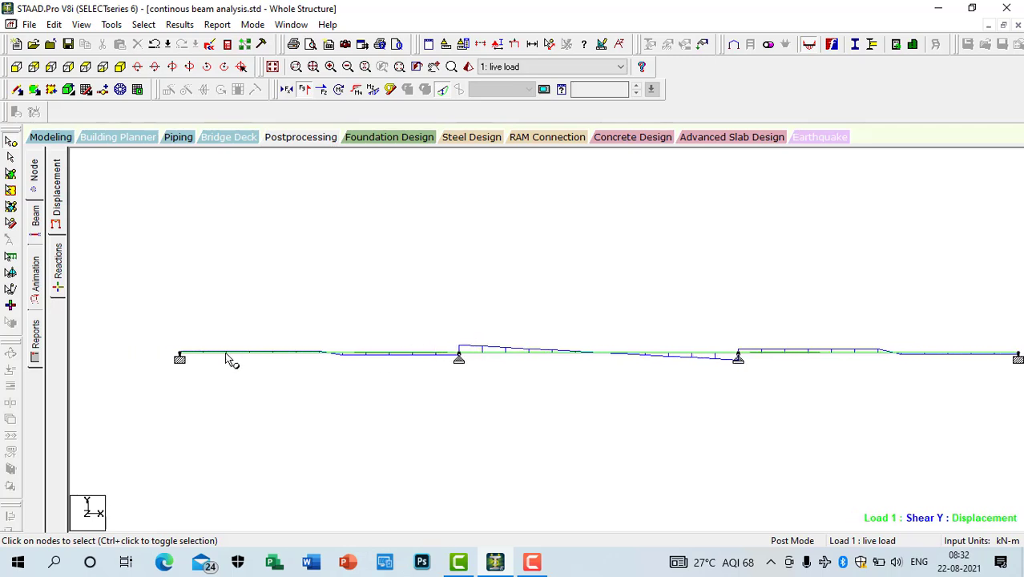
pyautogui.scroll(1, 212, 362)
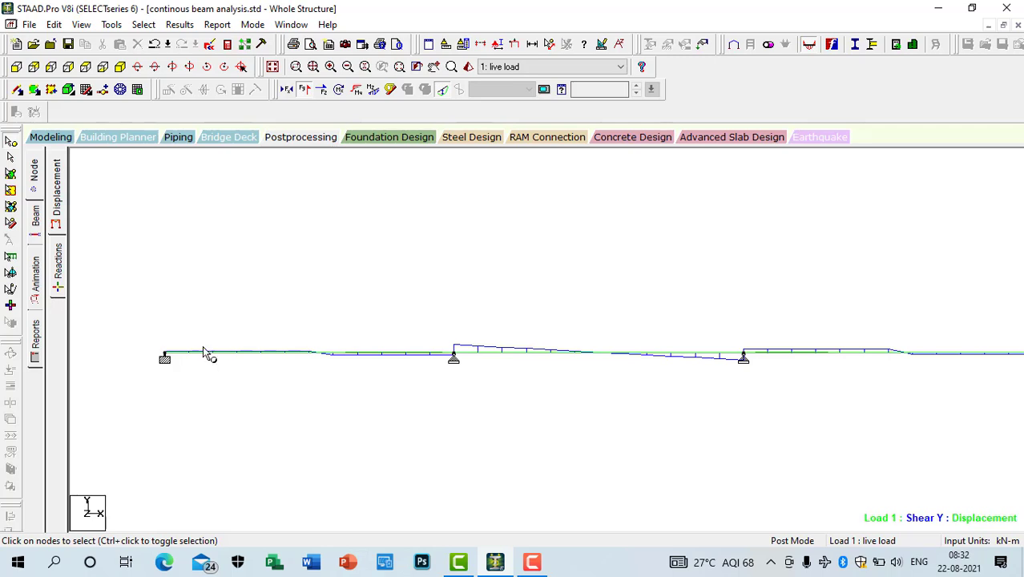
pyautogui.scroll(1, 202, 347)
pyautogui.scroll(-1, 203, 346)
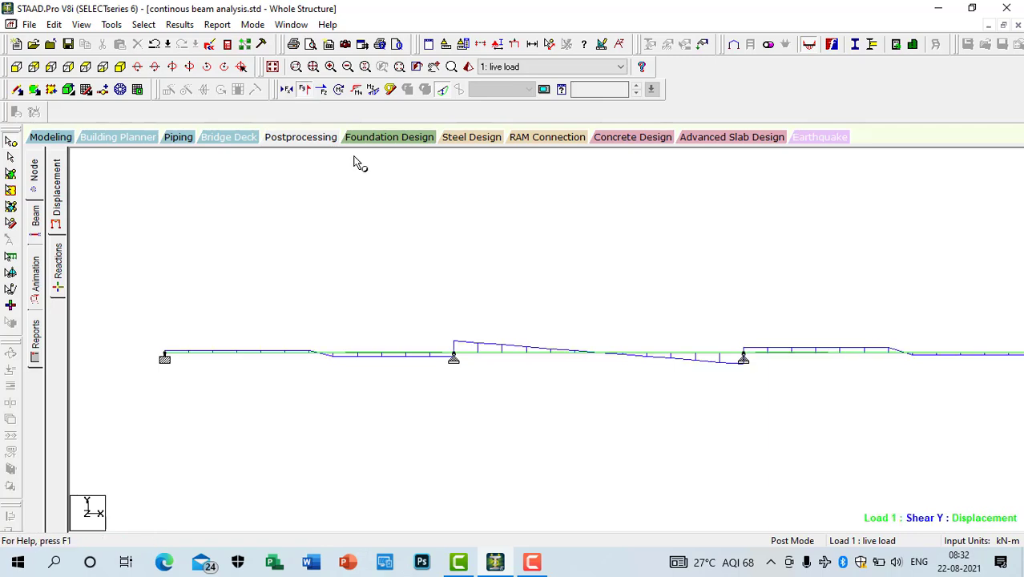
# Annotate the beam's shear diagram with values at the ends, maximum and mid point
pyautogui.click(180, 25)
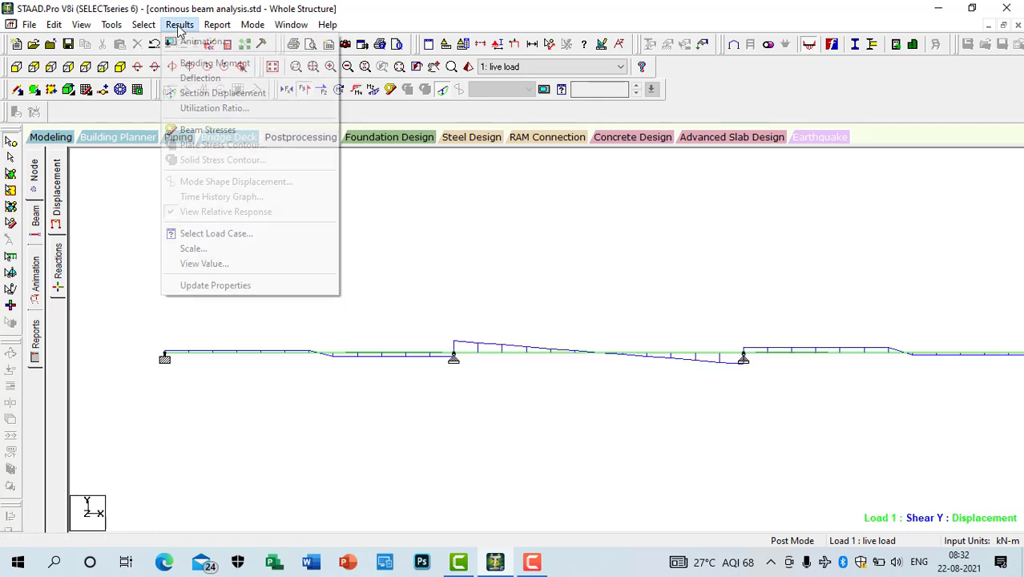
pyautogui.click(256, 267)
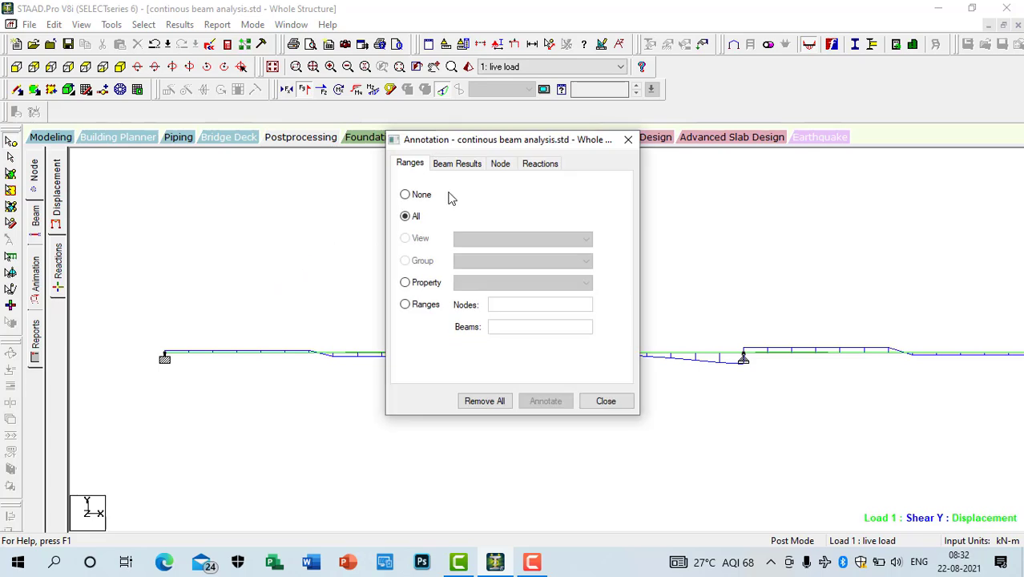
pyautogui.click(461, 166)
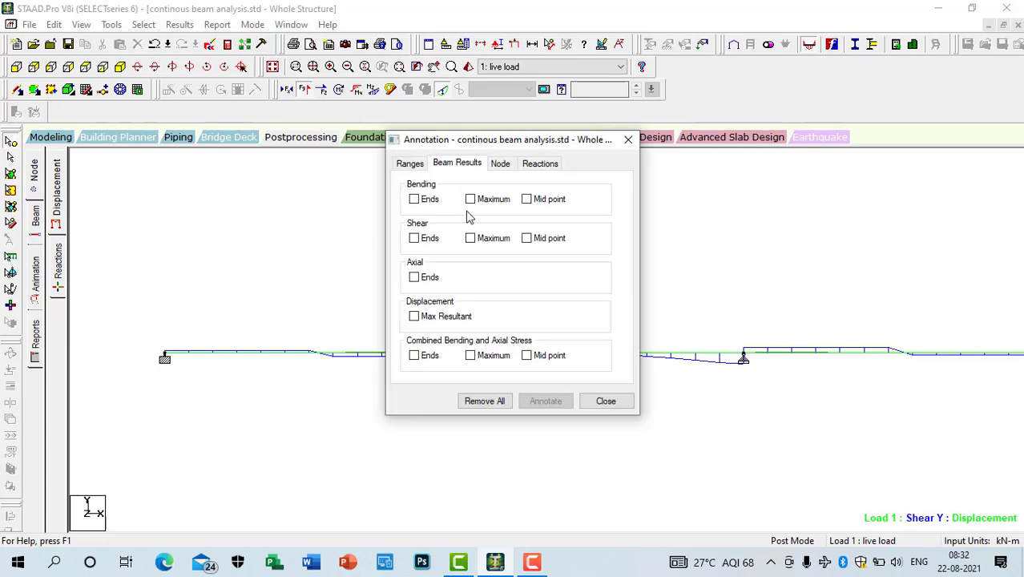
pyautogui.click(414, 239)
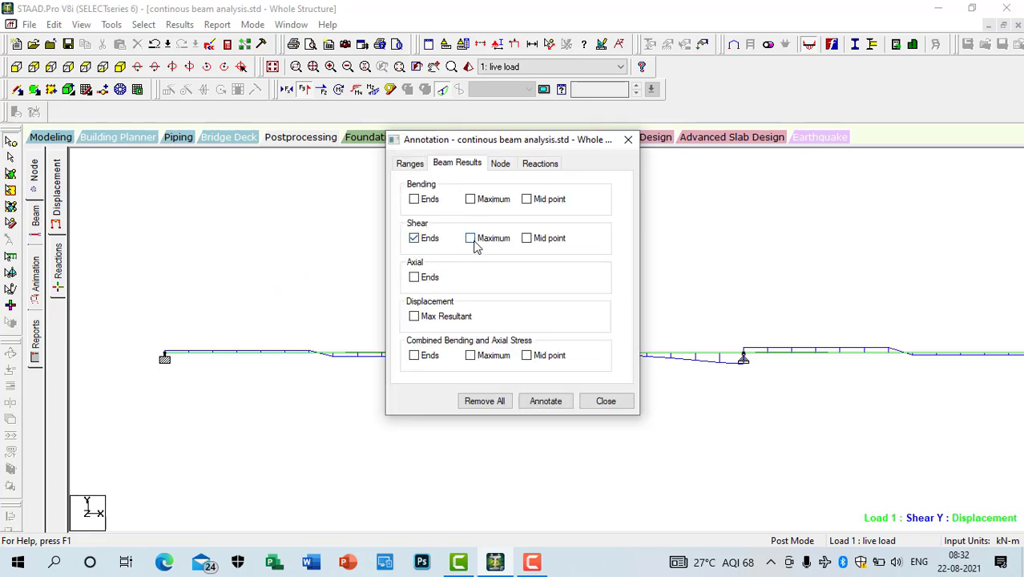
pyautogui.click(527, 239)
pyautogui.click(544, 400)
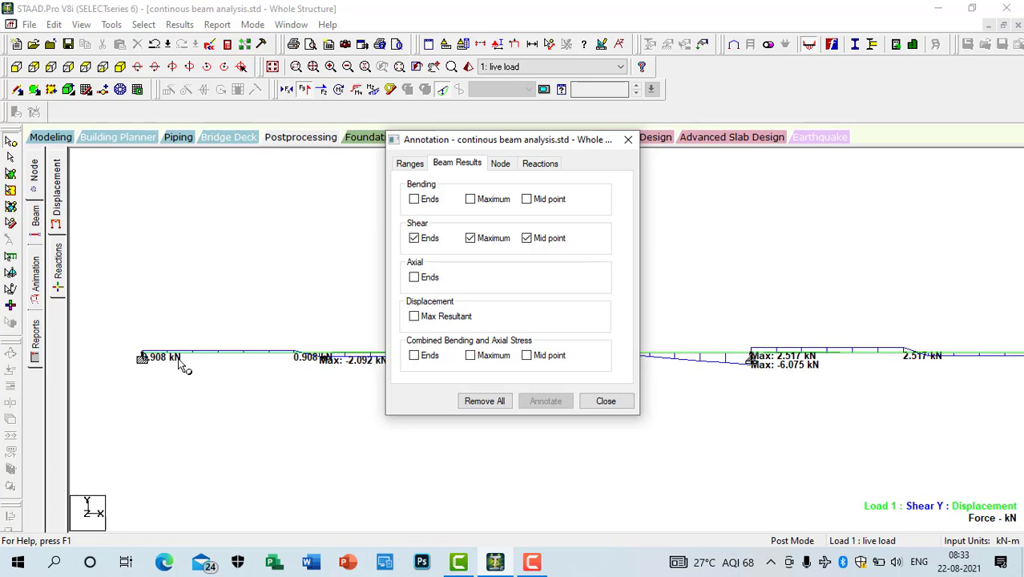
# Enlarge the shear diagram's display scale so its annotated values are readable, and close the annotation settings
pyautogui.moveTo(177, 357); pyautogui.dragTo(204, 374, button='middle')
pyautogui.scroll(1, 184, 369)
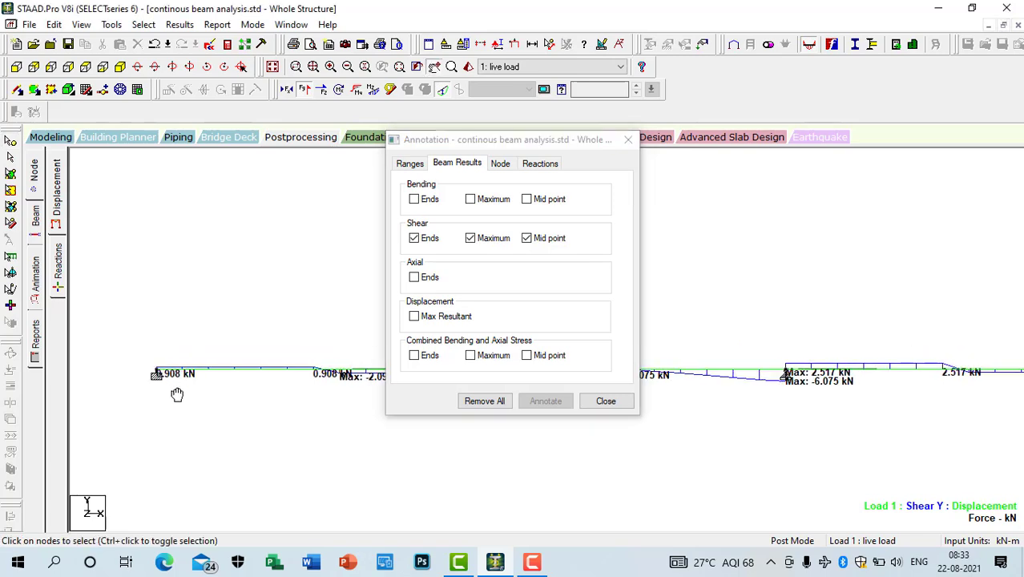
pyautogui.moveTo(176, 390); pyautogui.dragTo(183, 384, button='middle')
pyautogui.keyDown('ctrl'); pyautogui.scroll(5, 187, 372); pyautogui.keyUp('ctrl')
pyautogui.keyDown('ctrl'); pyautogui.scroll(2, 223, 373); pyautogui.keyUp('ctrl')
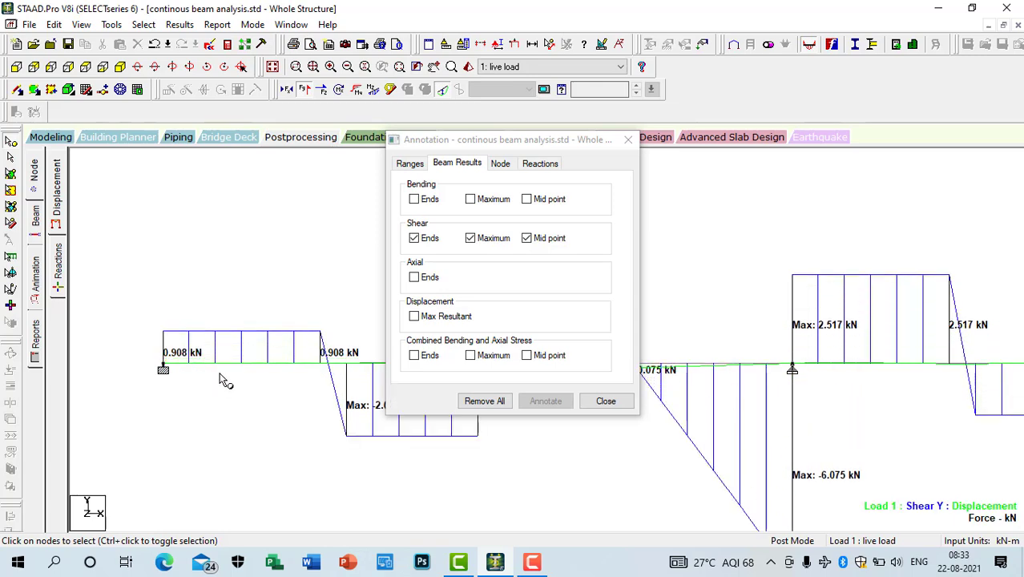
pyautogui.keyDown('ctrl'); pyautogui.scroll(-2, 240, 377); pyautogui.keyUp('ctrl')
pyautogui.keyDown('ctrl'); pyautogui.scroll(1, 269, 381); pyautogui.keyUp('ctrl')
pyautogui.moveTo(589, 142); pyautogui.dragTo(660, 148)
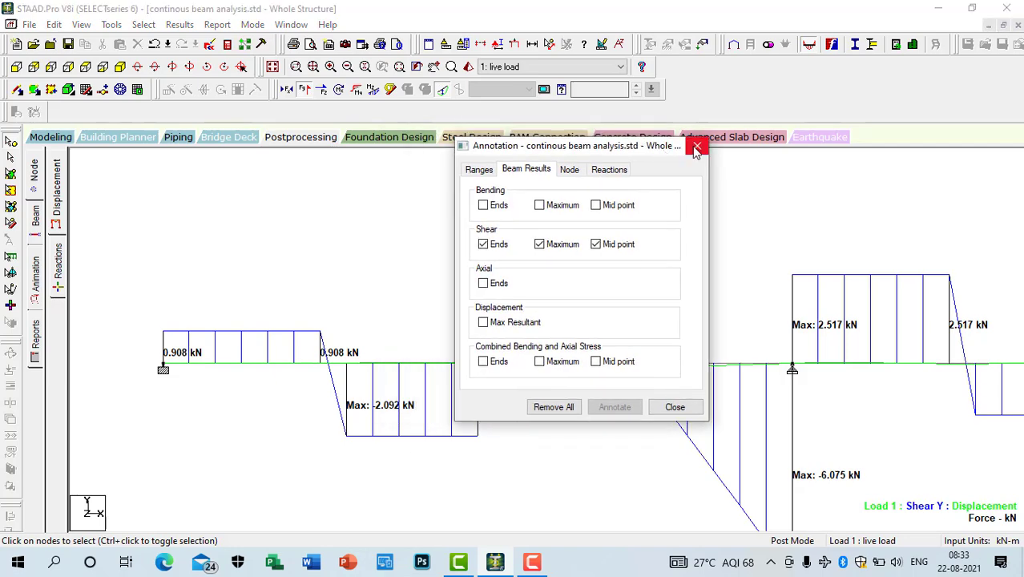
pyautogui.click(695, 149)
pyautogui.scroll(3, 521, 335)
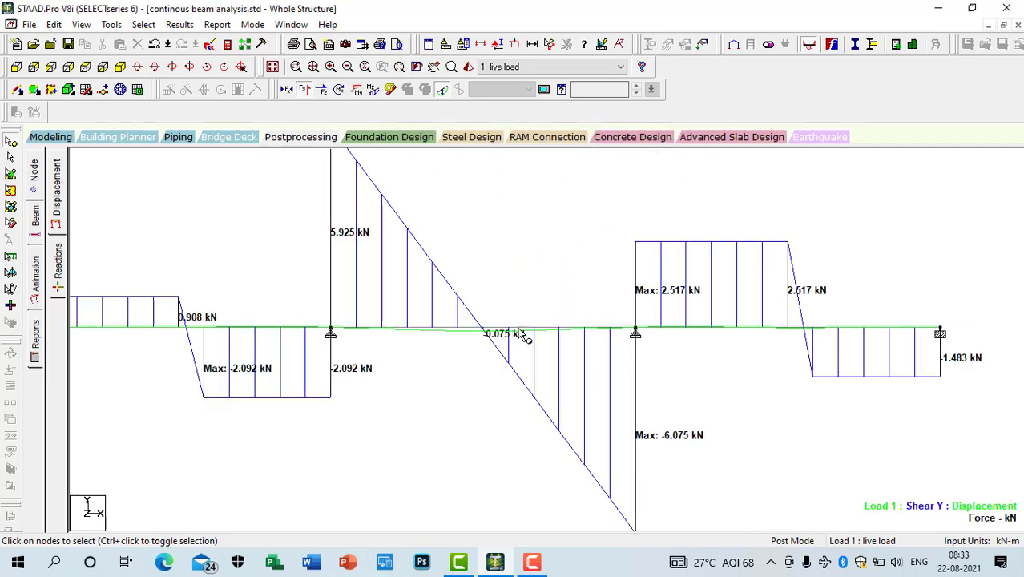
pyautogui.scroll(-3, 521, 332)
pyautogui.moveTo(490, 327); pyautogui.dragTo(474, 353, button='middle')
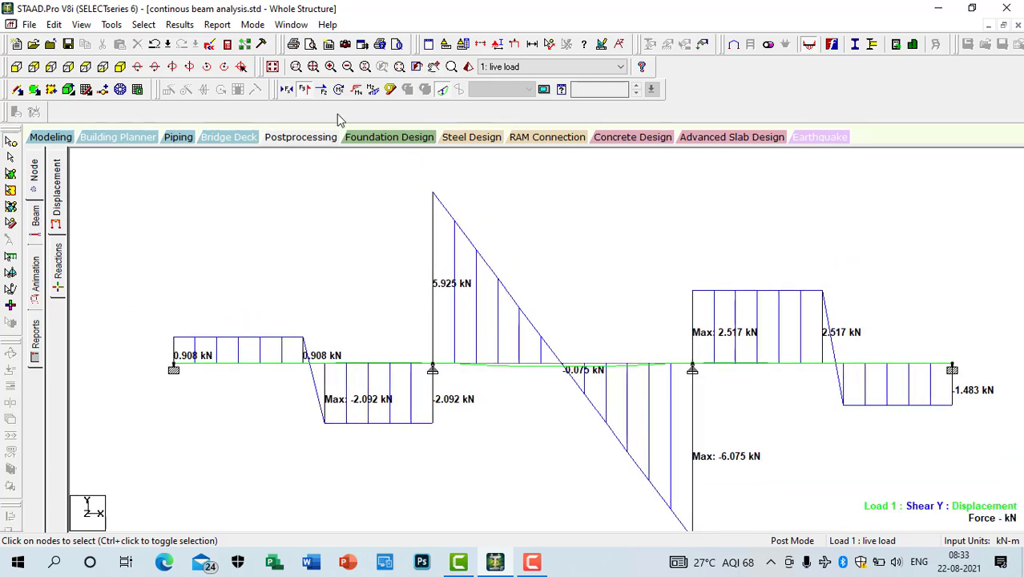
# Replace the Shear Y diagram with the Bending Z diagram and hide the displacement
pyautogui.click(304, 89)
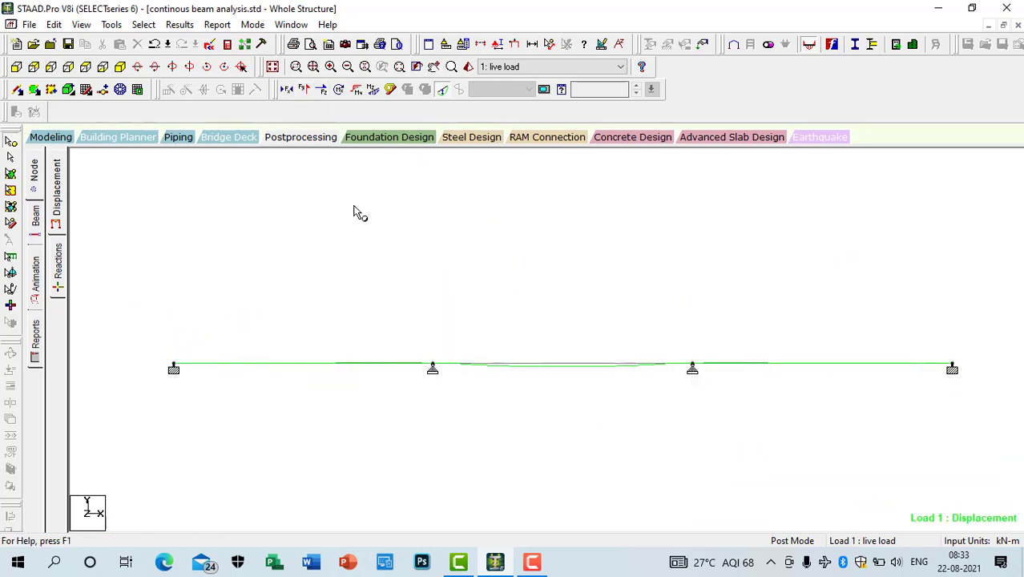
pyautogui.click(373, 90)
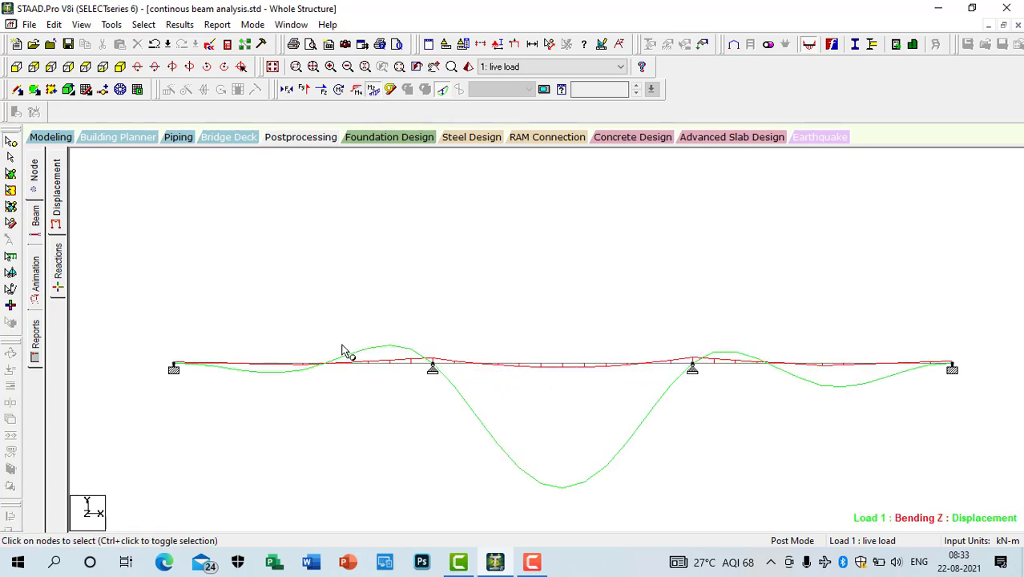
pyautogui.click(443, 90)
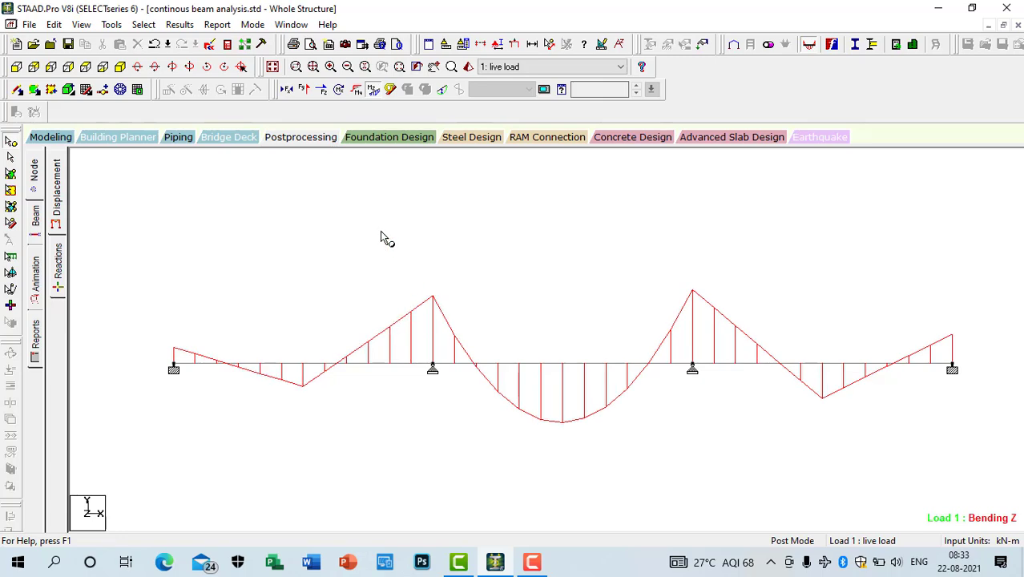
# Switch the beam annotations from shear to bending values at the ends, maximum and mid point
pyautogui.click(186, 25)
pyautogui.click(199, 266)
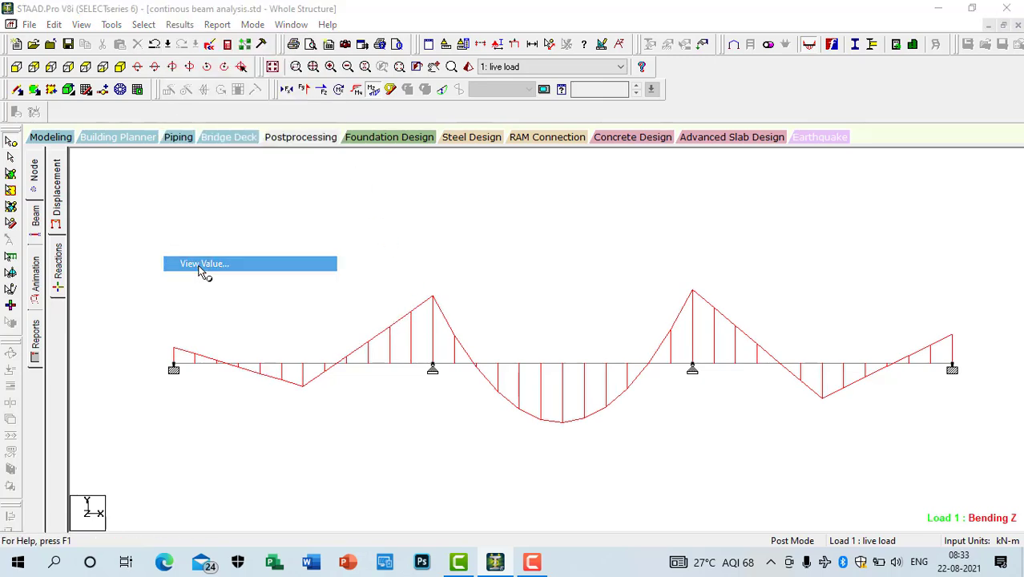
pyautogui.click(453, 167)
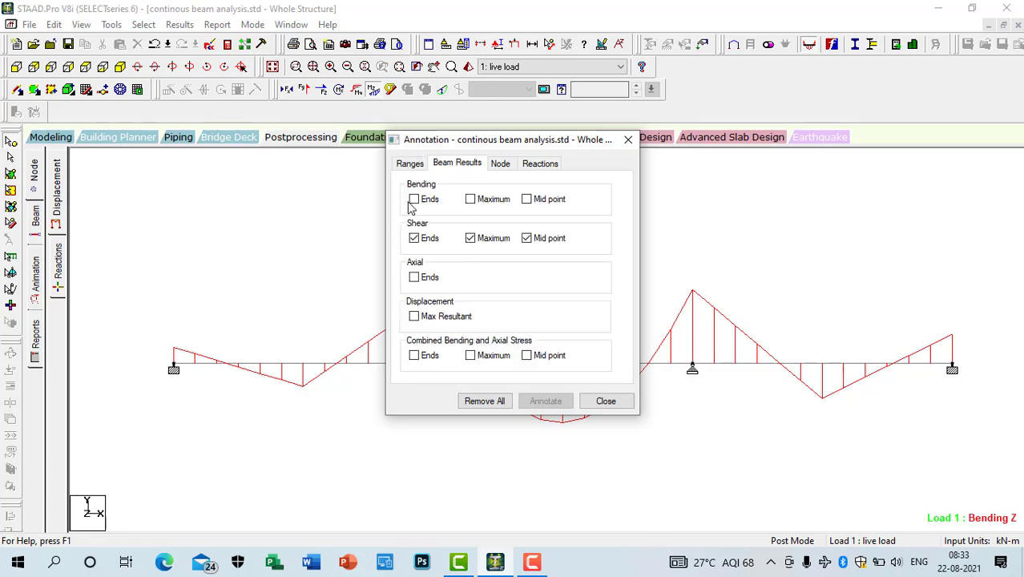
pyautogui.click(414, 238)
pyautogui.click(470, 238)
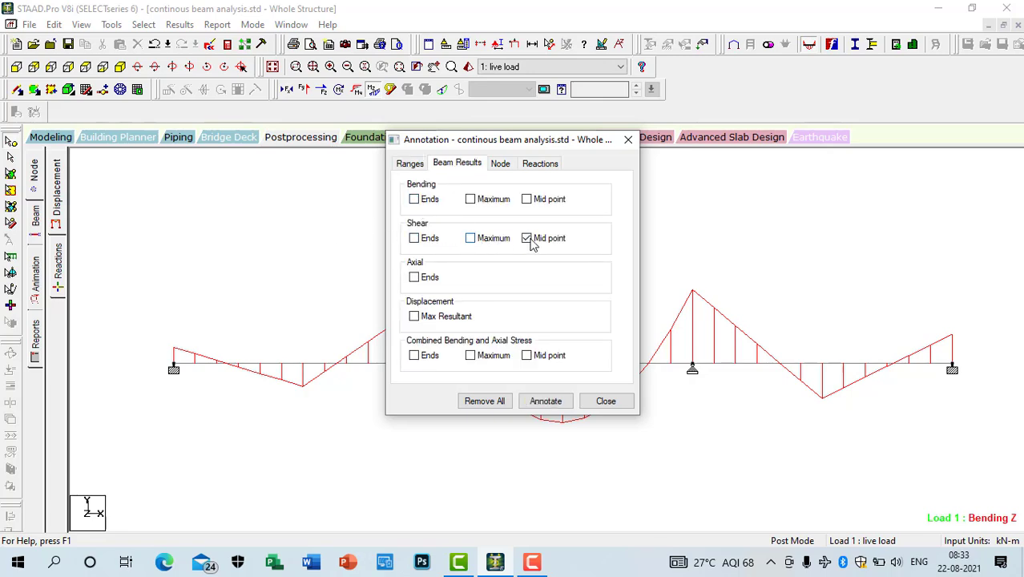
pyautogui.click(526, 238)
pyautogui.click(526, 199)
pyautogui.click(414, 200)
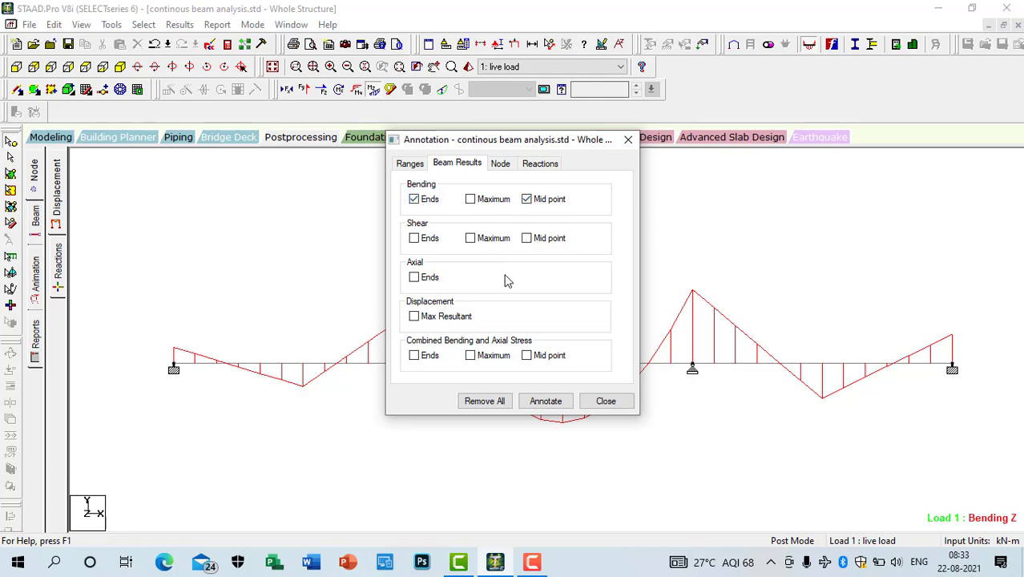
pyautogui.click(471, 199)
pyautogui.click(546, 400)
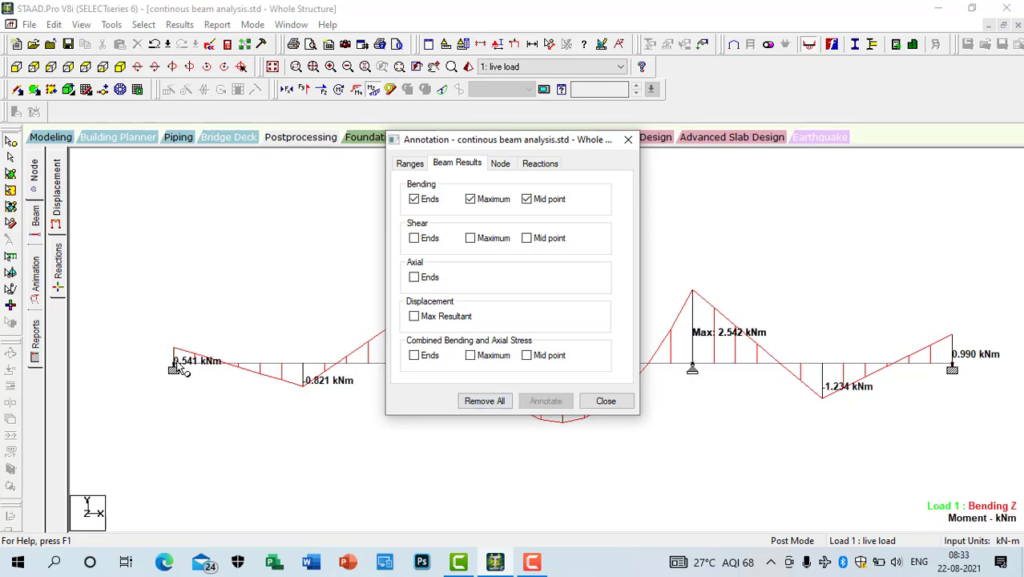
# Remove all annotations, reapply the bending values at ends, maximum and mid point, and close the annotation settings
pyautogui.click(484, 400)
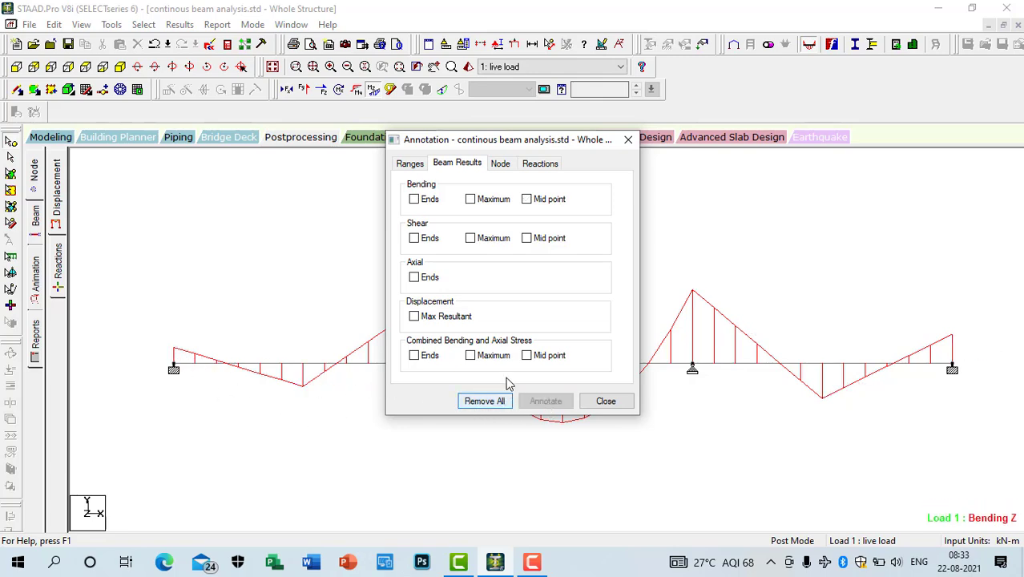
pyautogui.click(470, 199)
pyautogui.click(414, 198)
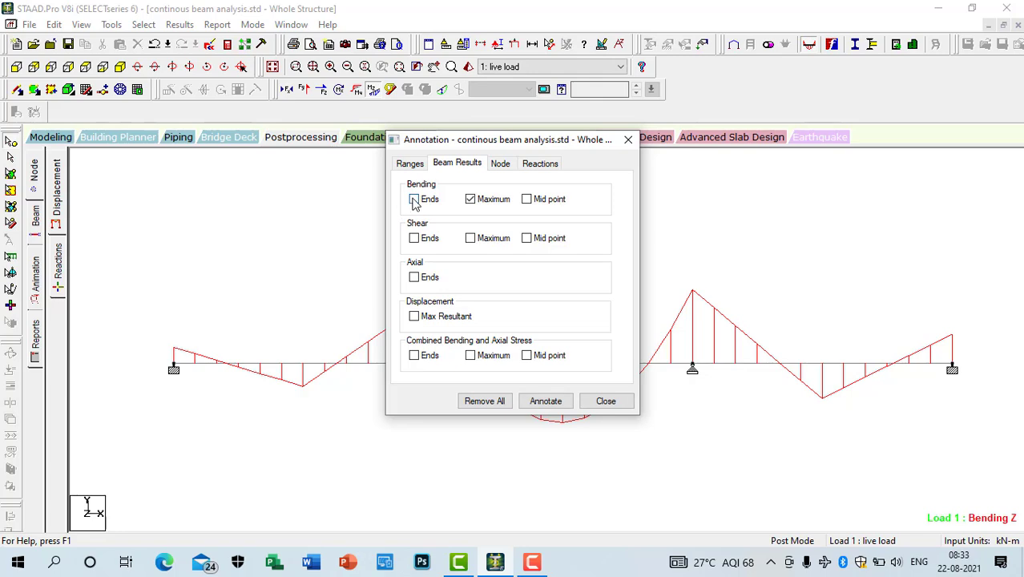
pyautogui.click(526, 199)
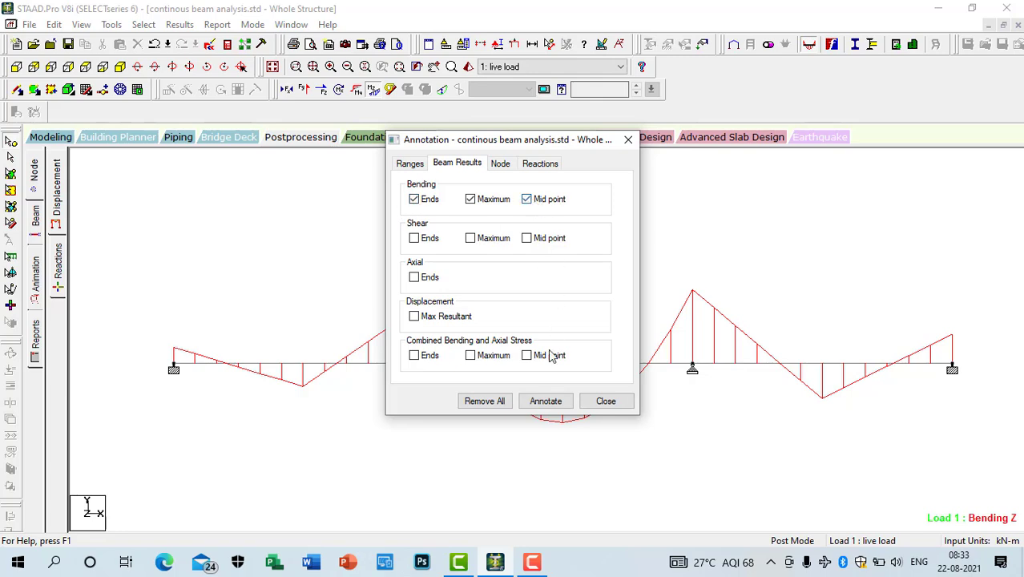
pyautogui.click(545, 401)
pyautogui.click(629, 142)
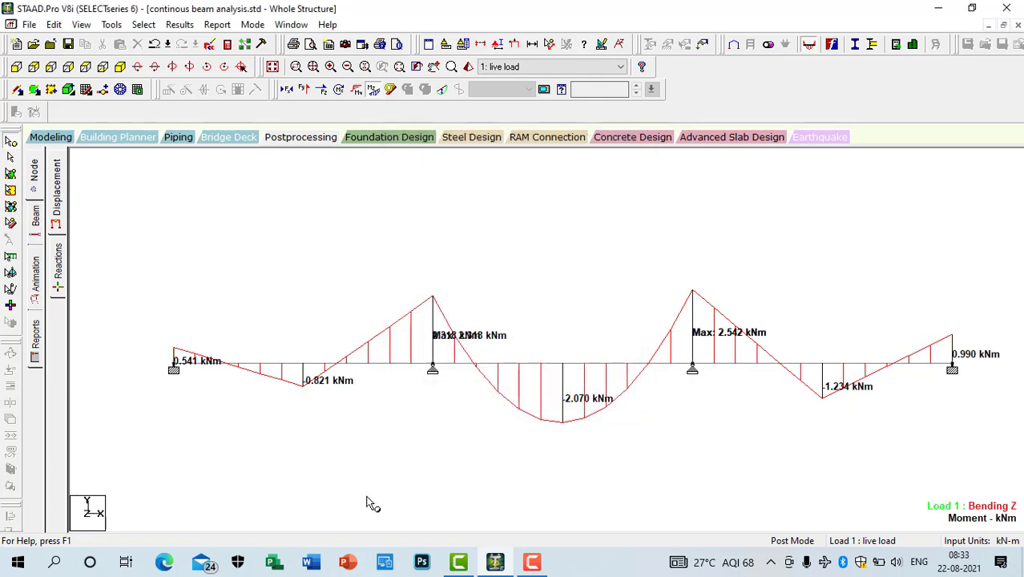
# Examine the annotated Bending Z diagram across all three spans of the beam
pyautogui.scroll(-1, 571, 354)
pyautogui.moveTo(721, 361); pyautogui.dragTo(696, 361, button='middle')
pyautogui.moveTo(695, 361); pyautogui.dragTo(586, 349)
pyautogui.scroll(-1, 569, 341)
pyautogui.moveTo(488, 371); pyautogui.dragTo(546, 371, button='middle')
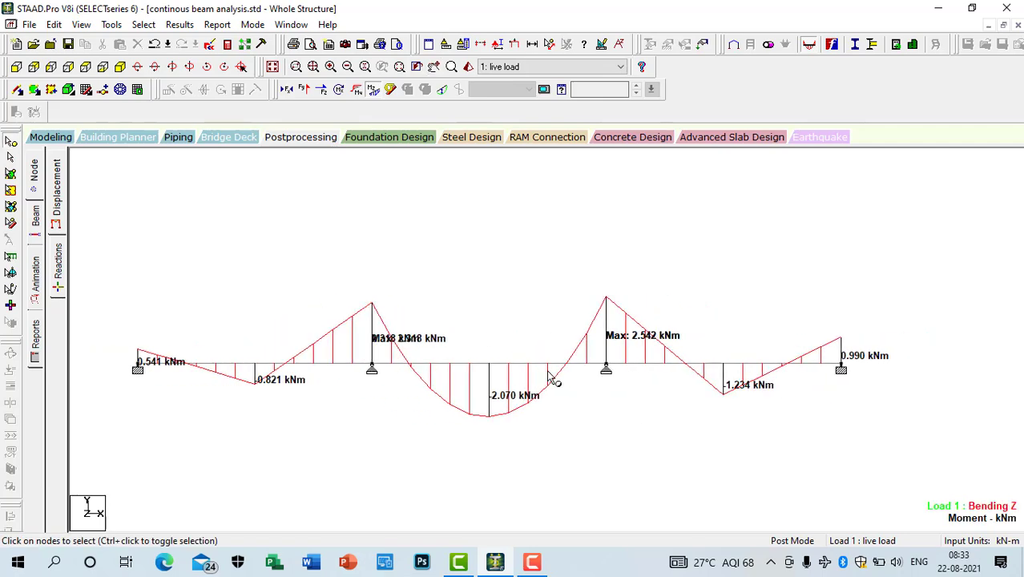
pyautogui.scroll(-1, 389, 366)
pyautogui.scroll(-2, 364, 388)
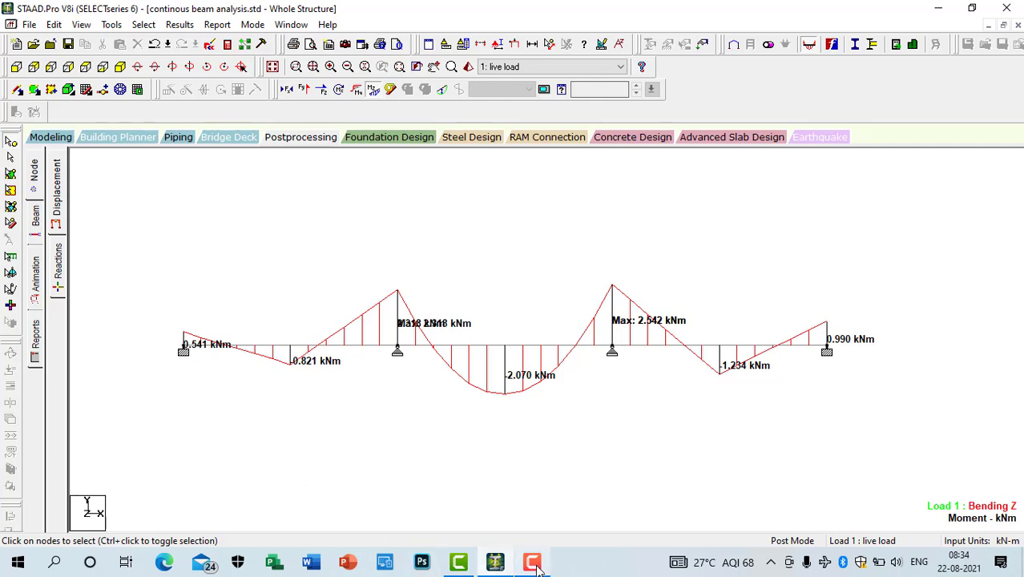
pyautogui.moveTo(532, 566)
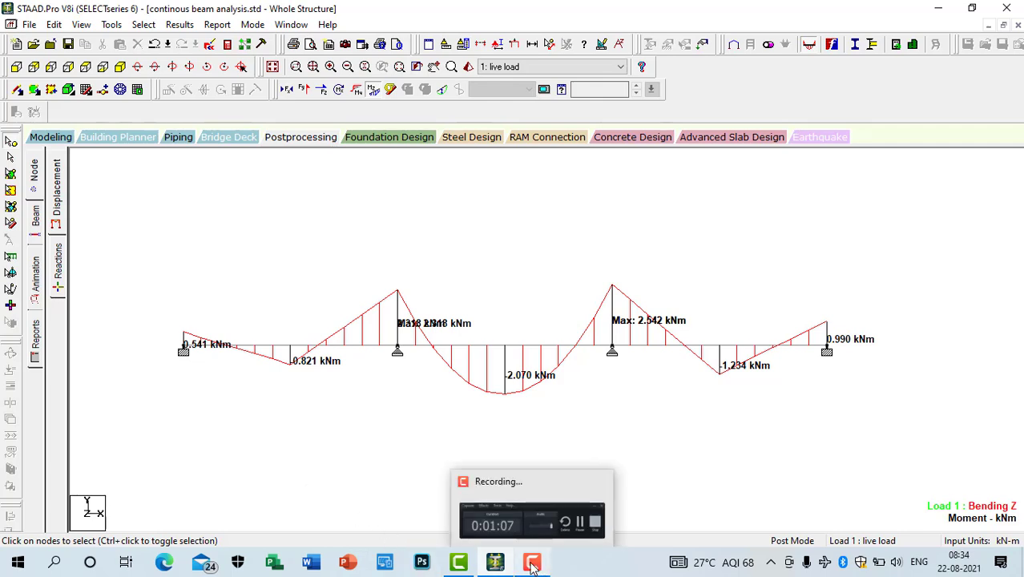